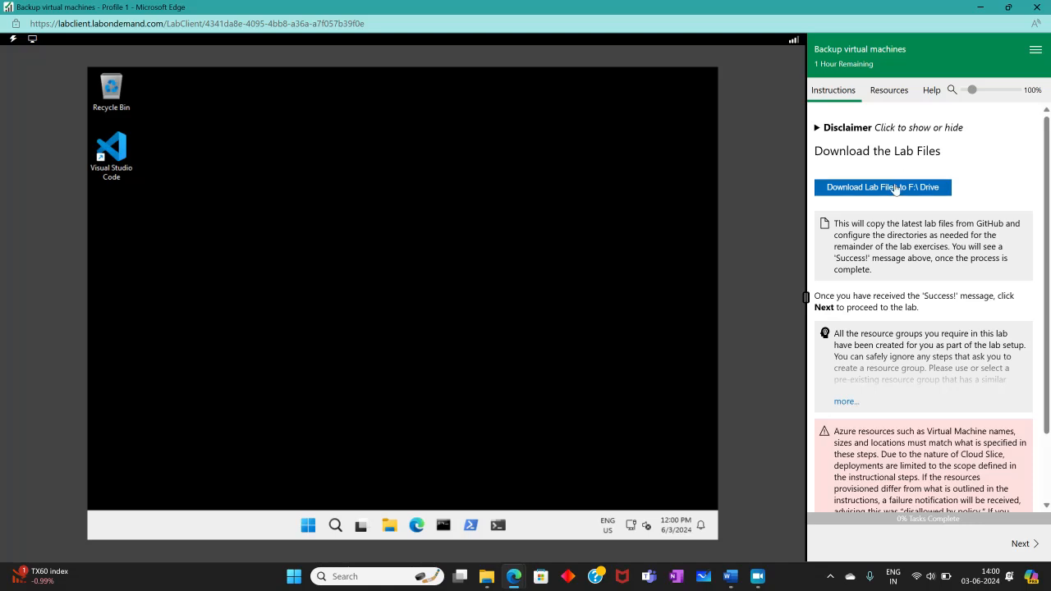
- Download the lab files to the F:\ drive and expand the note showing the Azure sign-in details
{"action": "left_click", "coordinate": [894, 187]}
{"action": "scroll", "coordinate": [918, 271], "scroll_direction": "down", "scroll_amount": 1}
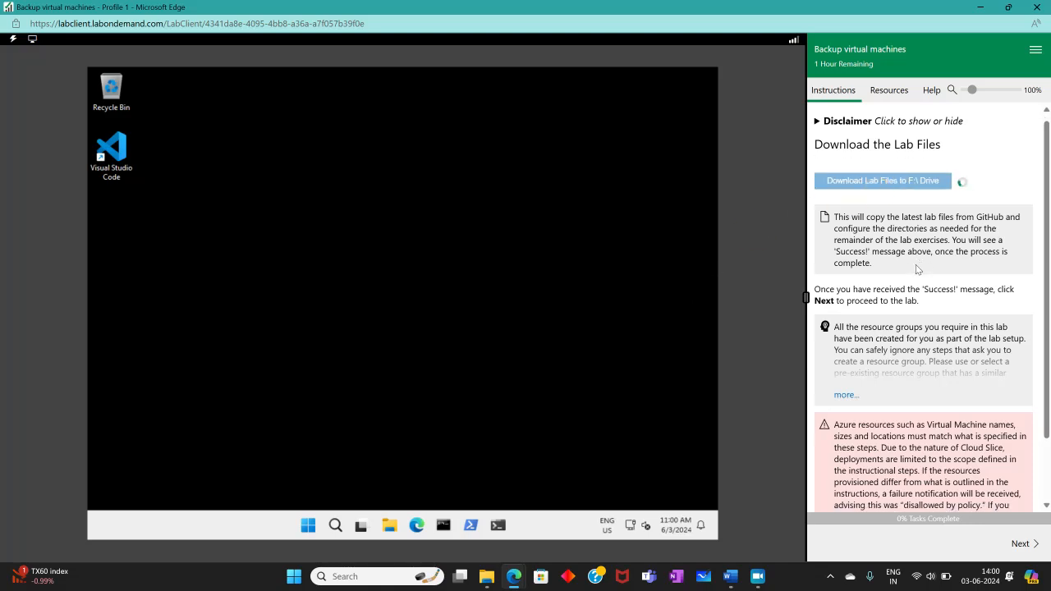
{"action": "left_click", "coordinate": [843, 319]}
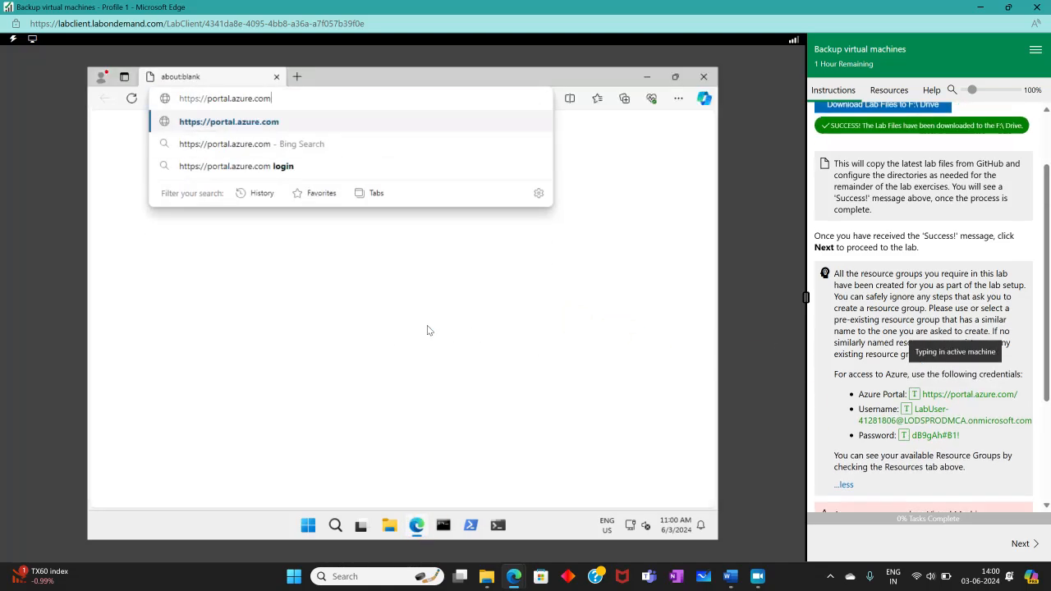
- Sign in to portal.azure.com with the lab account's username and password
{"action": "key", "text": "Return"}
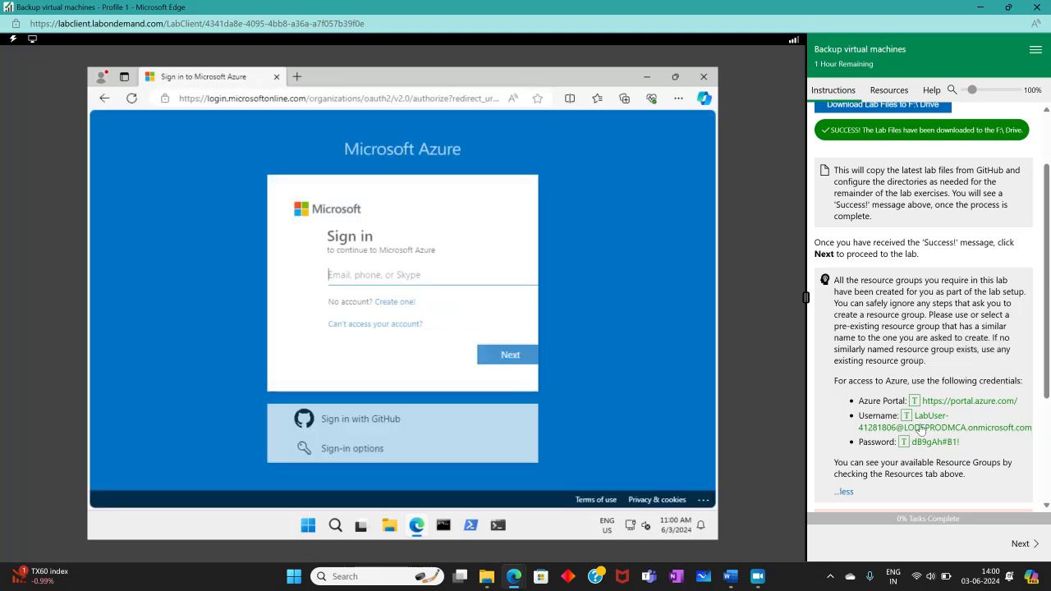
{"action": "left_click", "coordinate": [905, 417]}
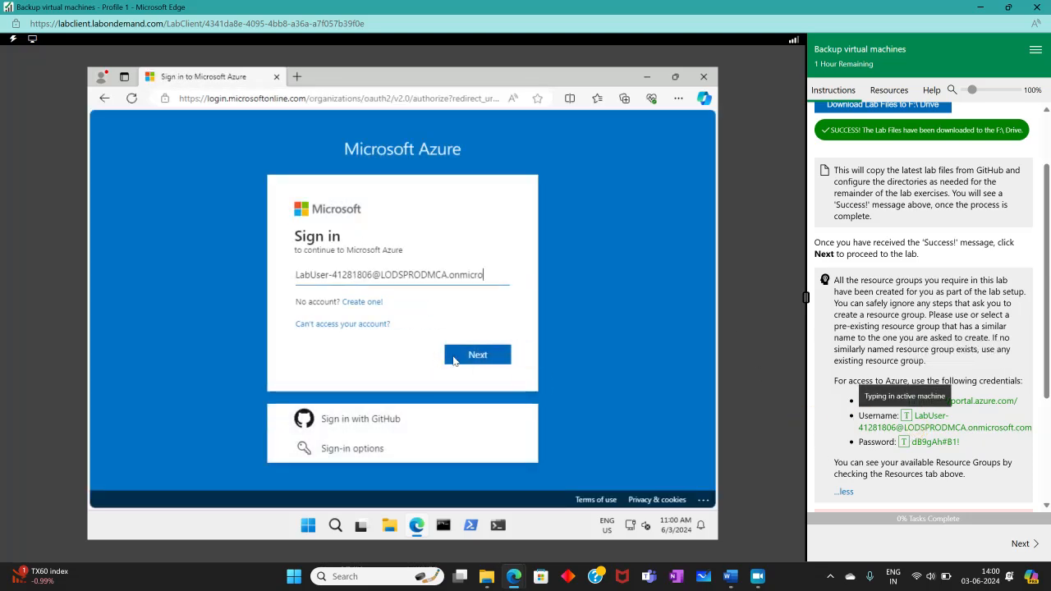
{"action": "left_click", "coordinate": [477, 359]}
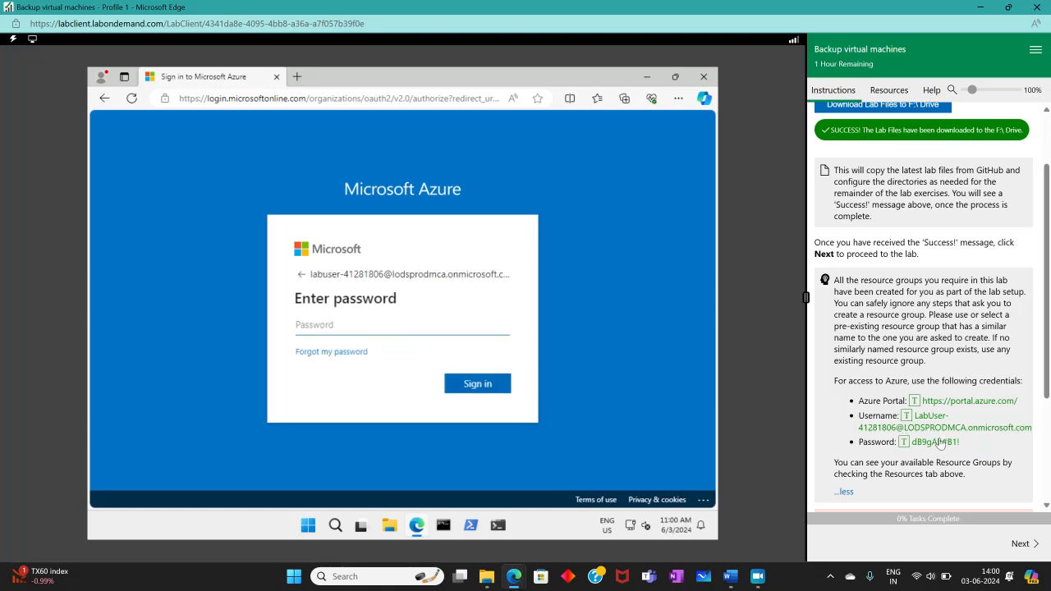
{"action": "left_click", "coordinate": [903, 442]}
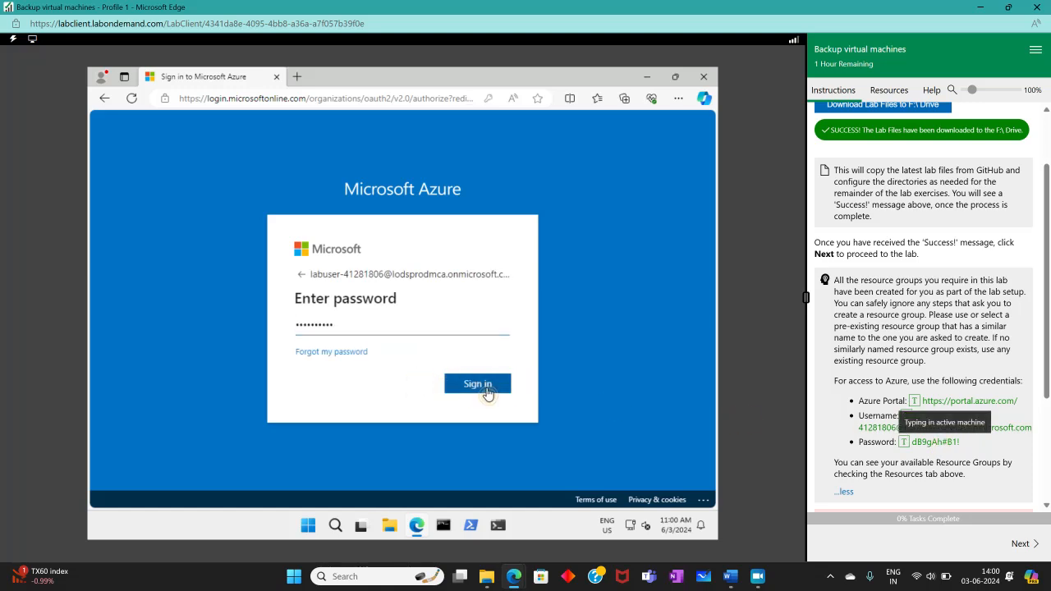
{"action": "left_click", "coordinate": [486, 386]}
- Decline saving the password, stay signed in, and dismiss the welcome tour and usage tip
{"action": "left_click", "coordinate": [484, 220]}
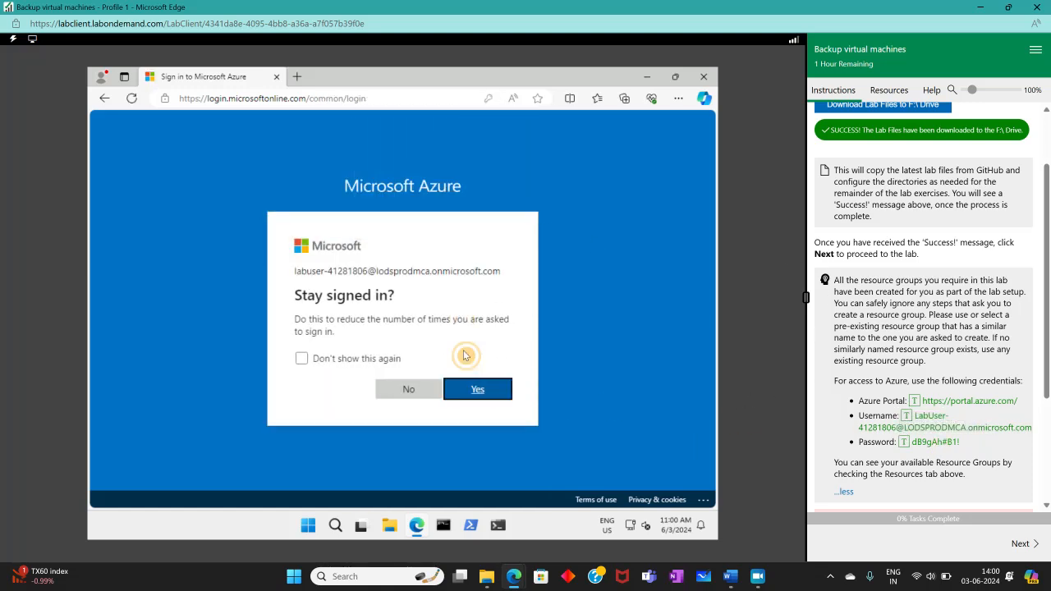
{"action": "left_click", "coordinate": [488, 391]}
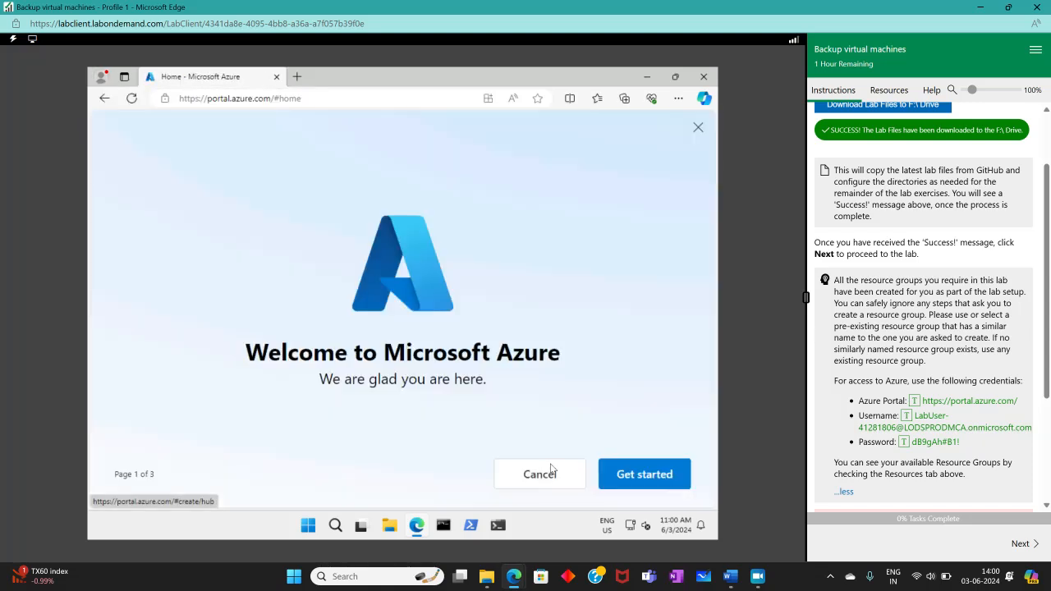
{"action": "left_click", "coordinate": [539, 474]}
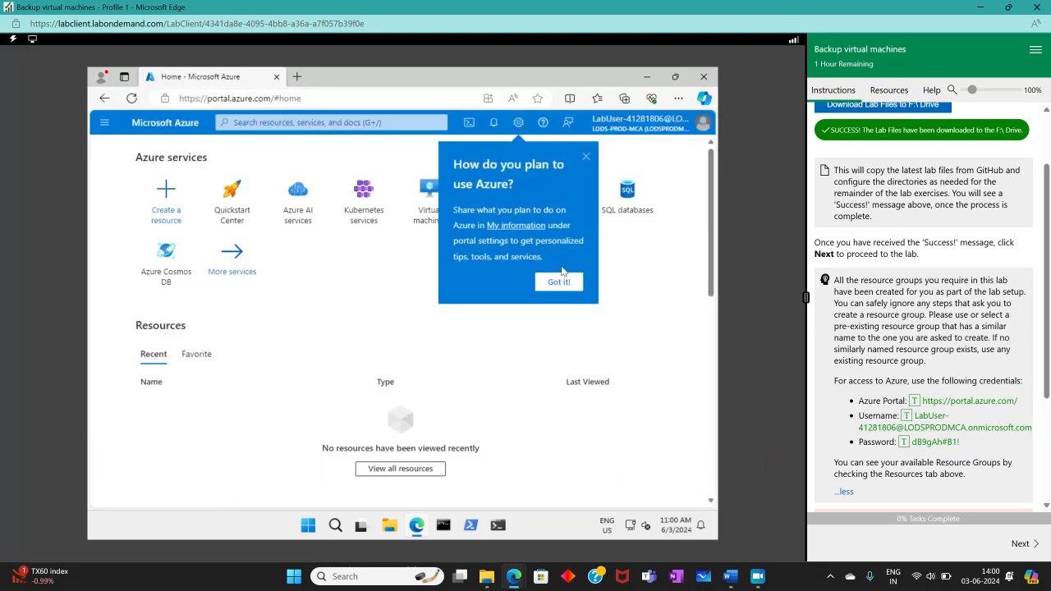
{"action": "left_click", "coordinate": [559, 284]}
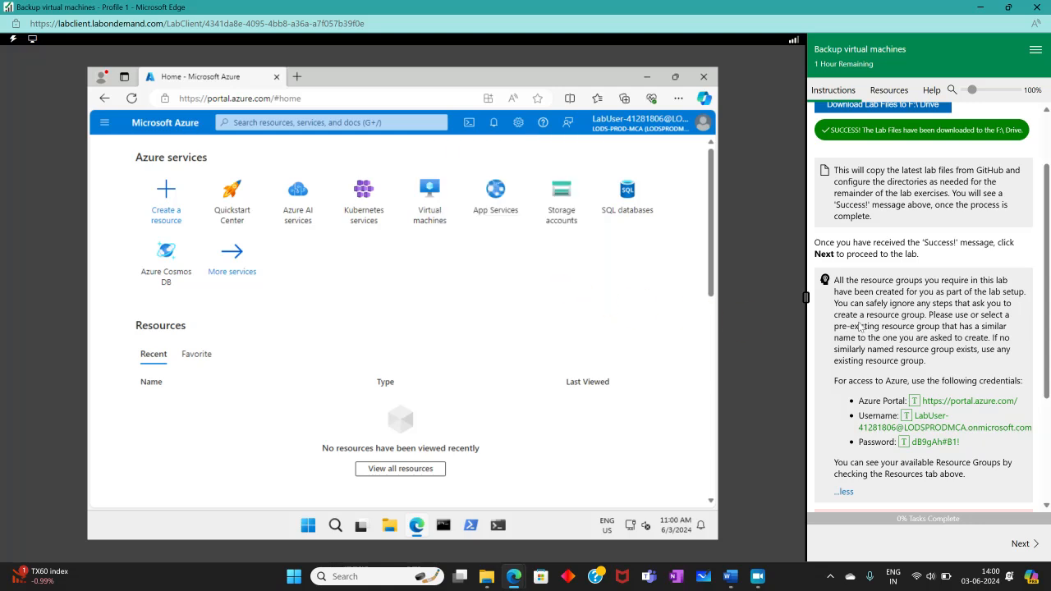
{"action": "scroll", "coordinate": [860, 326], "scroll_direction": "down", "scroll_amount": 3}
- Advance to the Lab 10 instructions, scroll to the Architecture diagram, and enlarge it
{"action": "left_click", "coordinate": [1020, 544]}
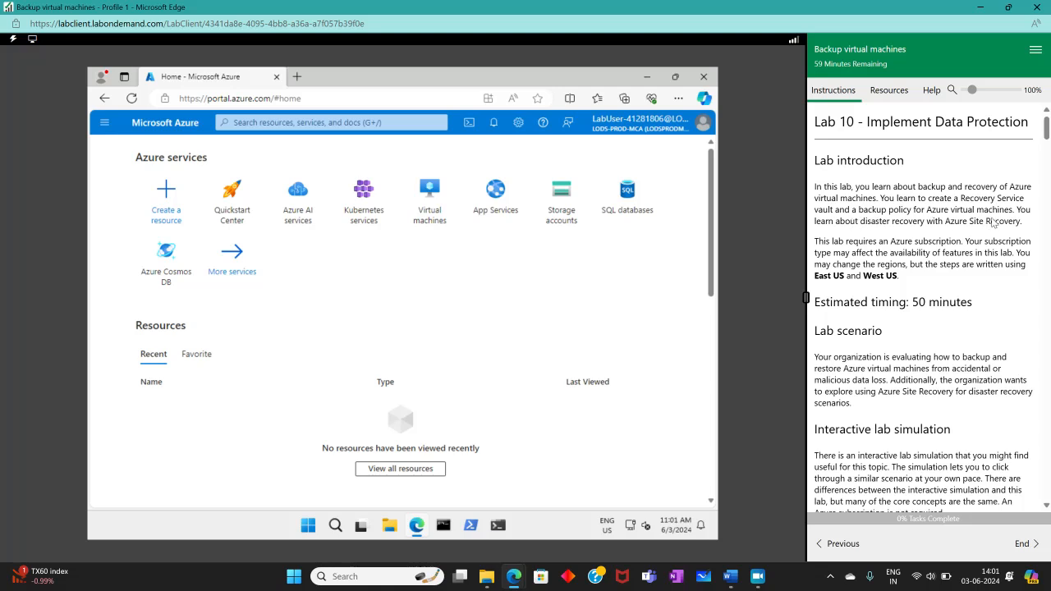
{"action": "scroll", "coordinate": [929, 271], "scroll_direction": "down", "scroll_amount": 3}
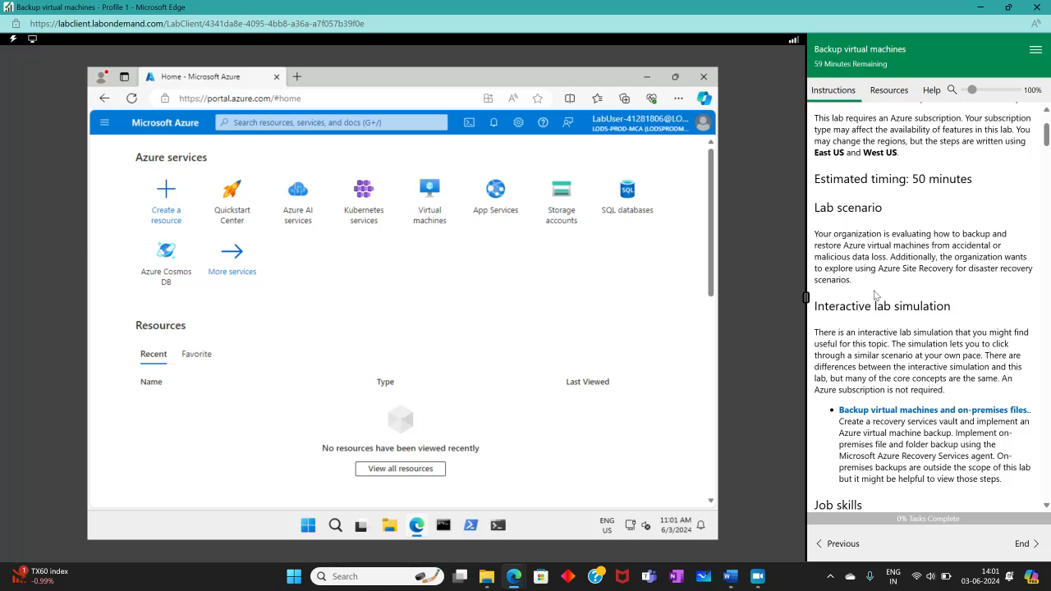
{"action": "scroll", "coordinate": [913, 299], "scroll_direction": "down", "scroll_amount": 4}
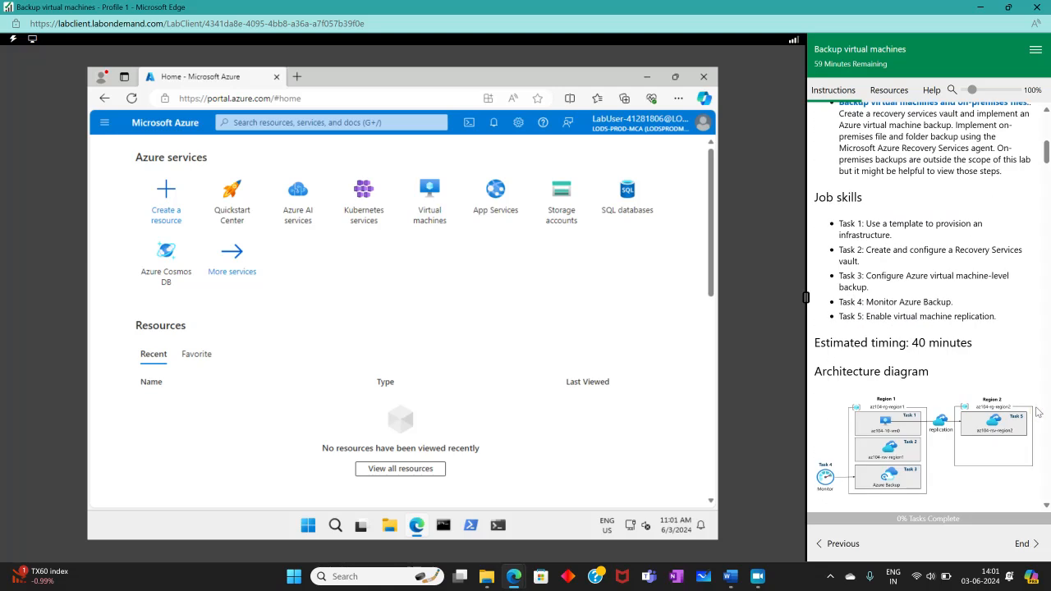
{"action": "left_click", "coordinate": [975, 426]}
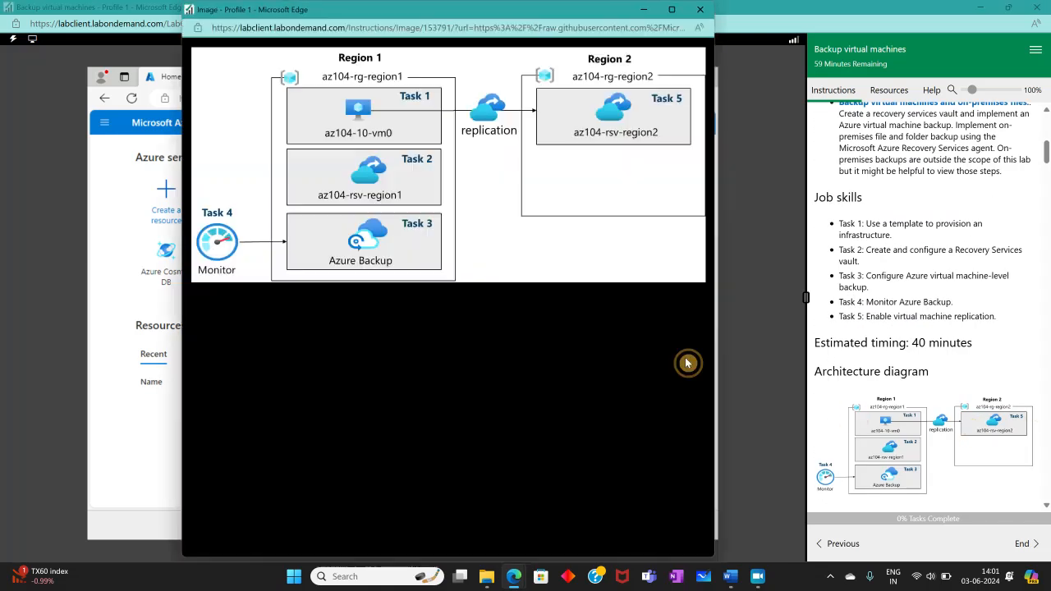
- Maximize the architecture diagram window to review it, then close it
{"action": "double_click", "coordinate": [388, 11]}
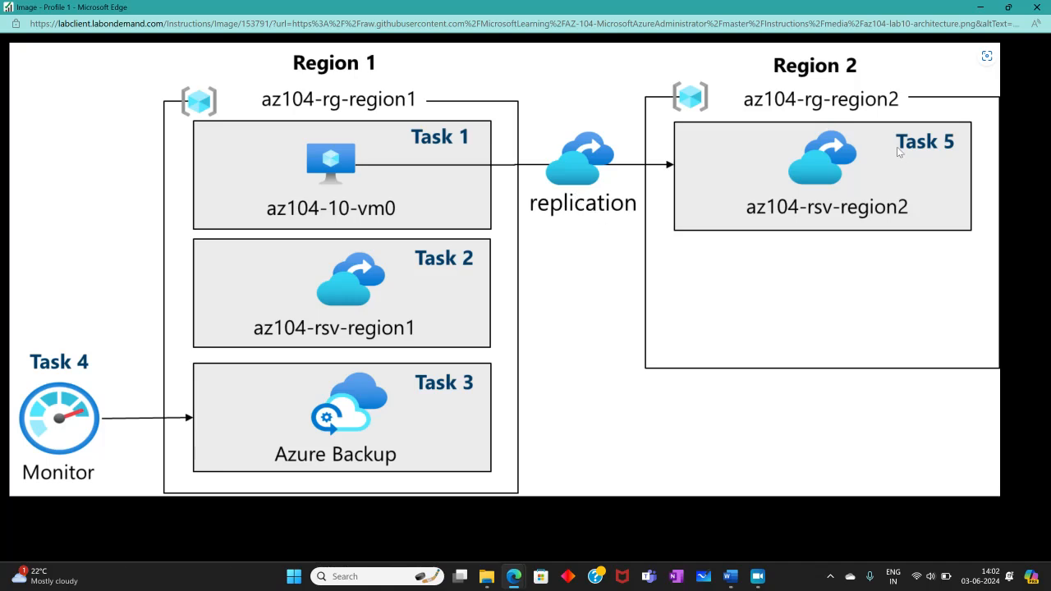
{"action": "left_click", "coordinate": [1037, 6]}
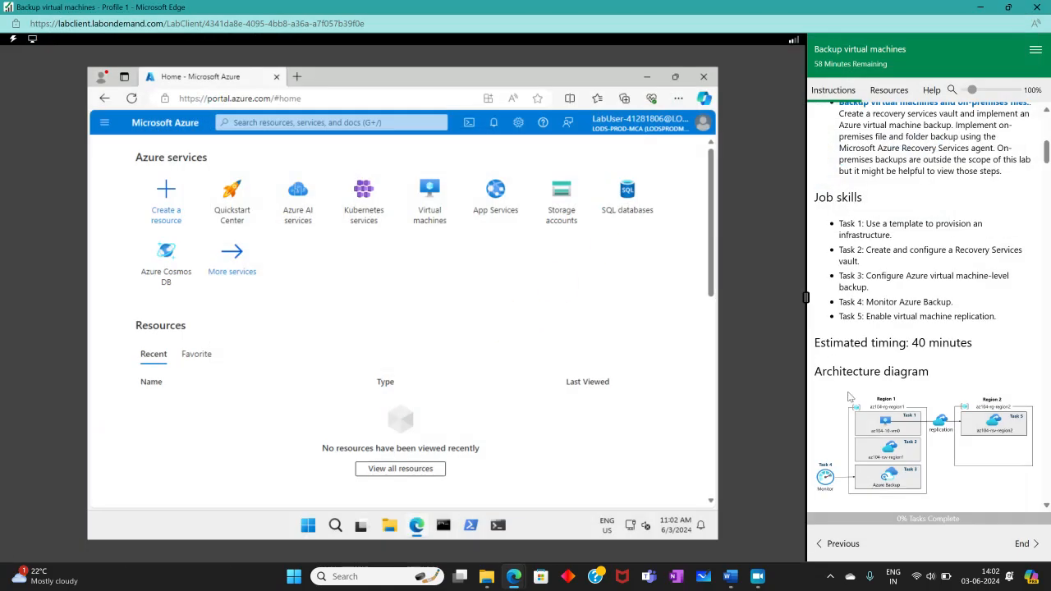
- Search for 'Deploy a custom template', check off lab steps 1–3, and open the empty template editor
{"action": "scroll", "coordinate": [872, 374], "scroll_direction": "down", "scroll_amount": 3}
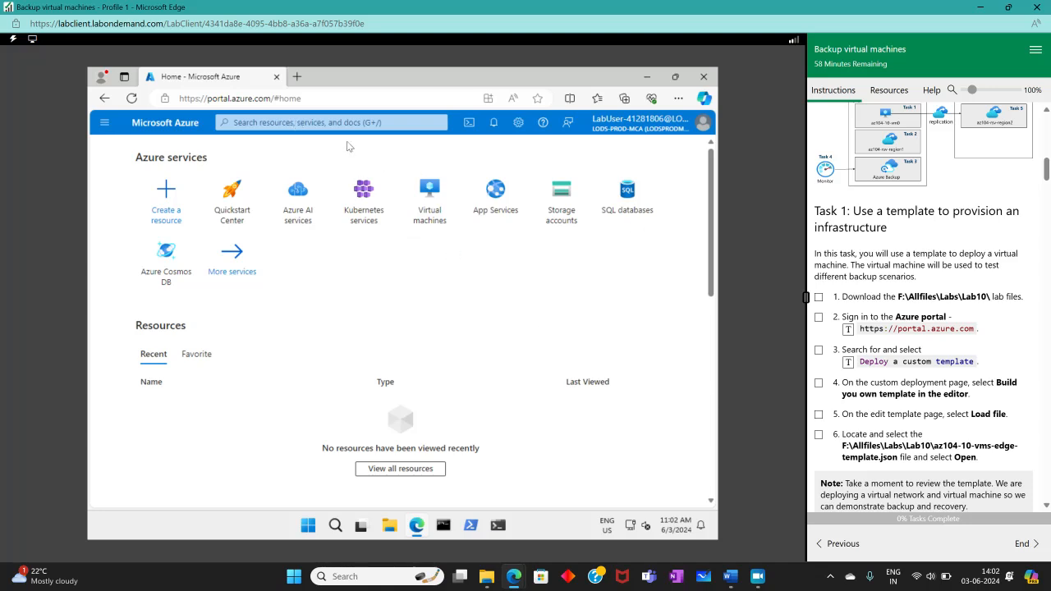
{"action": "left_click", "coordinate": [305, 122]}
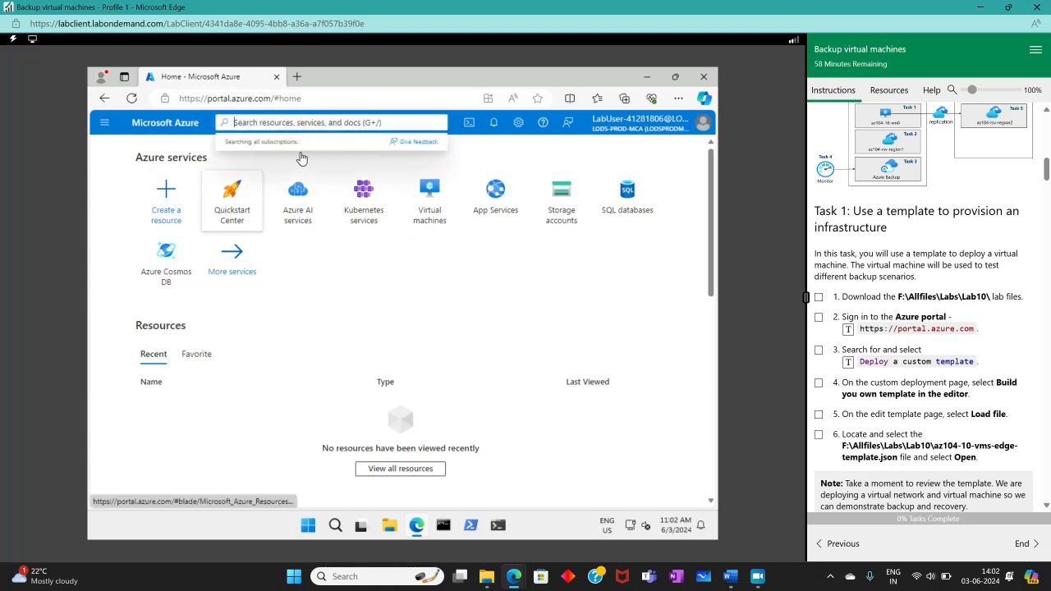
{"action": "left_click", "coordinate": [847, 361]}
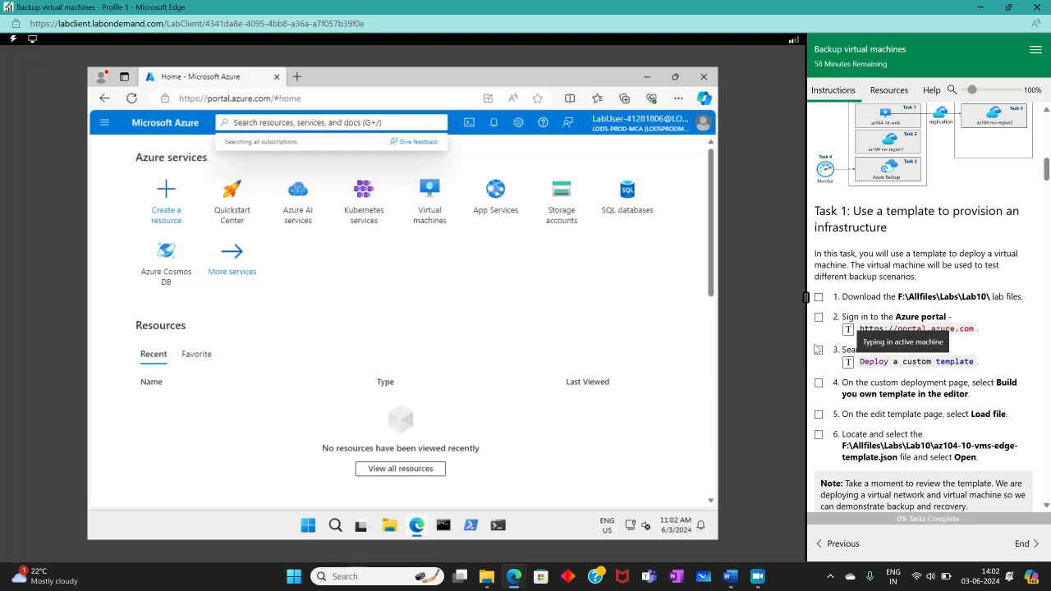
{"action": "left_click", "coordinate": [817, 351]}
{"action": "left_click", "coordinate": [585, 100]}
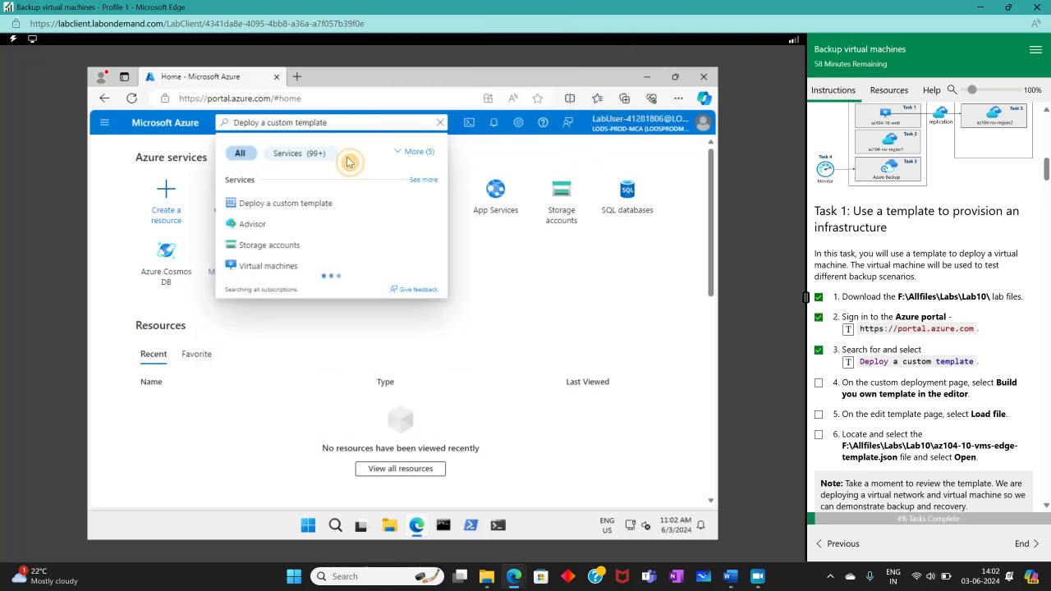
{"action": "left_click", "coordinate": [312, 202]}
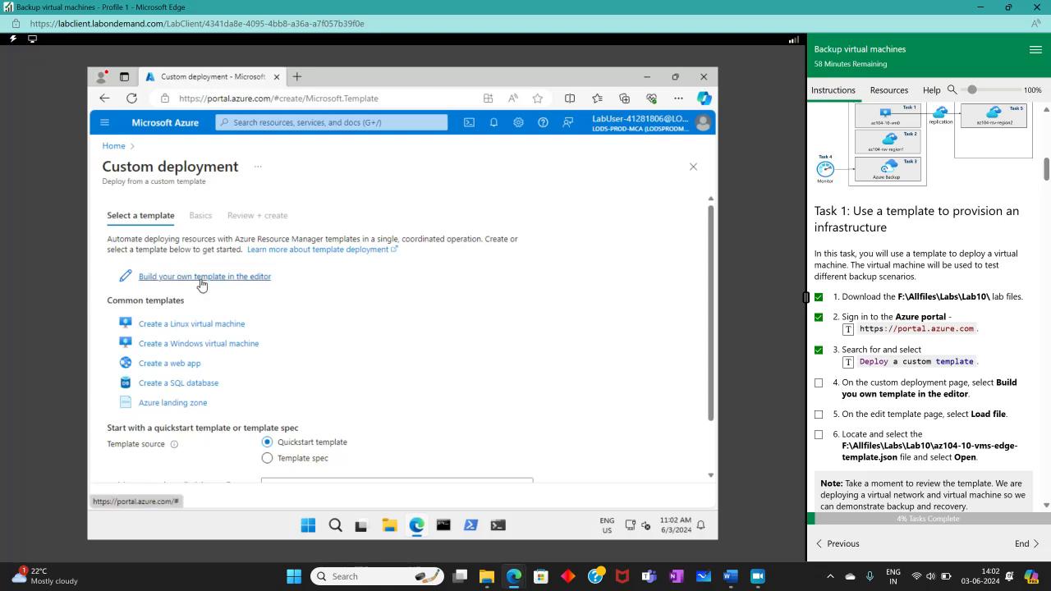
{"action": "left_click", "coordinate": [201, 284]}
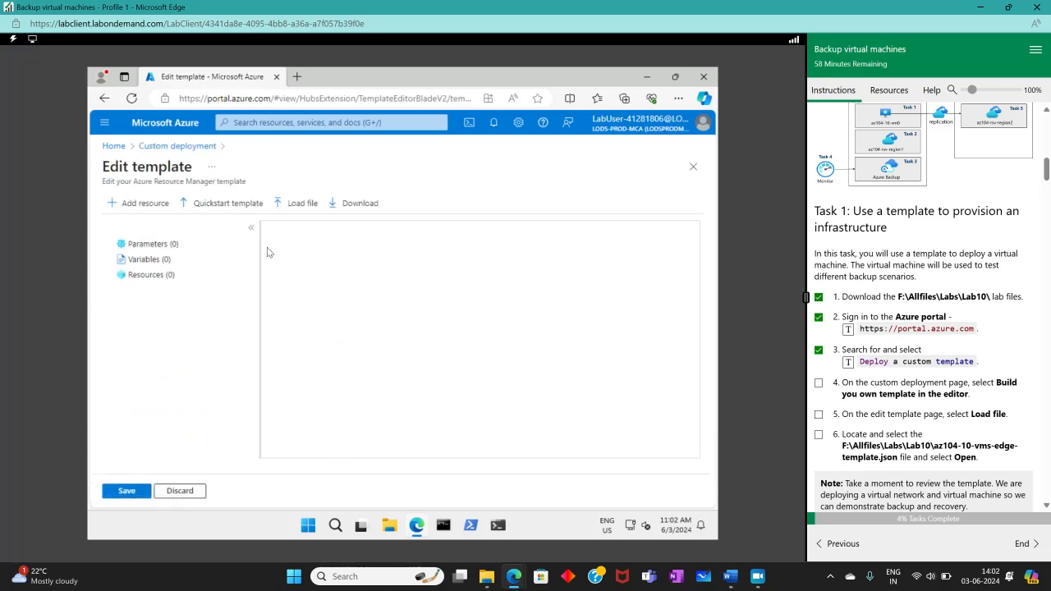
- Load az104-10-vms-edge-template.json from F:\Labs\10 into the editor and save it
{"action": "left_click", "coordinate": [297, 203]}
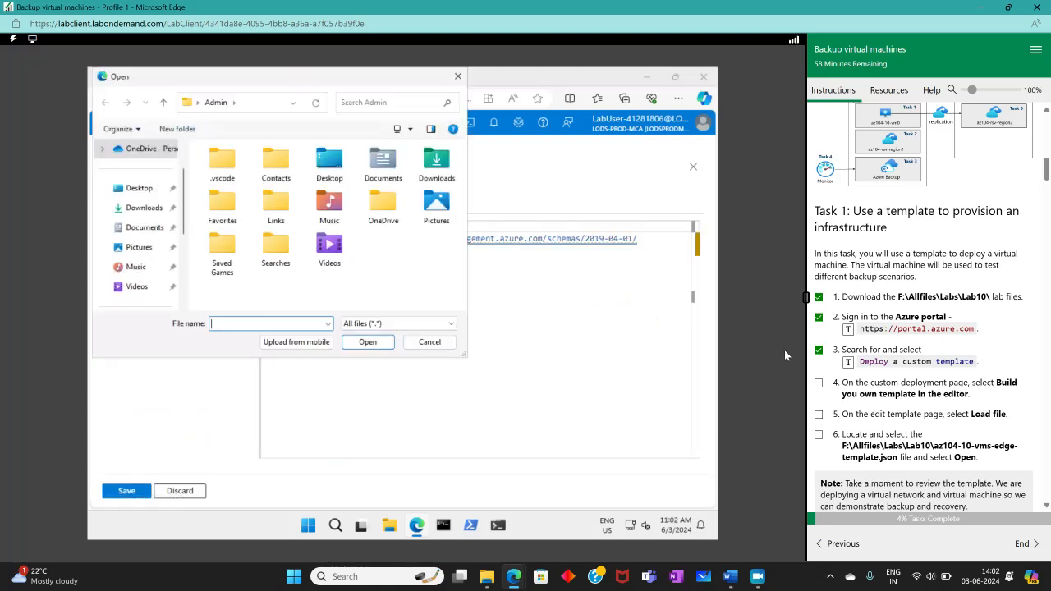
{"action": "scroll", "coordinate": [942, 382], "scroll_direction": "down", "scroll_amount": 3}
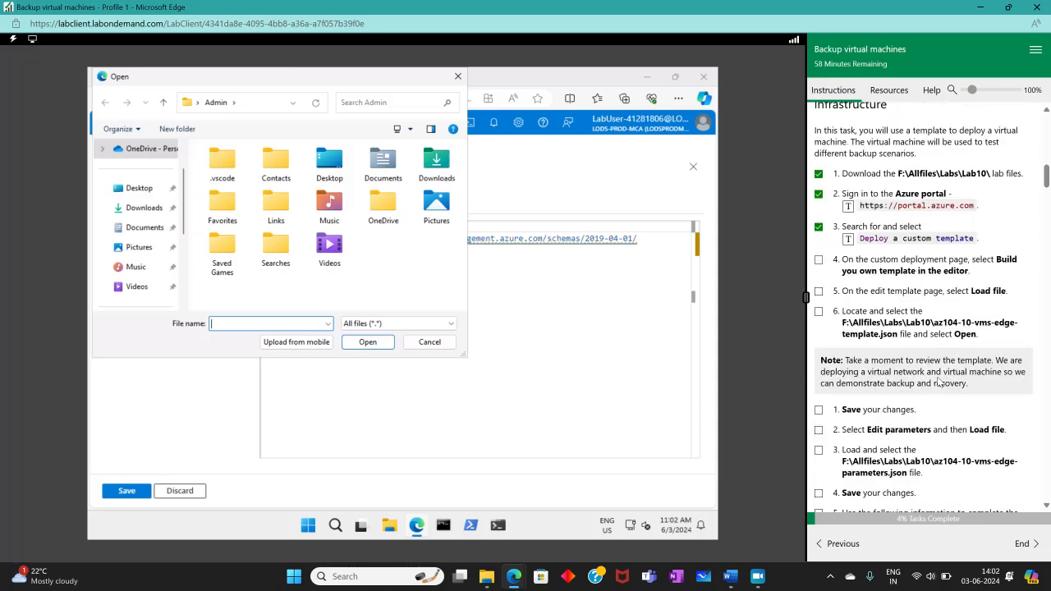
{"action": "scroll", "coordinate": [148, 271], "scroll_direction": "down", "scroll_amount": 3}
{"action": "left_click", "coordinate": [153, 247]}
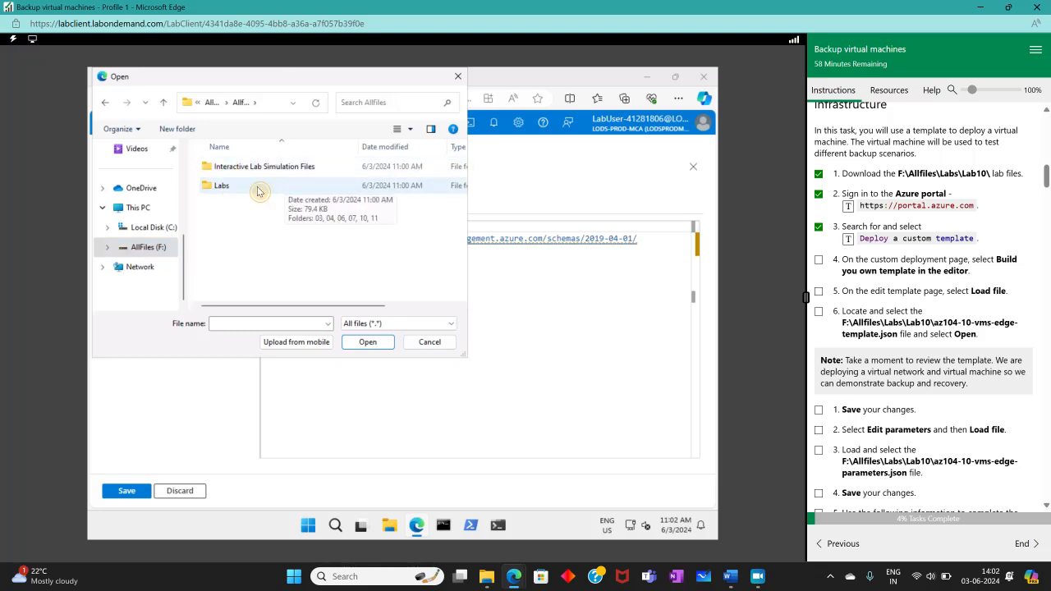
{"action": "double_click", "coordinate": [257, 191]}
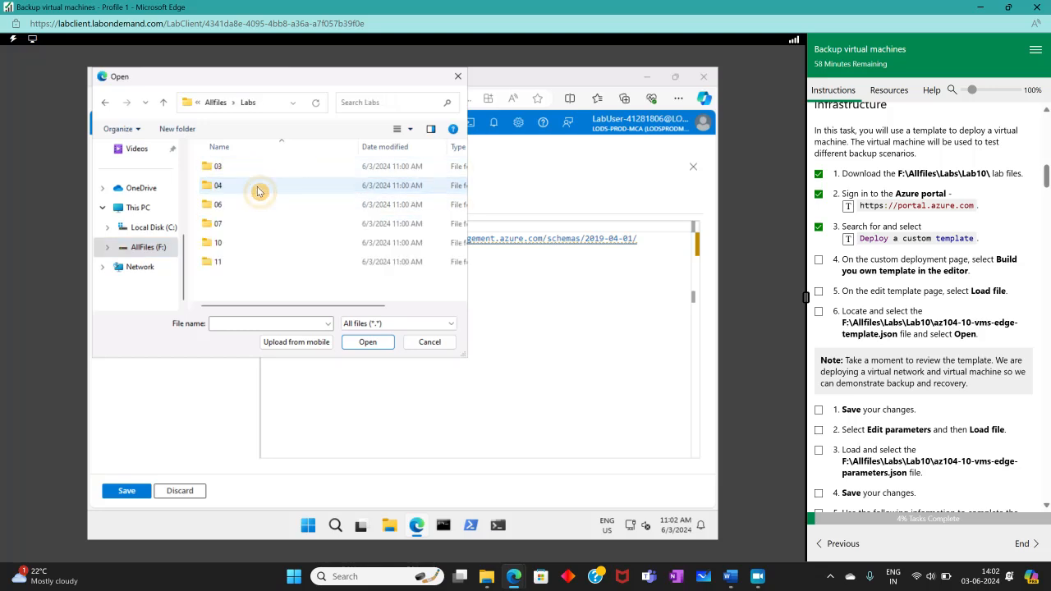
{"action": "double_click", "coordinate": [229, 251]}
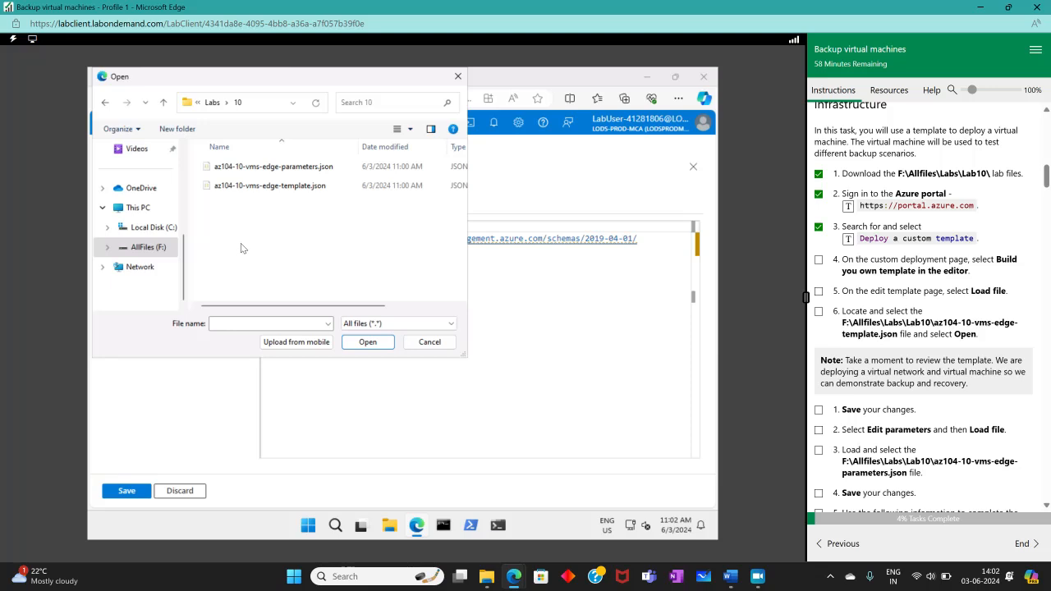
{"action": "double_click", "coordinate": [300, 188]}
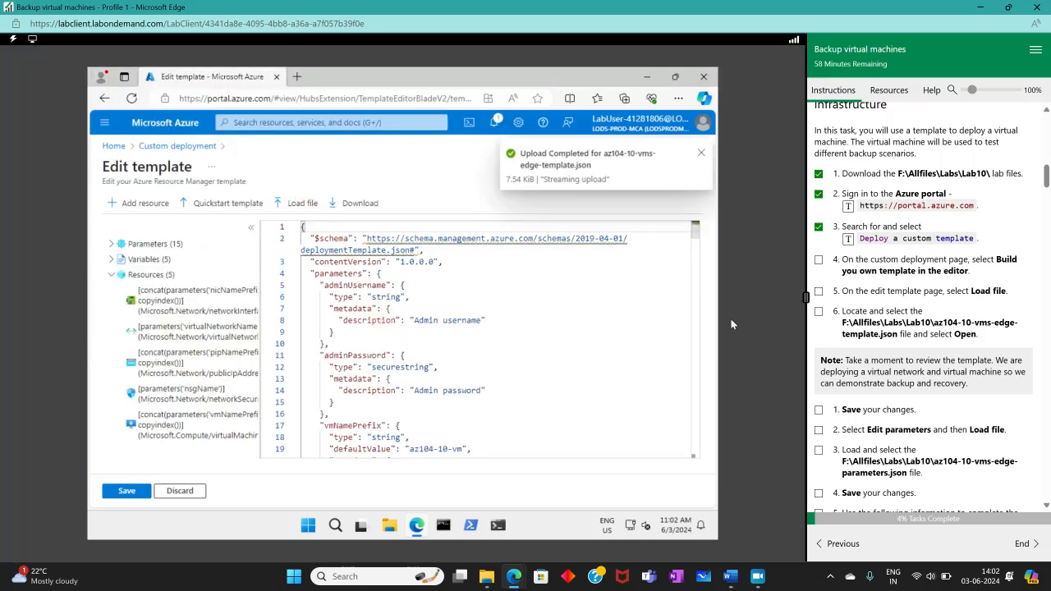
{"action": "left_click", "coordinate": [123, 490]}
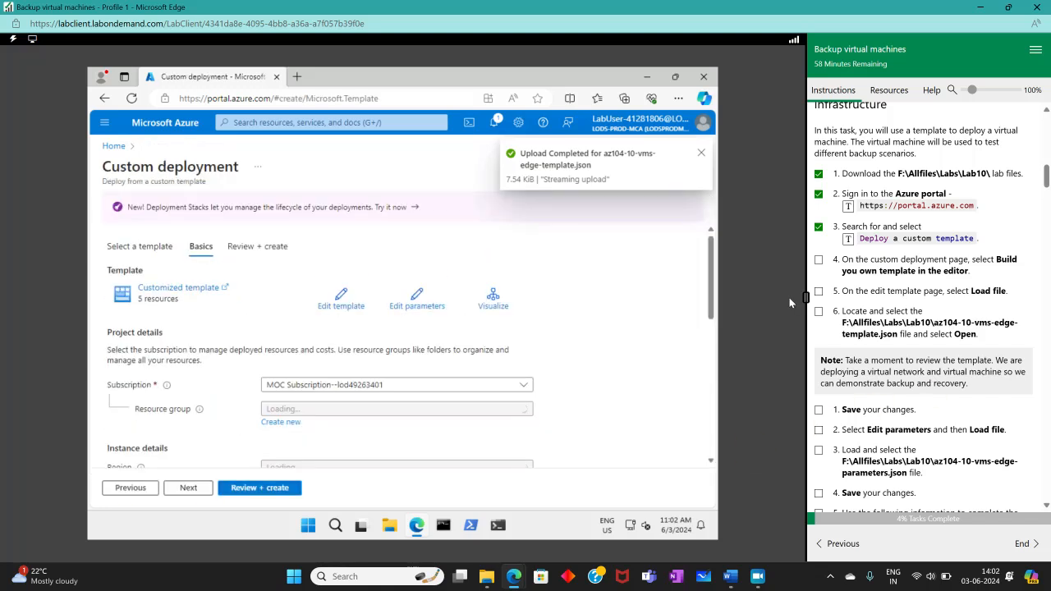
- Check off lab steps 4–6 and the 'Save your changes' step in the instructions
{"action": "left_click", "coordinate": [817, 311]}
{"action": "scroll", "coordinate": [877, 347], "scroll_direction": "down", "scroll_amount": 1}
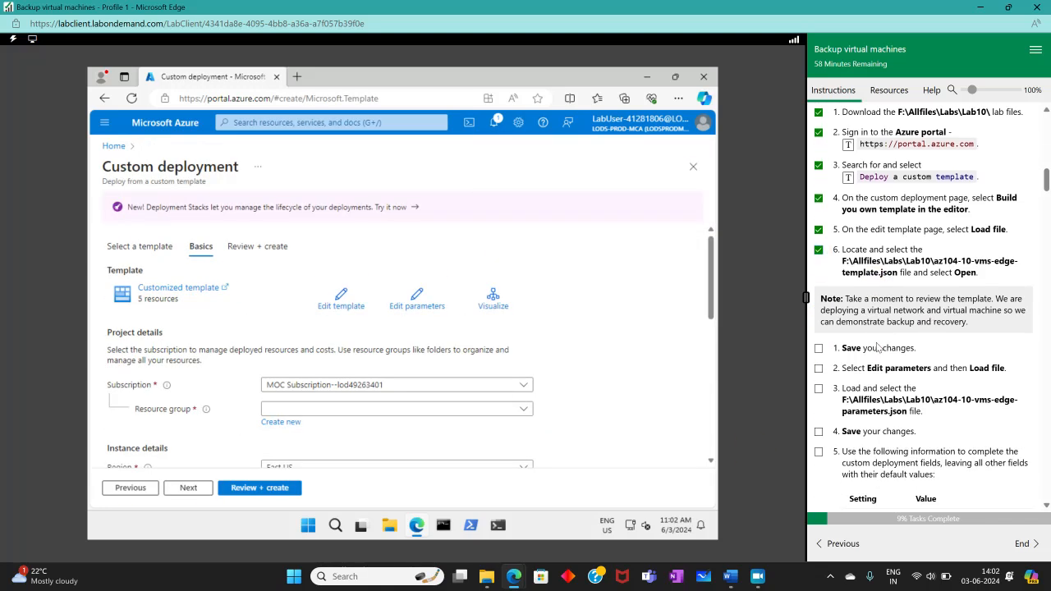
{"action": "left_click", "coordinate": [820, 348]}
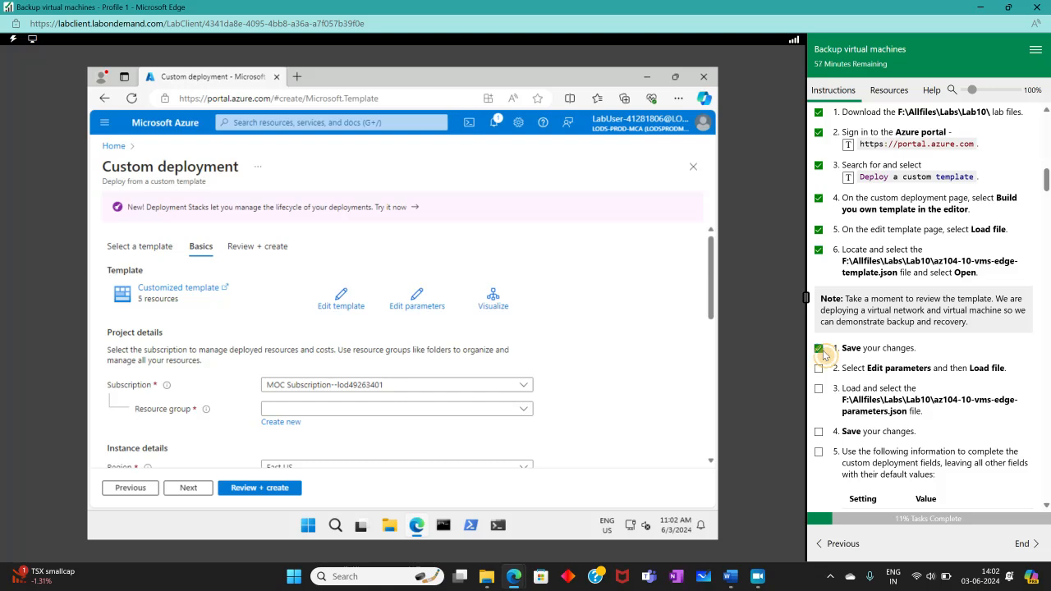
{"action": "scroll", "coordinate": [872, 345], "scroll_direction": "down", "scroll_amount": 2}
{"action": "scroll", "coordinate": [872, 344], "scroll_direction": "down", "scroll_amount": 1}
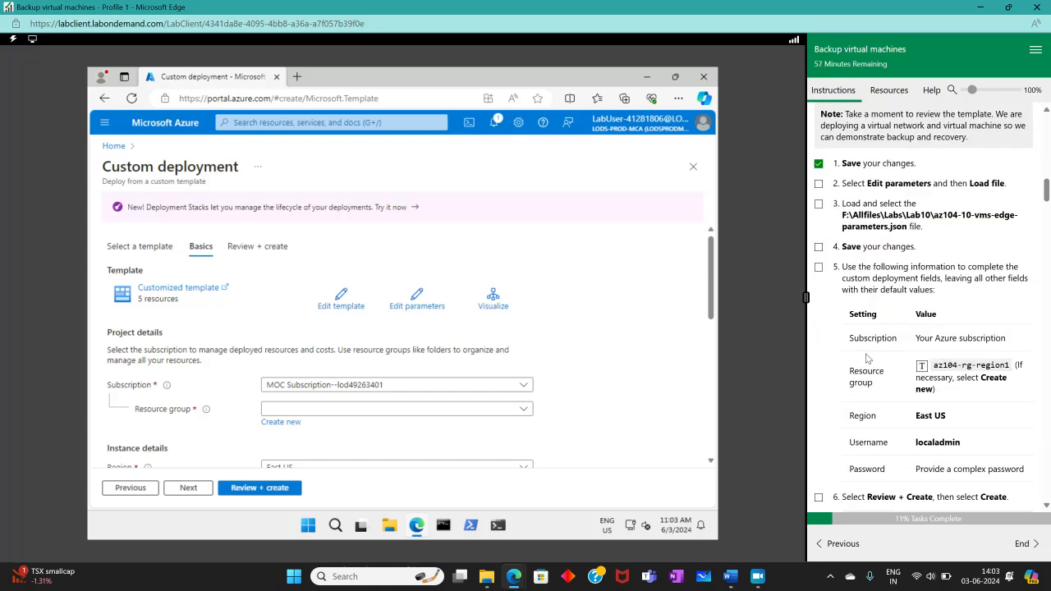
- Load az104-10-vms-edge-parameters.json as the deployment parameters, save them, and tick the save step
{"action": "left_click", "coordinate": [417, 301]}
{"action": "left_click", "coordinate": [131, 203]}
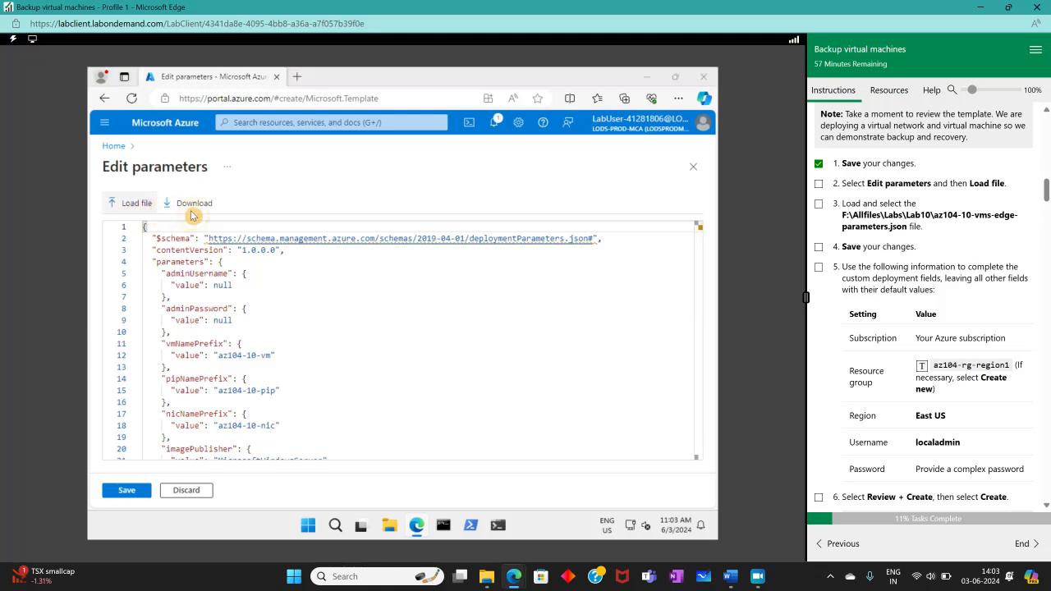
{"action": "left_click", "coordinate": [260, 166]}
{"action": "double_click", "coordinate": [260, 166]}
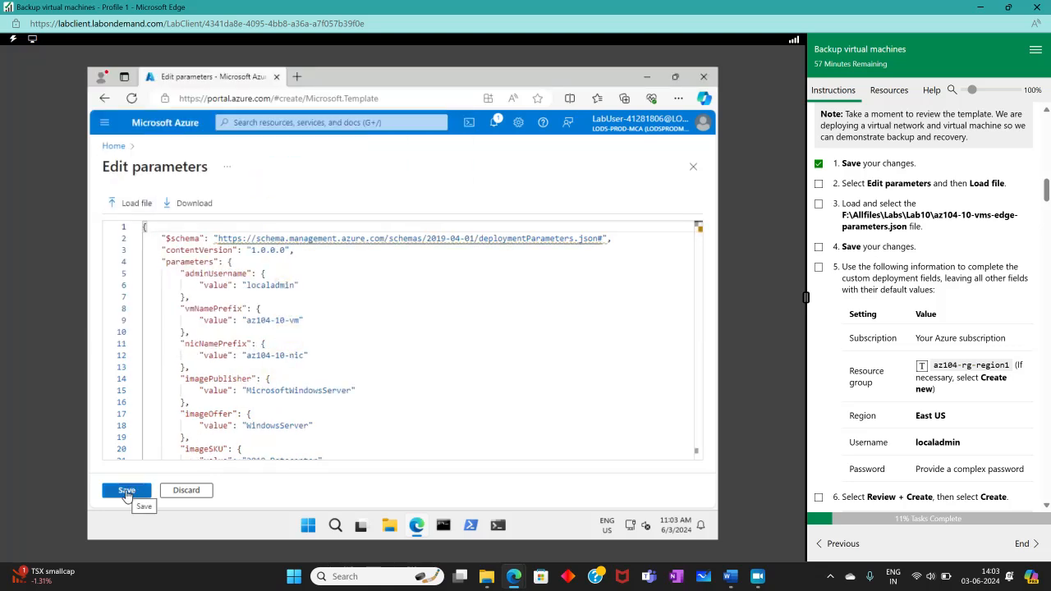
{"action": "left_click", "coordinate": [127, 491]}
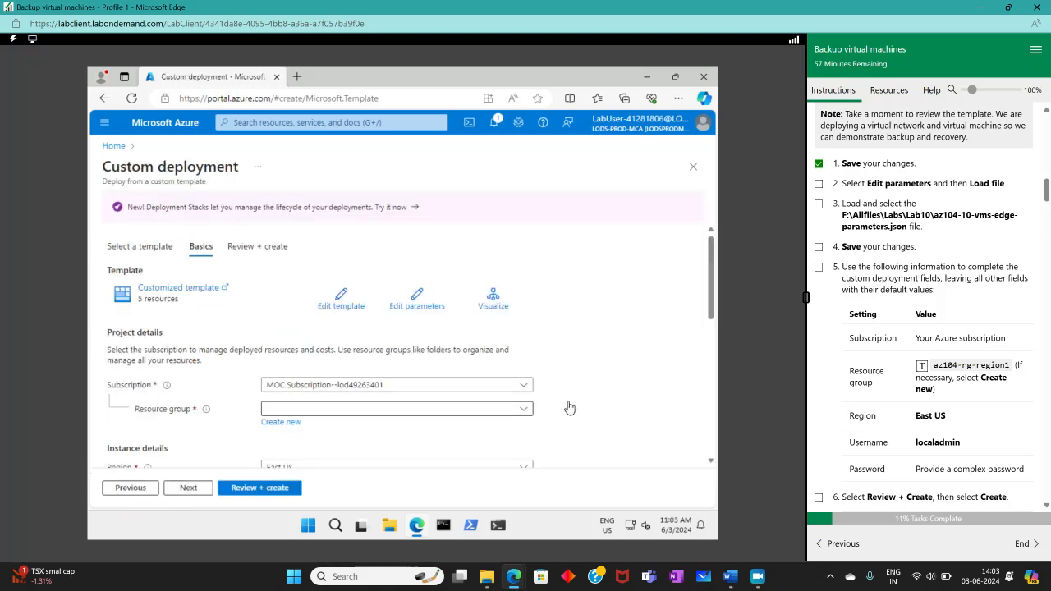
{"action": "left_click", "coordinate": [818, 246]}
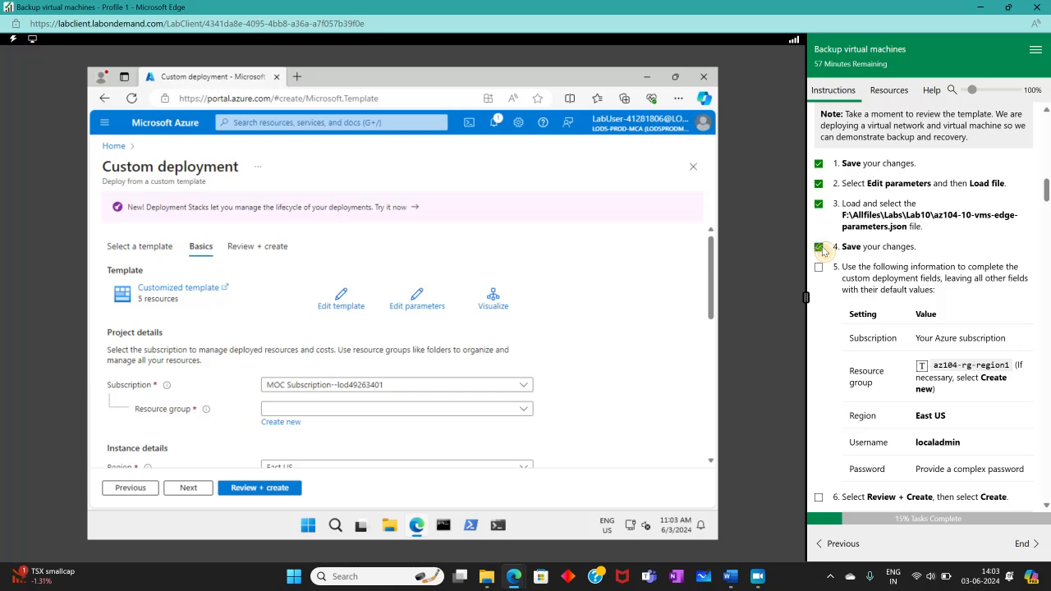
- Choose the existing resource group az104-rg-region1 (East US) and enter a complex admin password
{"action": "scroll", "coordinate": [817, 327], "scroll_direction": "down", "scroll_amount": 2}
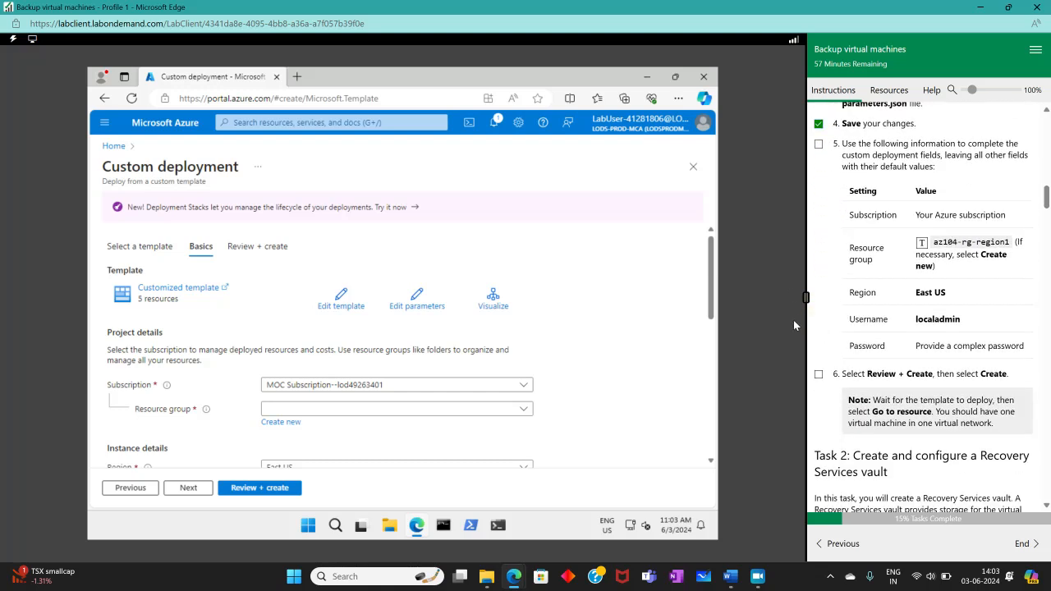
{"action": "scroll", "coordinate": [454, 374], "scroll_direction": "down", "scroll_amount": 3}
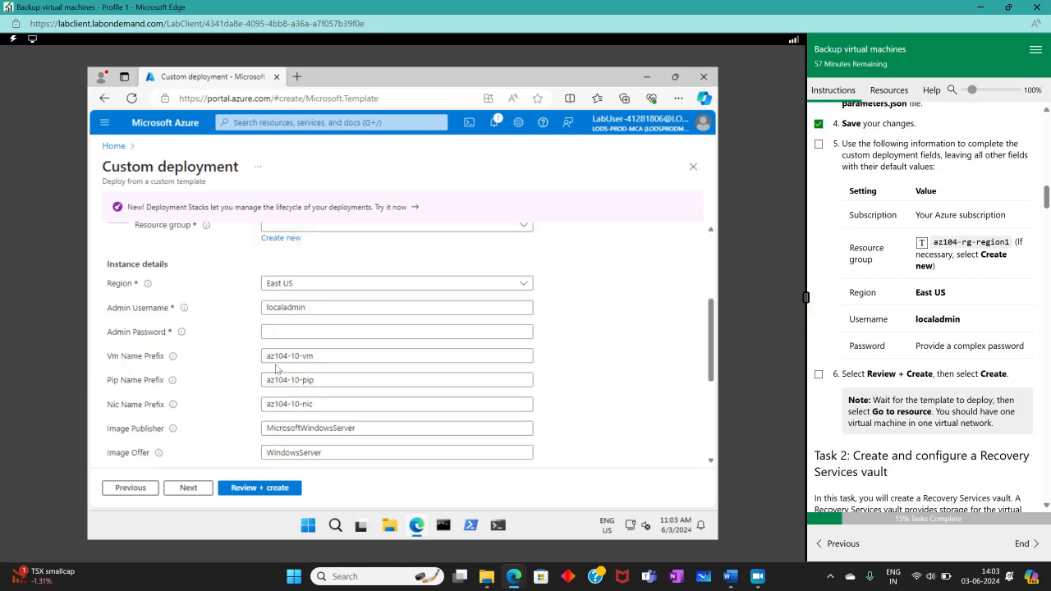
{"action": "scroll", "coordinate": [402, 263], "scroll_direction": "up", "scroll_amount": 1}
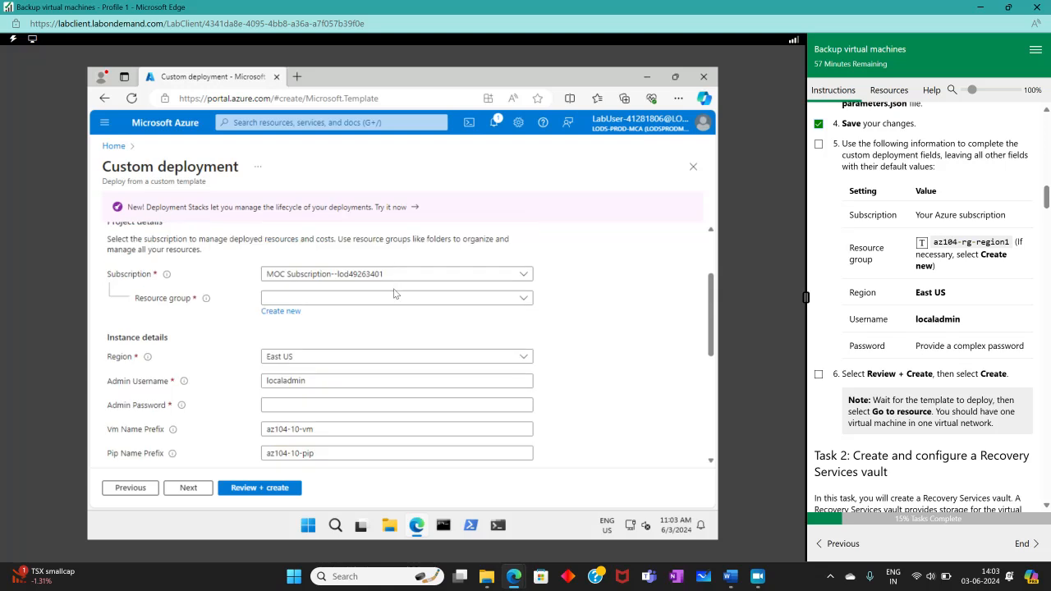
{"action": "left_click", "coordinate": [279, 312]}
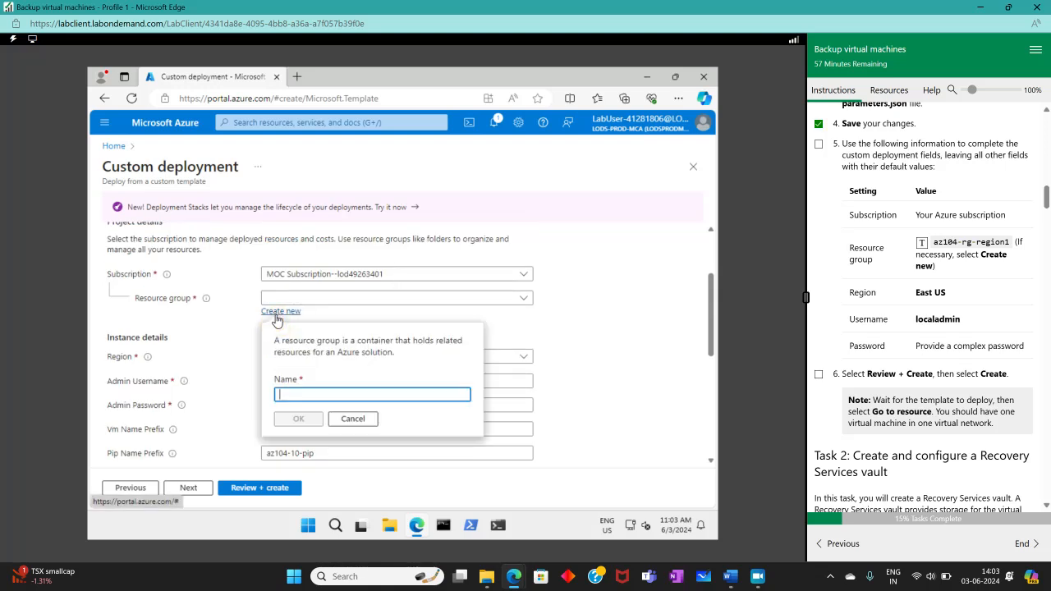
{"action": "left_click", "coordinate": [347, 299]}
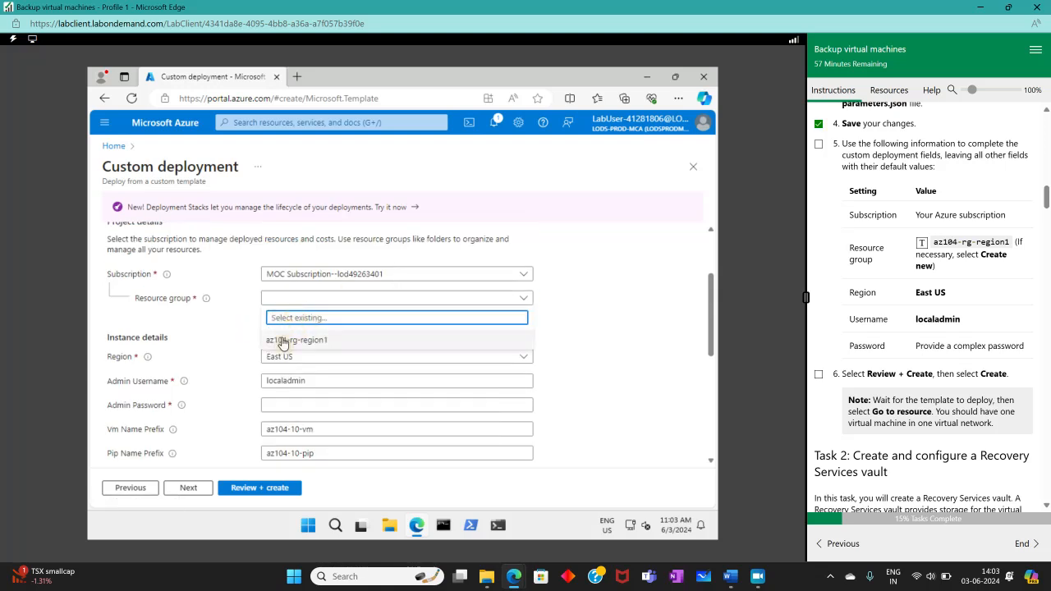
{"action": "left_click", "coordinate": [284, 338]}
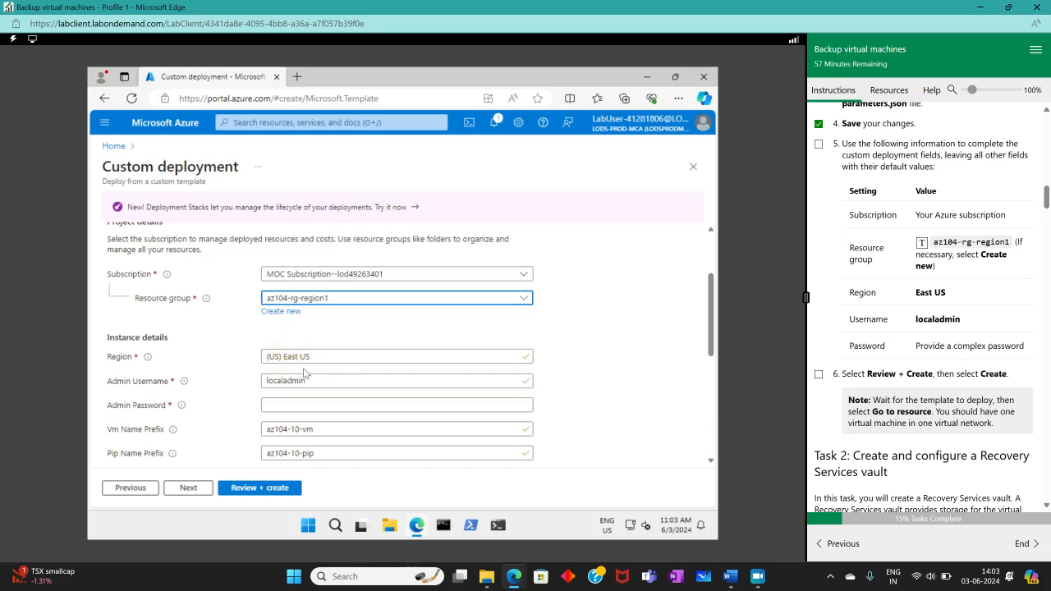
{"action": "left_click", "coordinate": [266, 408]}
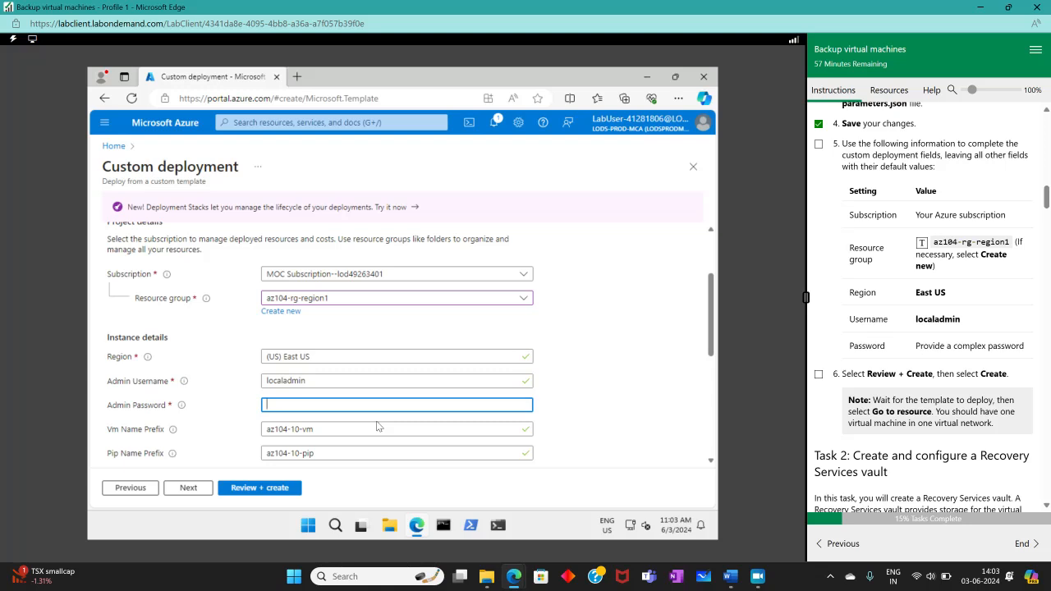
{"action": "type", "text": "Pa5•••••••••••••"}
{"action": "scroll", "coordinate": [356, 370], "scroll_direction": "down", "scroll_amount": 1}
- Validate the deployment, decline saving the password, tick the lab steps, and create it
{"action": "left_click", "coordinate": [235, 490]}
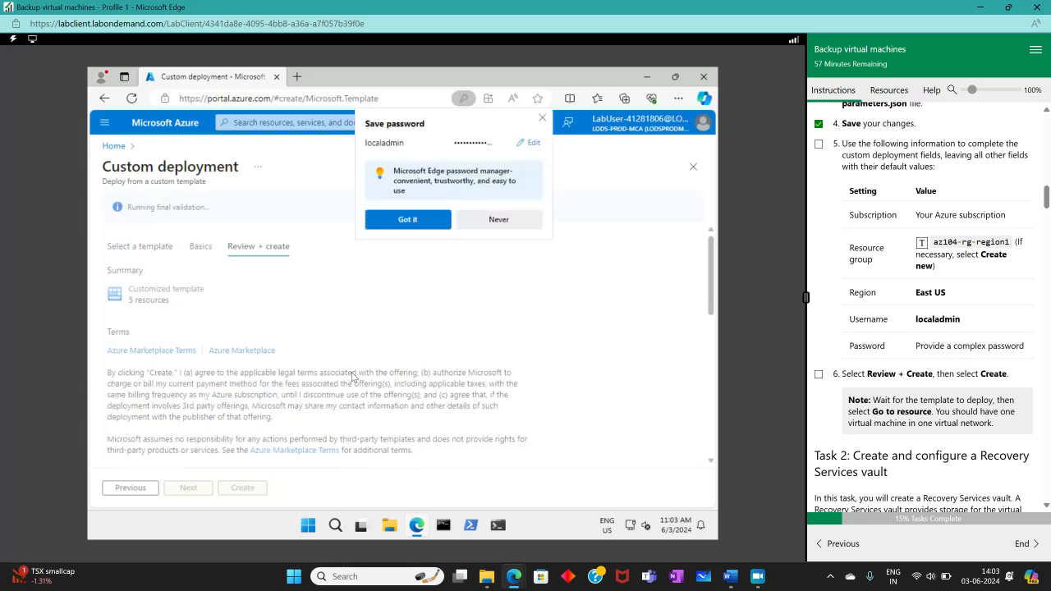
{"action": "left_click", "coordinate": [492, 225]}
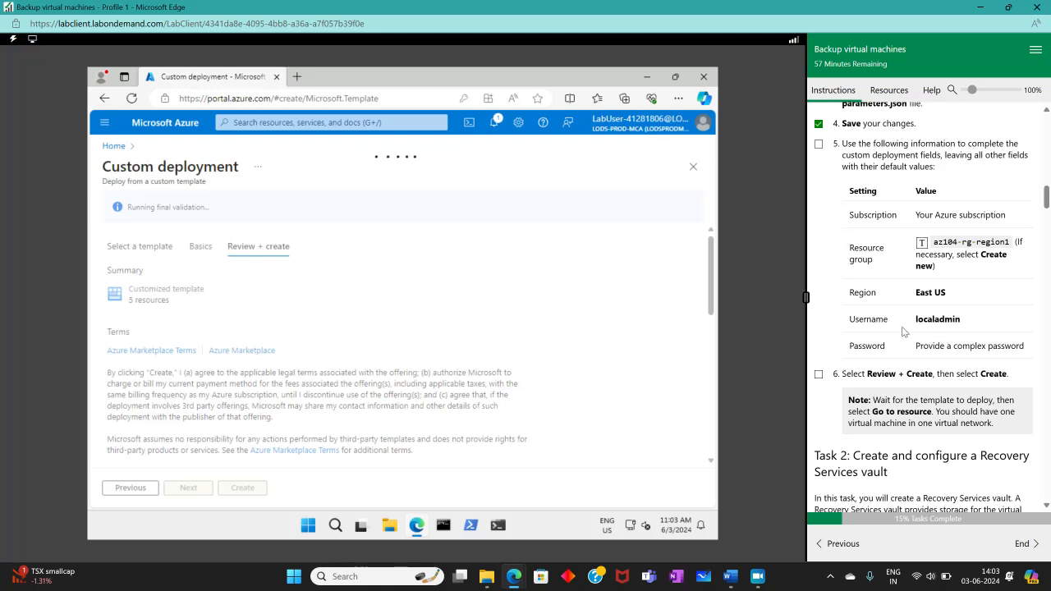
{"action": "left_click", "coordinate": [818, 374]}
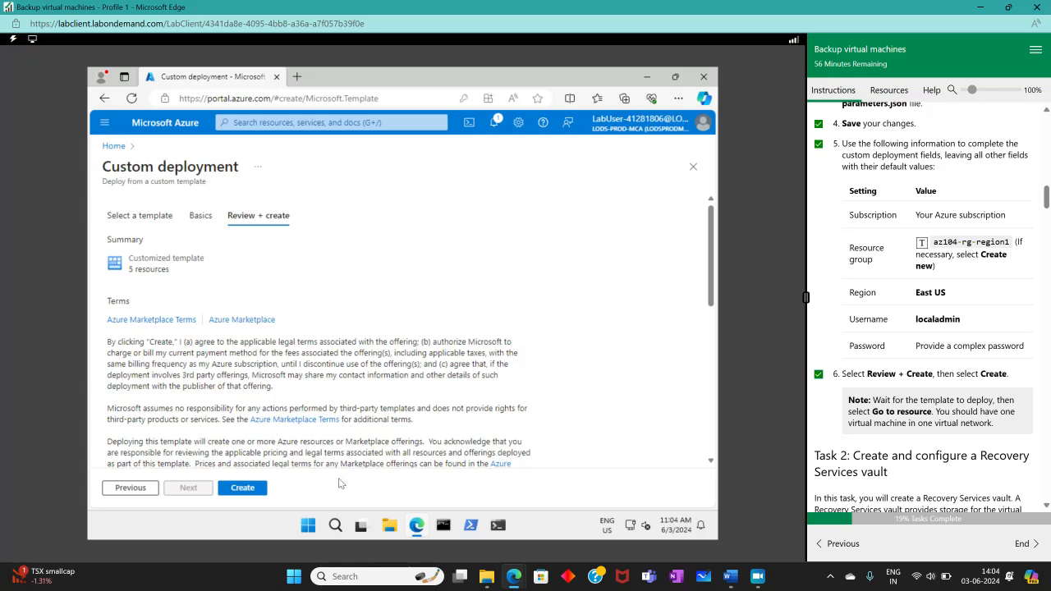
{"action": "left_click", "coordinate": [243, 488]}
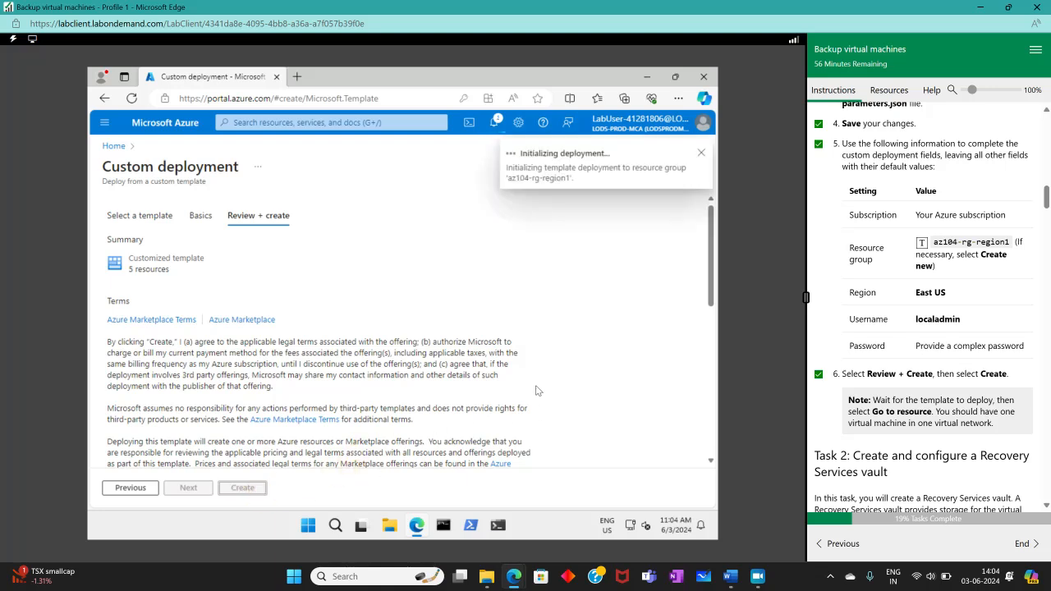
{"action": "left_click", "coordinate": [756, 577]}
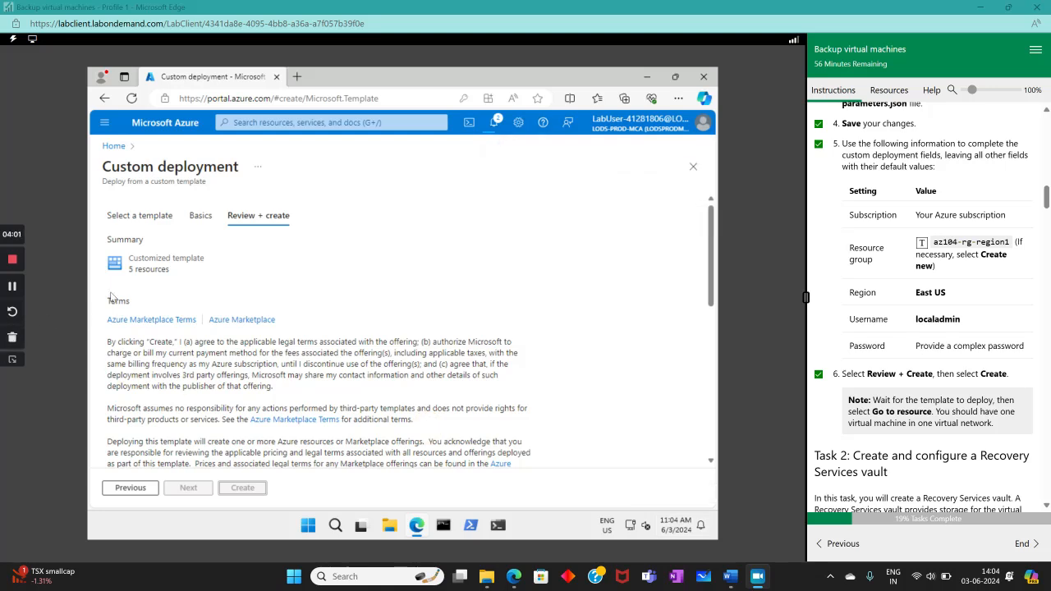
{"action": "left_click", "coordinate": [10, 287]}
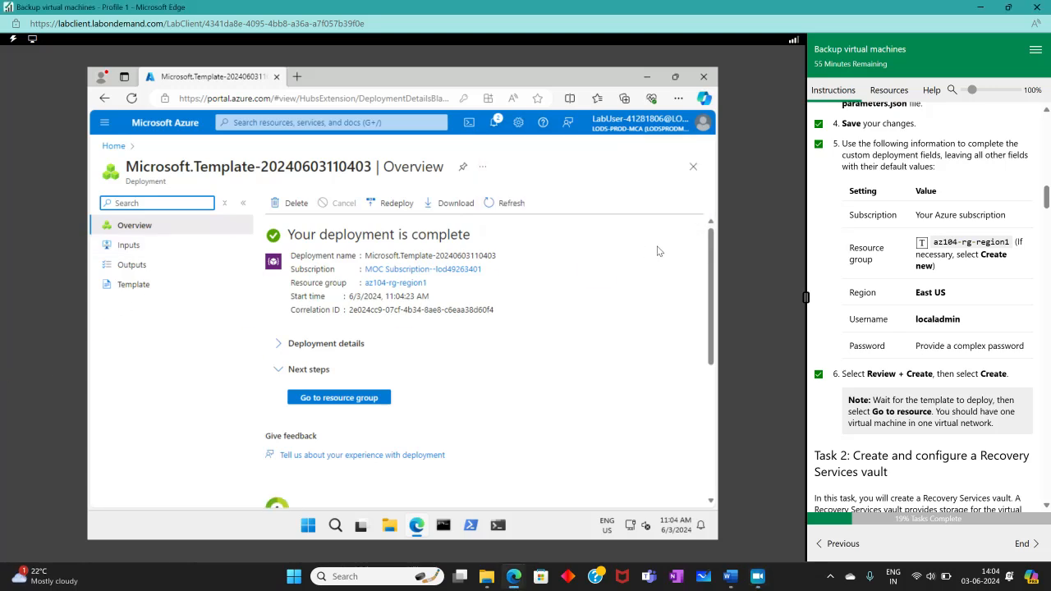
- Go to the az104-rg-region1 resource group and dismiss the list-view tip to see its six resources
{"action": "left_click", "coordinate": [375, 400]}
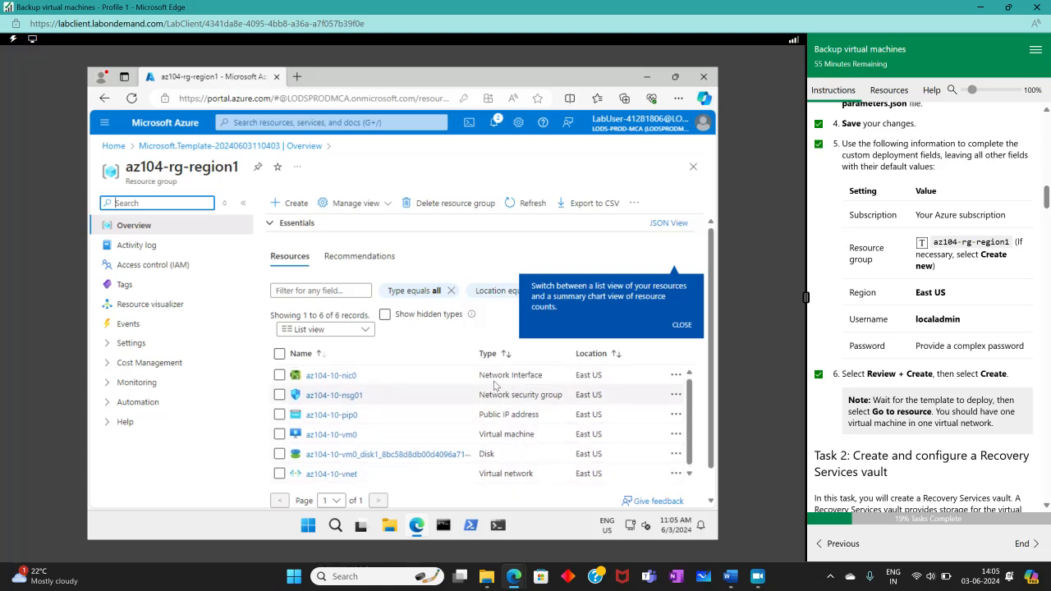
{"action": "left_click", "coordinate": [681, 324]}
{"action": "scroll", "coordinate": [812, 339], "scroll_direction": "down", "scroll_amount": 3}
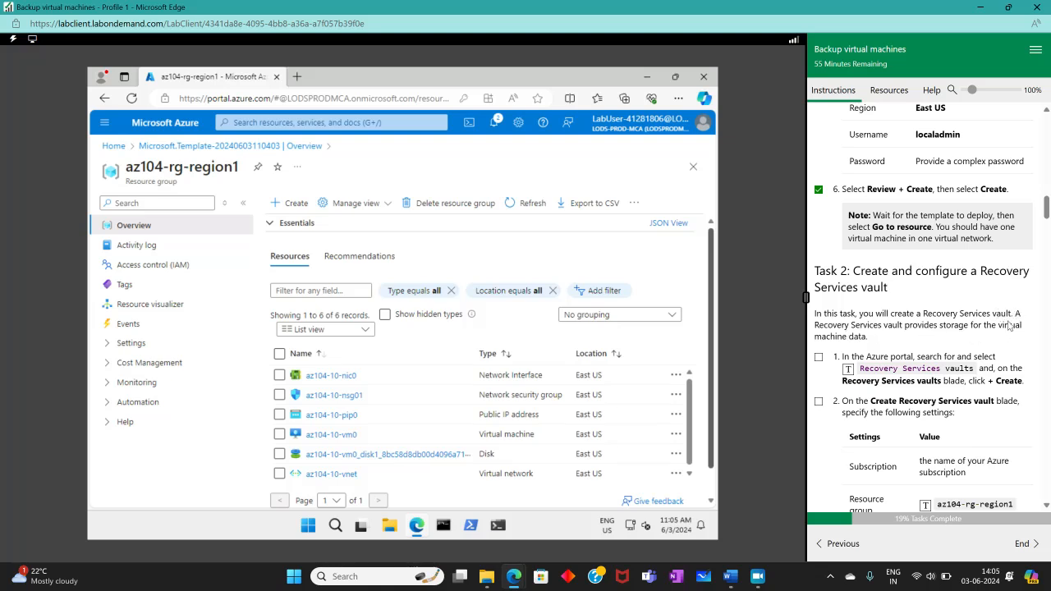
- Find Recovery Services vaults in the portal search and begin a new vault
{"action": "left_click", "coordinate": [328, 122]}
{"action": "left_click", "coordinate": [848, 369]}
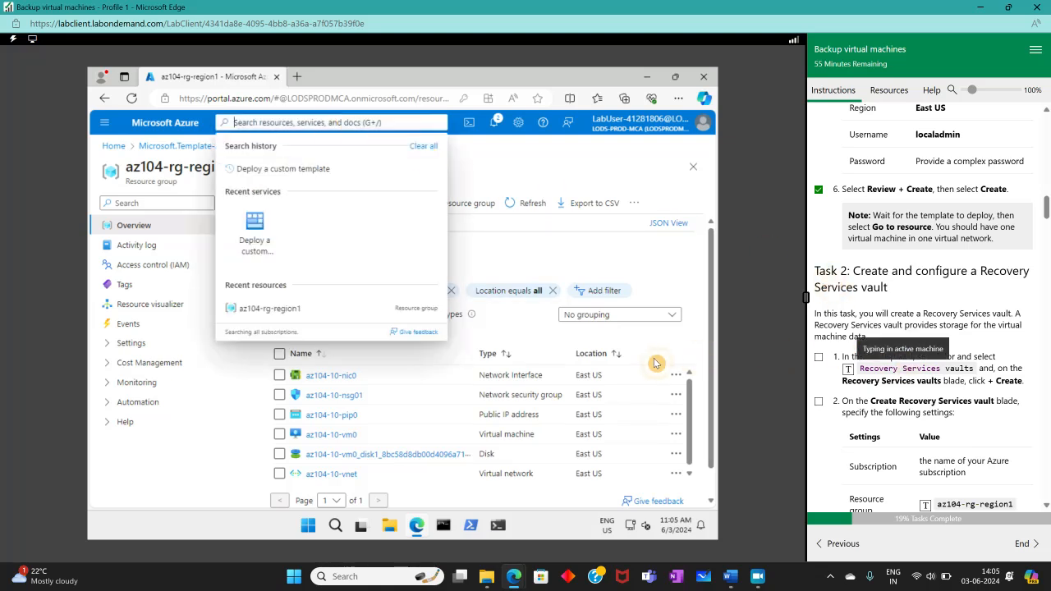
{"action": "left_click", "coordinate": [331, 206]}
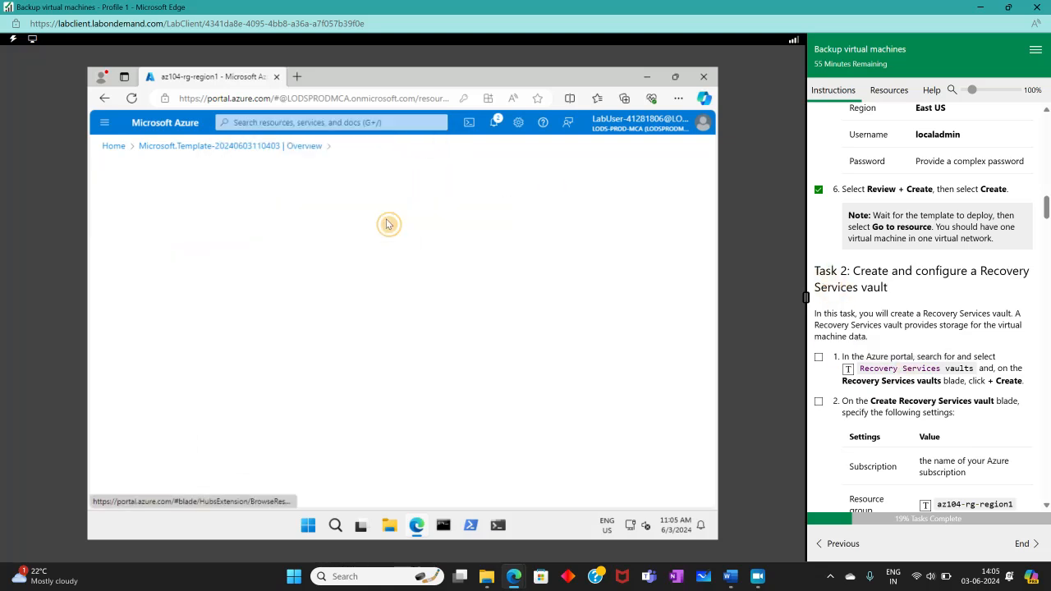
{"action": "left_click", "coordinate": [818, 356]}
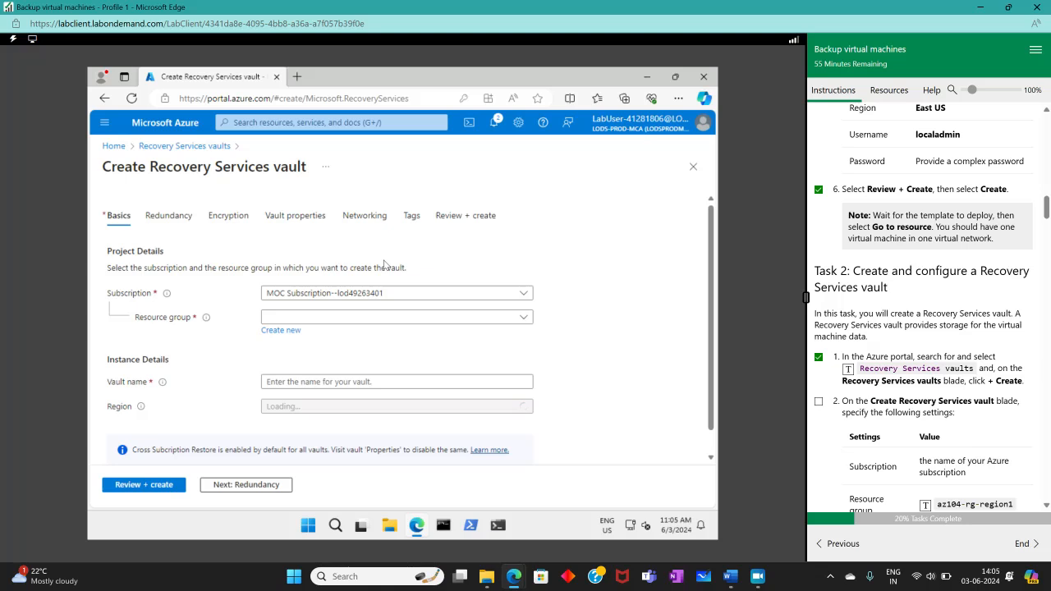
{"action": "scroll", "coordinate": [895, 355], "scroll_direction": "down", "scroll_amount": 3}
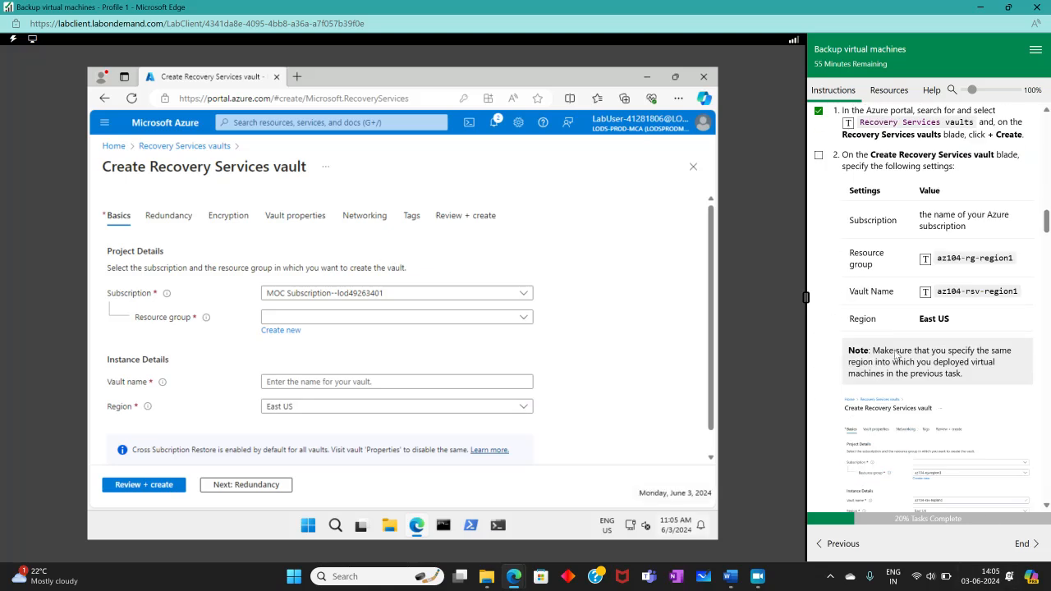
- Fill the vault form: resource group az104-rg-region1, name az104-rsv-region1, region East US
{"action": "left_click", "coordinate": [326, 317]}
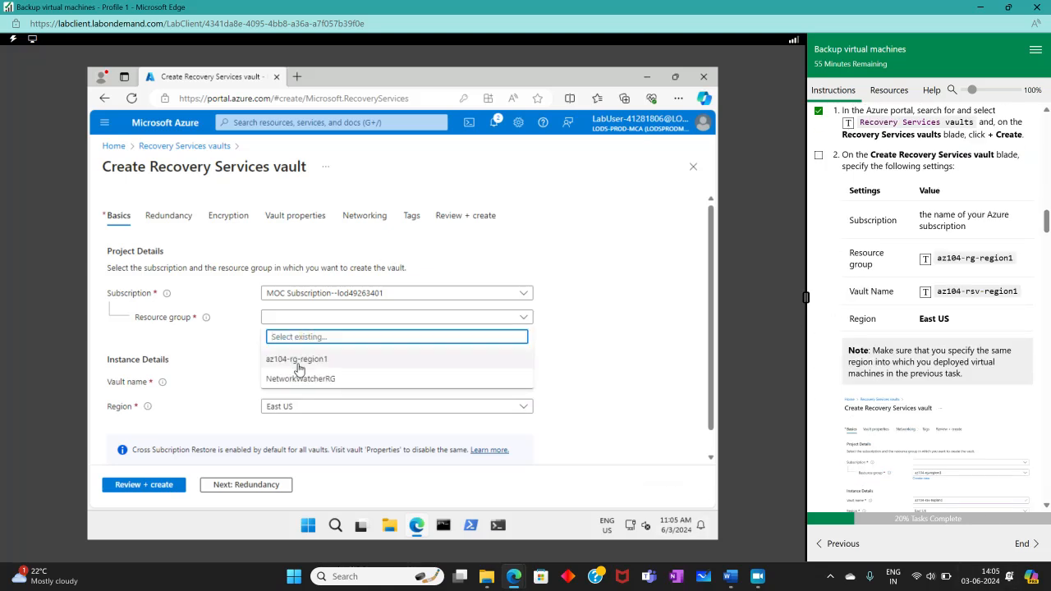
{"action": "left_click", "coordinate": [298, 366]}
{"action": "left_click", "coordinate": [297, 381]}
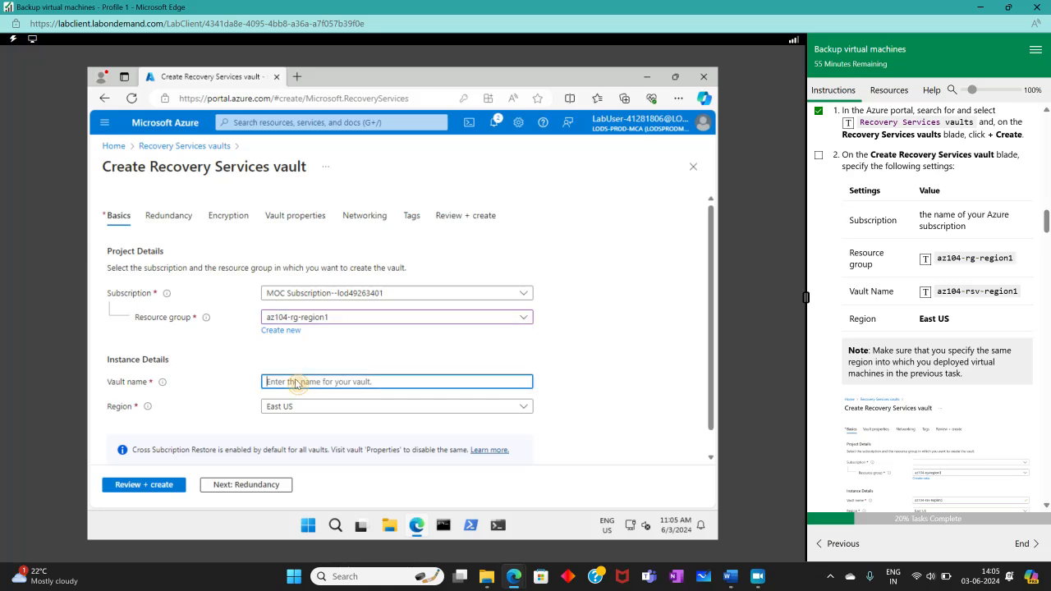
{"action": "left_click", "coordinate": [977, 291]}
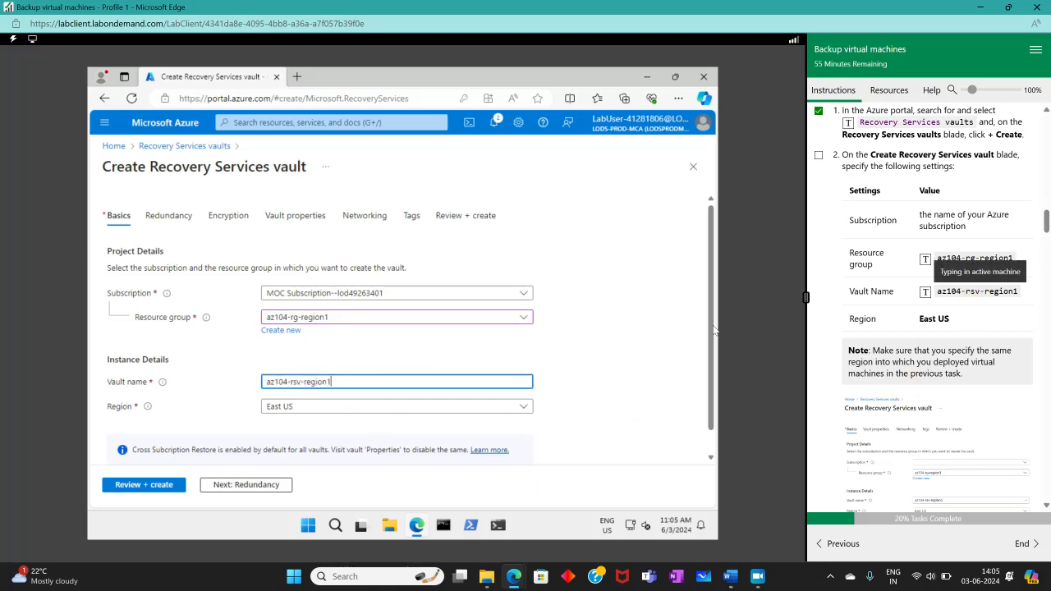
{"action": "scroll", "coordinate": [711, 332], "scroll_direction": "down", "scroll_amount": 1}
{"action": "scroll", "coordinate": [1031, 352], "scroll_direction": "down", "scroll_amount": 2}
{"action": "scroll", "coordinate": [862, 279], "scroll_direction": "up", "scroll_amount": 2}
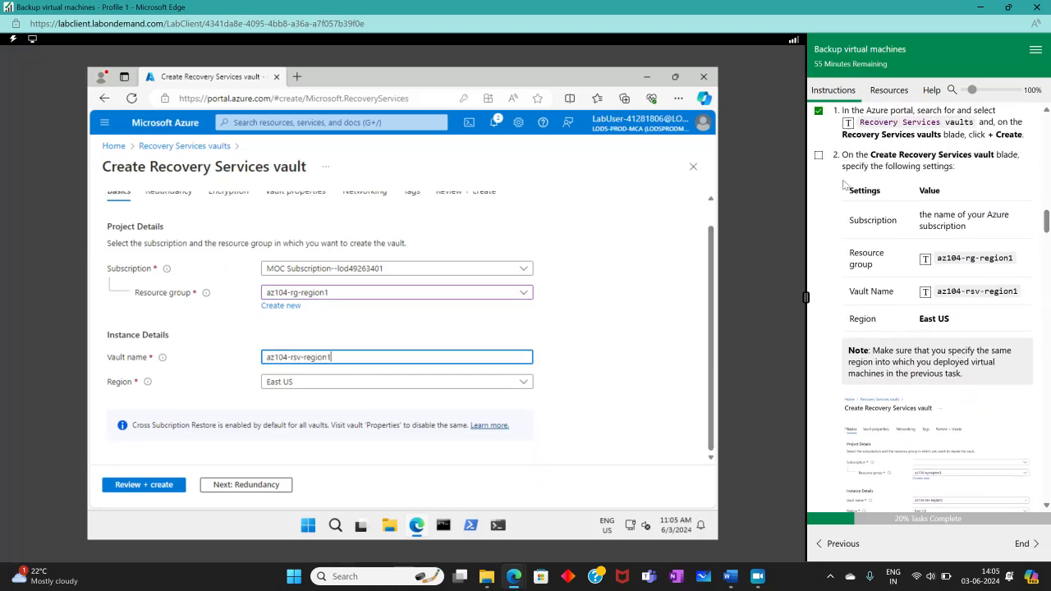
{"action": "left_click", "coordinate": [819, 156]}
{"action": "scroll", "coordinate": [883, 283], "scroll_direction": "down", "scroll_amount": 5}
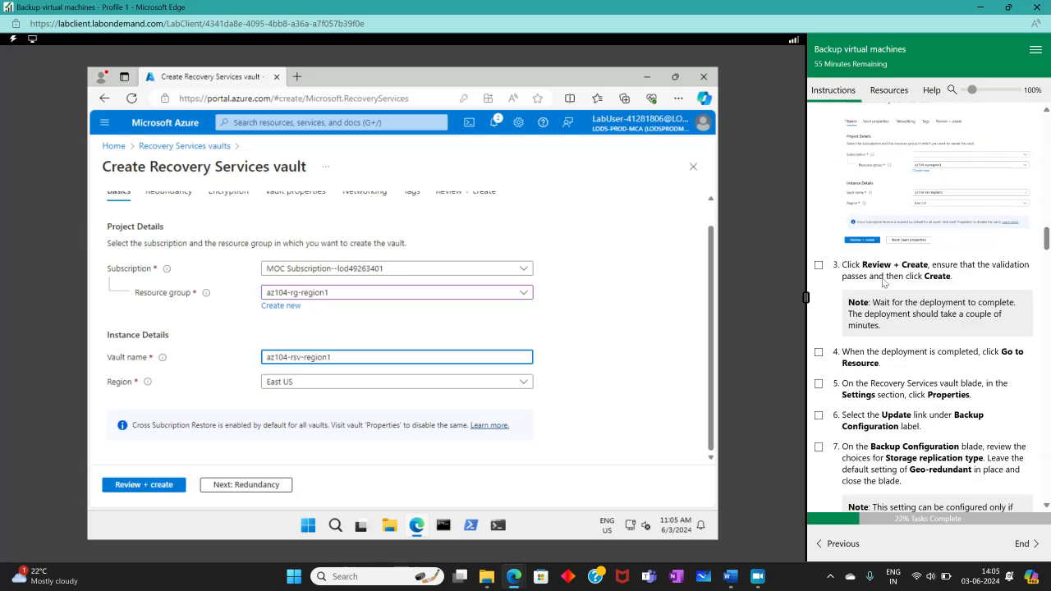
- Review and create the az104-rsv-region1 vault, then open it once deployment finishes
{"action": "left_click", "coordinate": [164, 486]}
{"action": "left_click", "coordinate": [124, 486]}
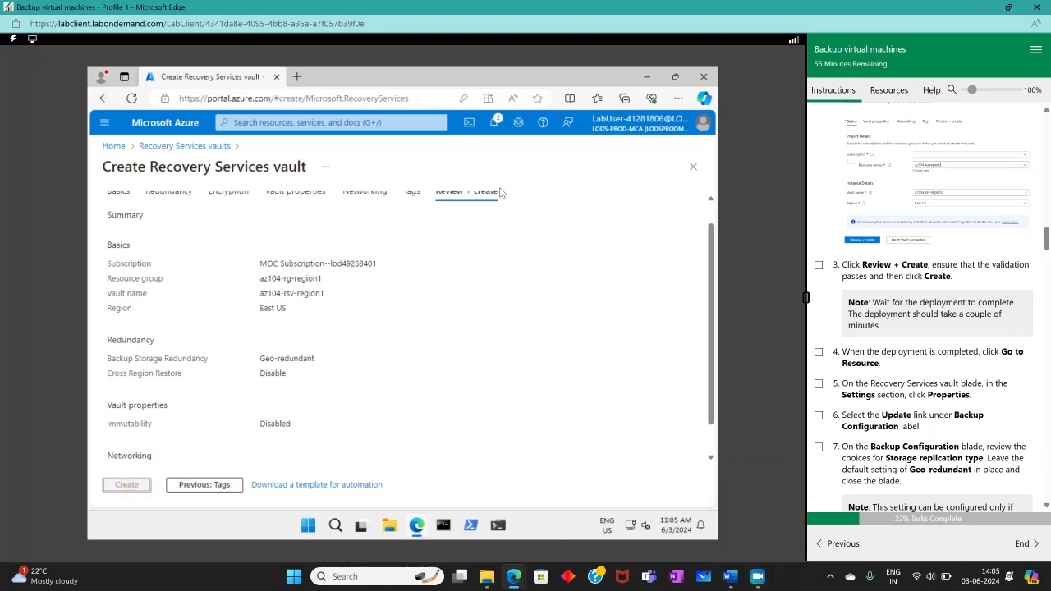
{"action": "left_click", "coordinate": [757, 577]}
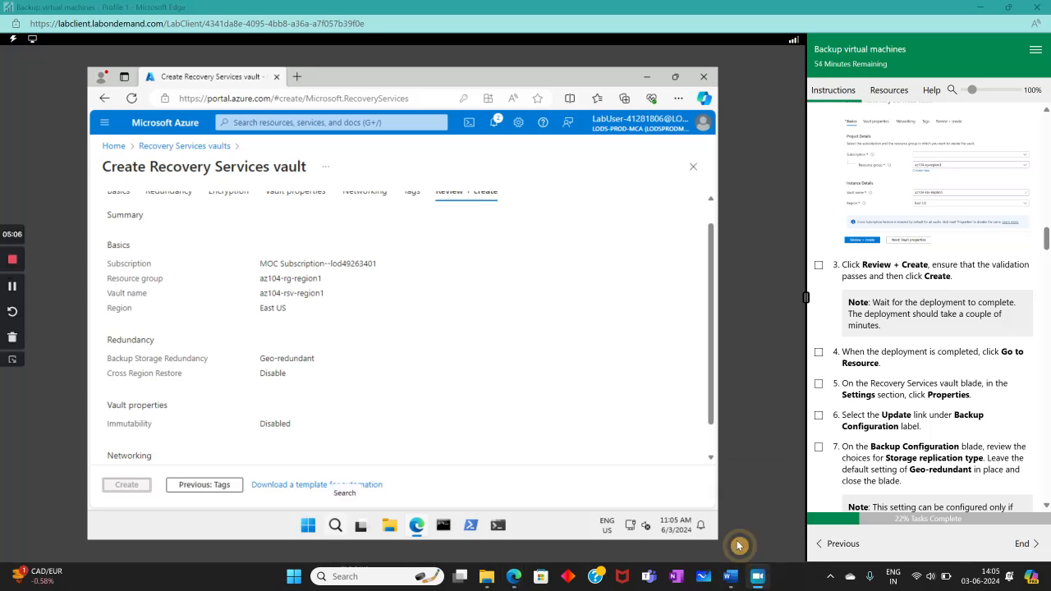
{"action": "left_click", "coordinate": [13, 285]}
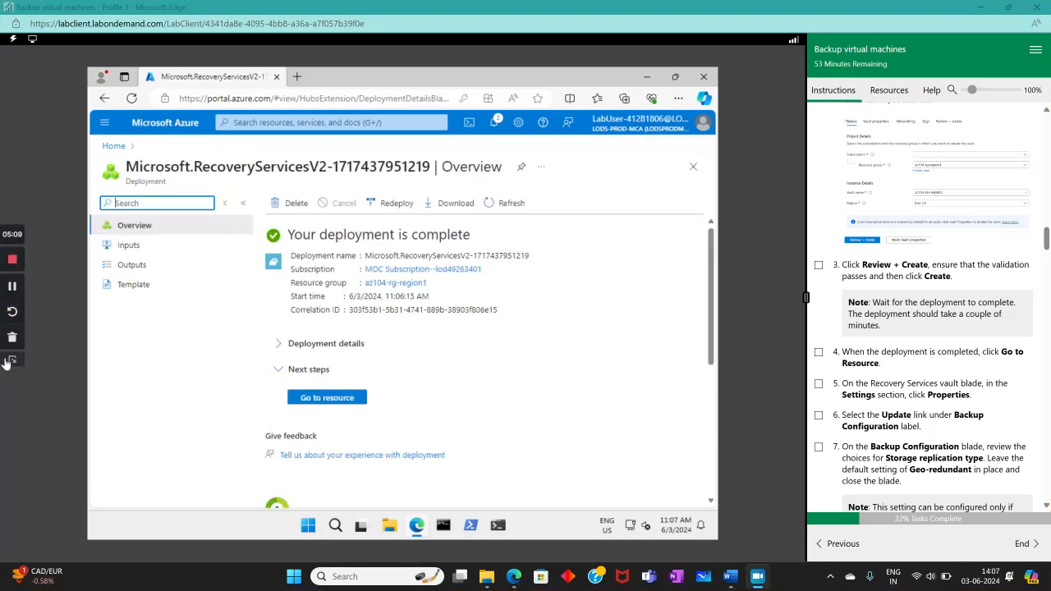
{"action": "left_click", "coordinate": [9, 361]}
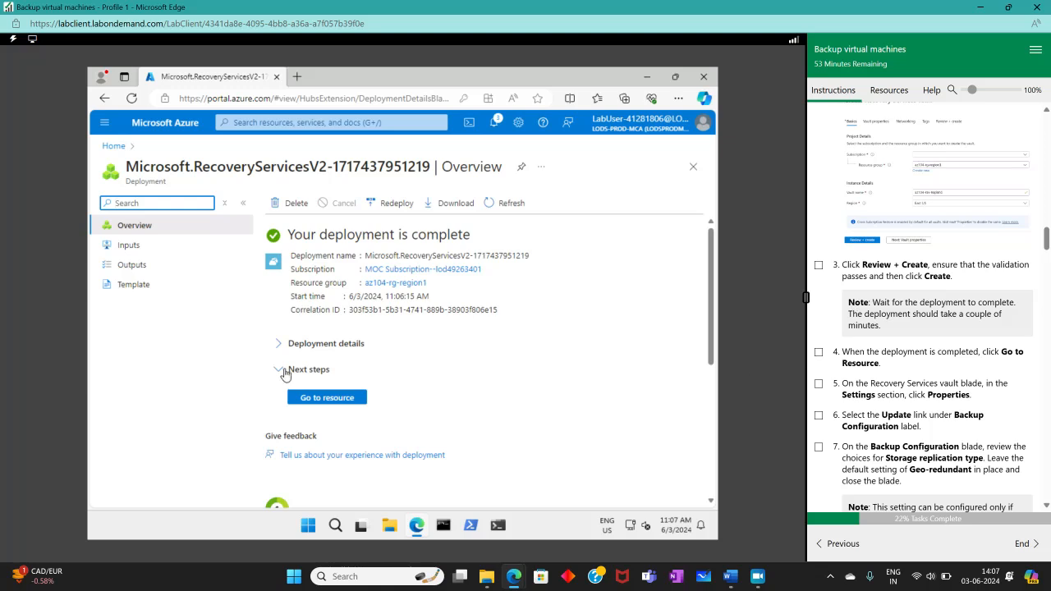
{"action": "left_click", "coordinate": [305, 398]}
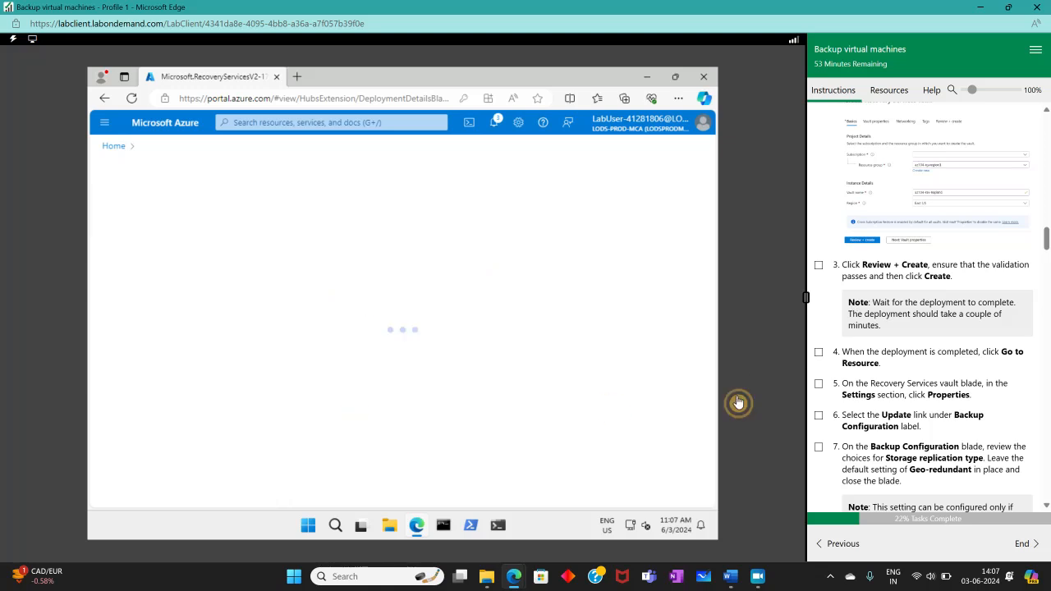
- Open az104-rsv-region1's Properties under Settings and view its Backup and Site Recovery sections
{"action": "left_click", "coordinate": [819, 354]}
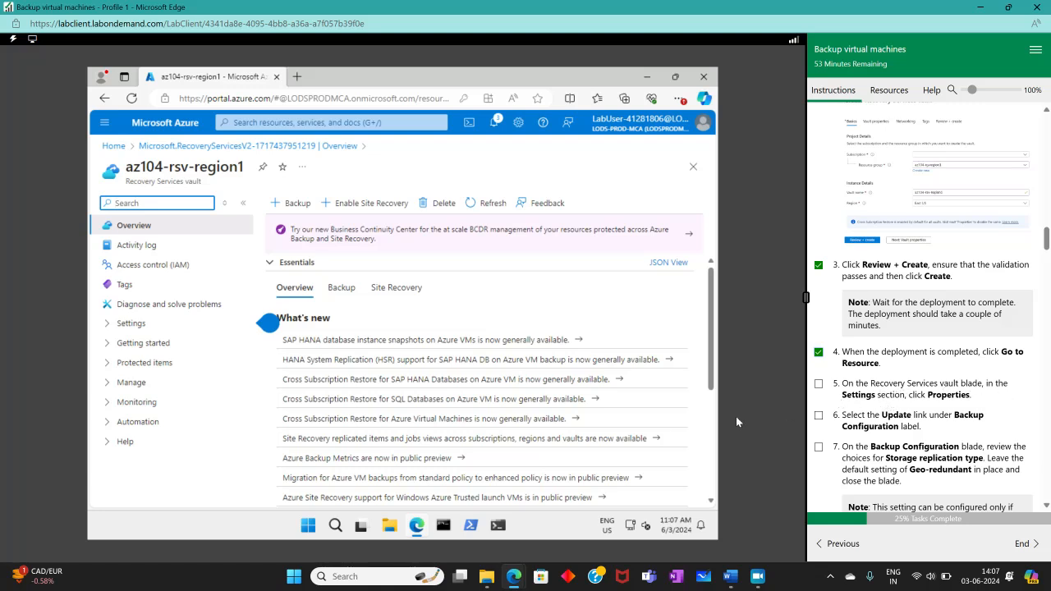
{"action": "left_click", "coordinate": [115, 325]}
{"action": "left_click", "coordinate": [148, 382]}
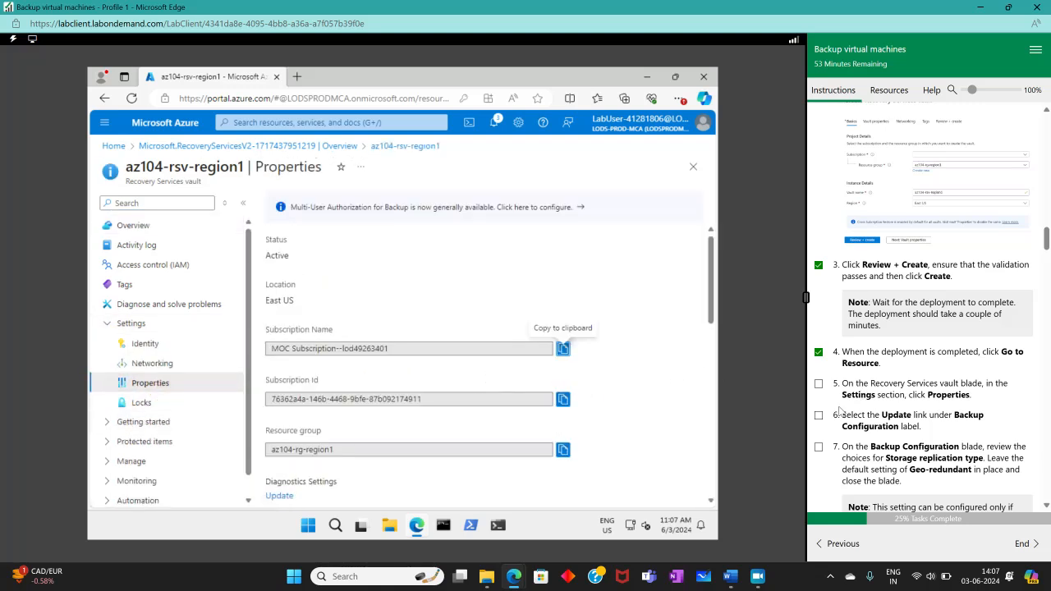
{"action": "left_click", "coordinate": [818, 383]}
{"action": "scroll", "coordinate": [813, 386], "scroll_direction": "down", "scroll_amount": 1}
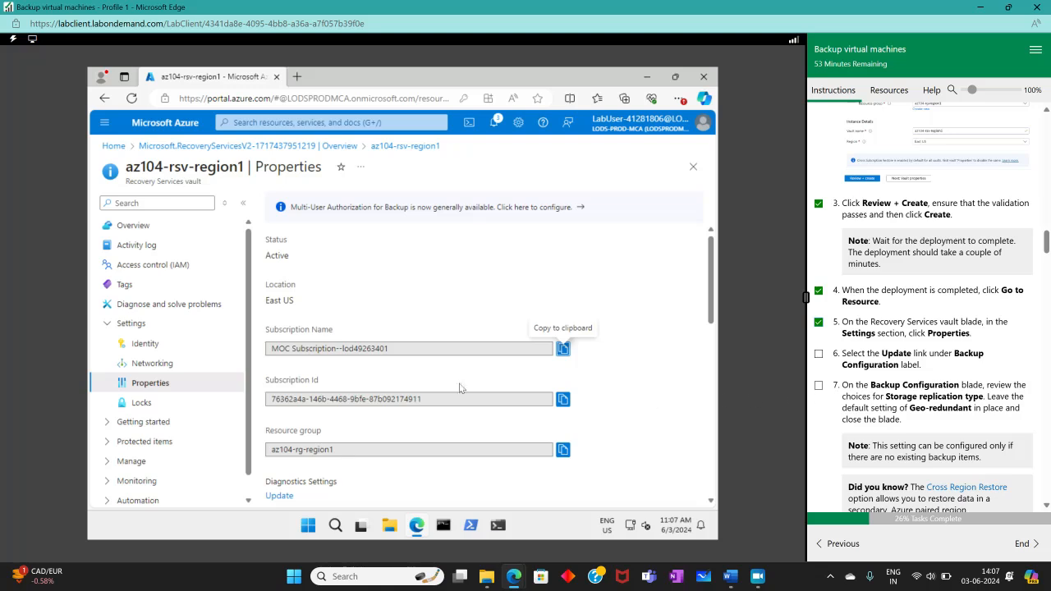
{"action": "scroll", "coordinate": [449, 395], "scroll_direction": "down", "scroll_amount": 3}
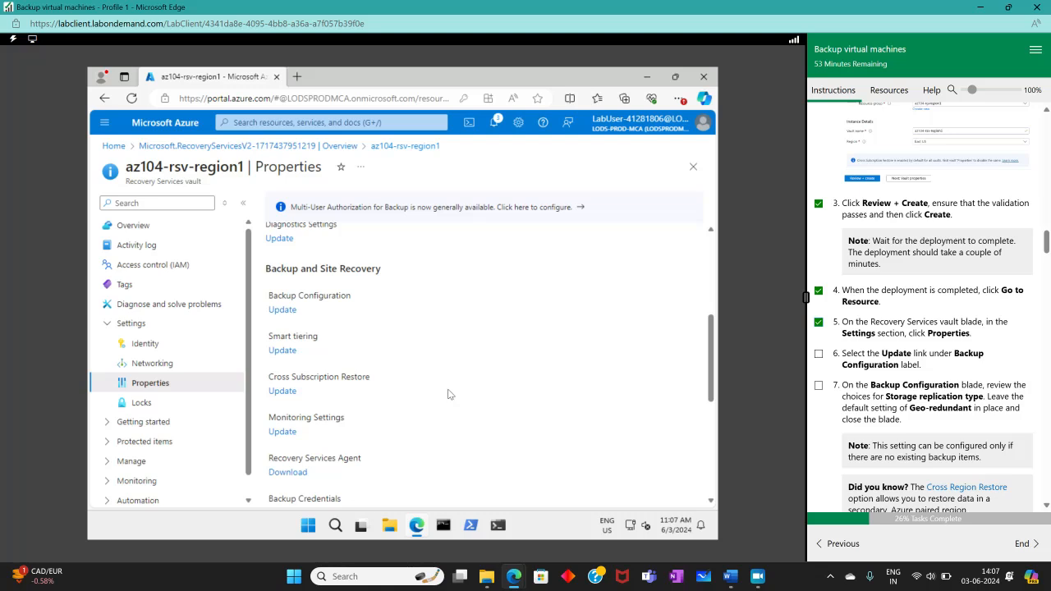
{"action": "scroll", "coordinate": [448, 395], "scroll_direction": "up", "scroll_amount": 3}
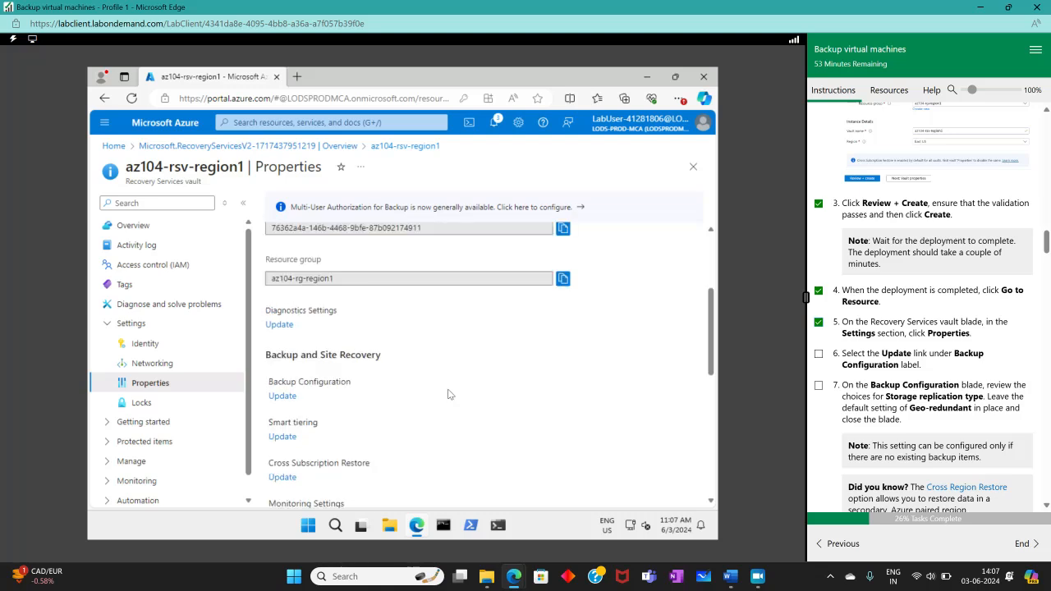
{"action": "scroll", "coordinate": [448, 394], "scroll_direction": "down", "scroll_amount": 3}
{"action": "scroll", "coordinate": [447, 394], "scroll_direction": "down", "scroll_amount": 2}
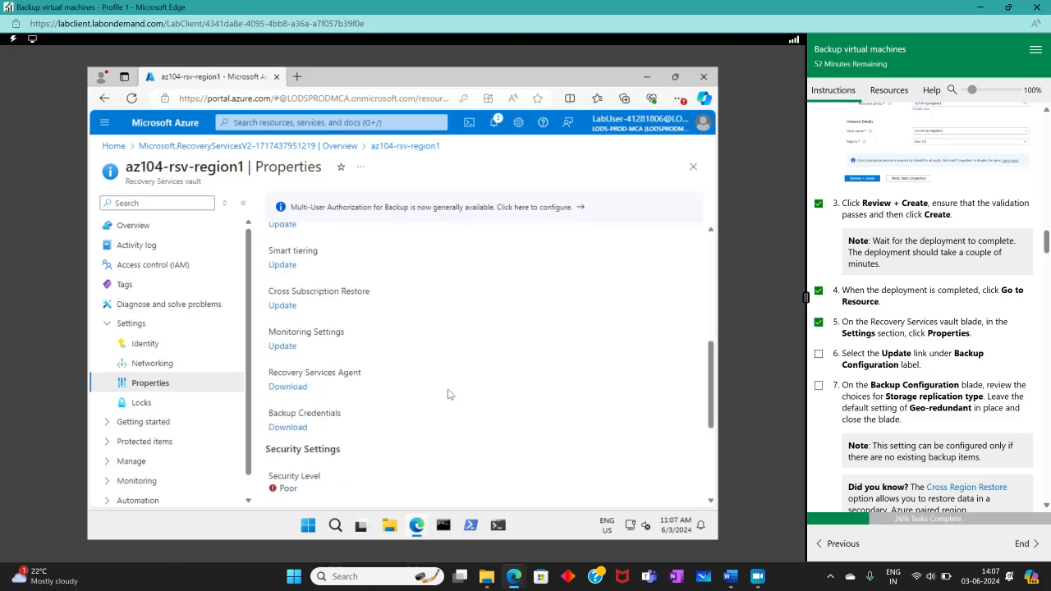
{"action": "scroll", "coordinate": [448, 394], "scroll_direction": "down", "scroll_amount": 3}
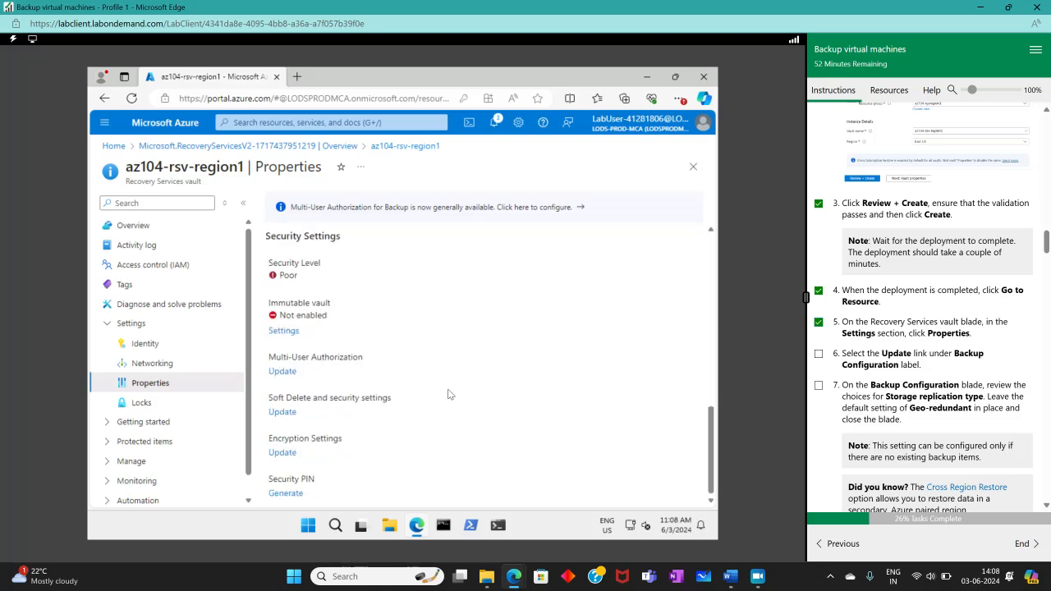
{"action": "scroll", "coordinate": [448, 394], "scroll_direction": "up", "scroll_amount": 3}
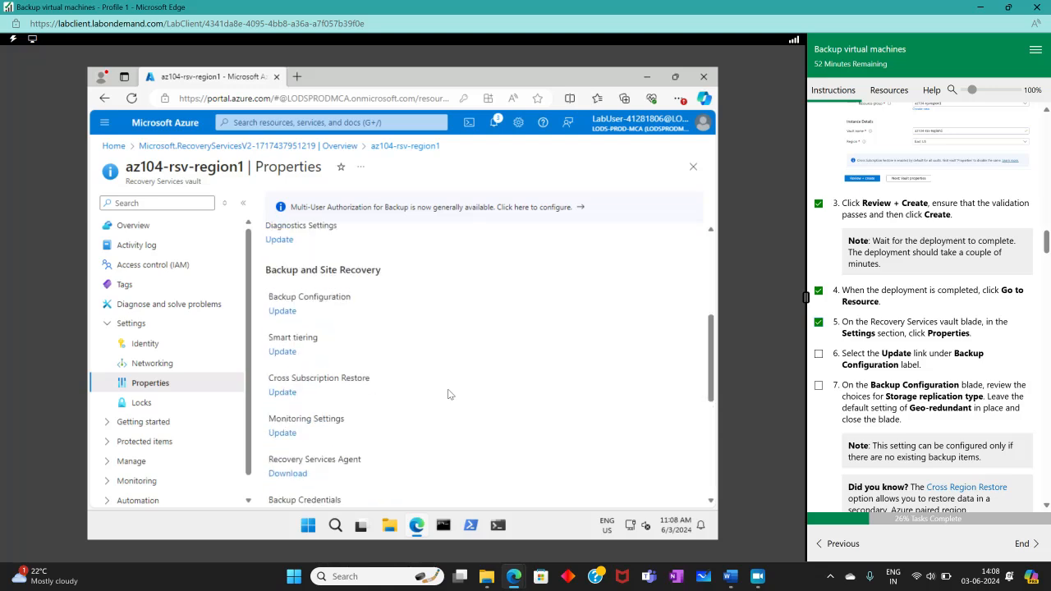
- Review Backup Configuration, keep storage replication Geo-redundant, and close it unchanged
{"action": "left_click", "coordinate": [282, 311]}
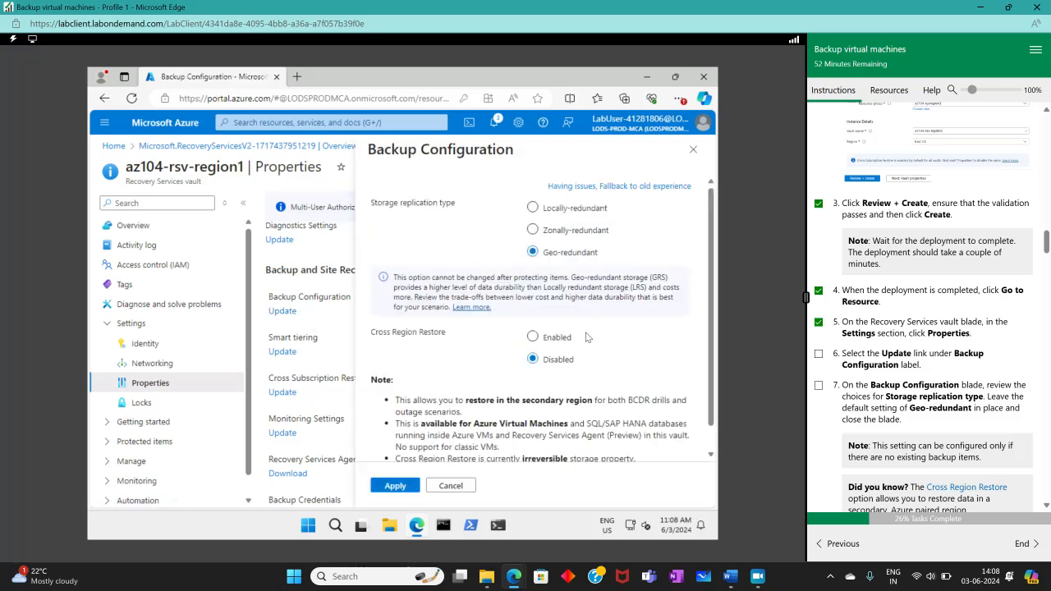
{"action": "left_click", "coordinate": [818, 354]}
{"action": "scroll", "coordinate": [913, 397], "scroll_direction": "down", "scroll_amount": 1}
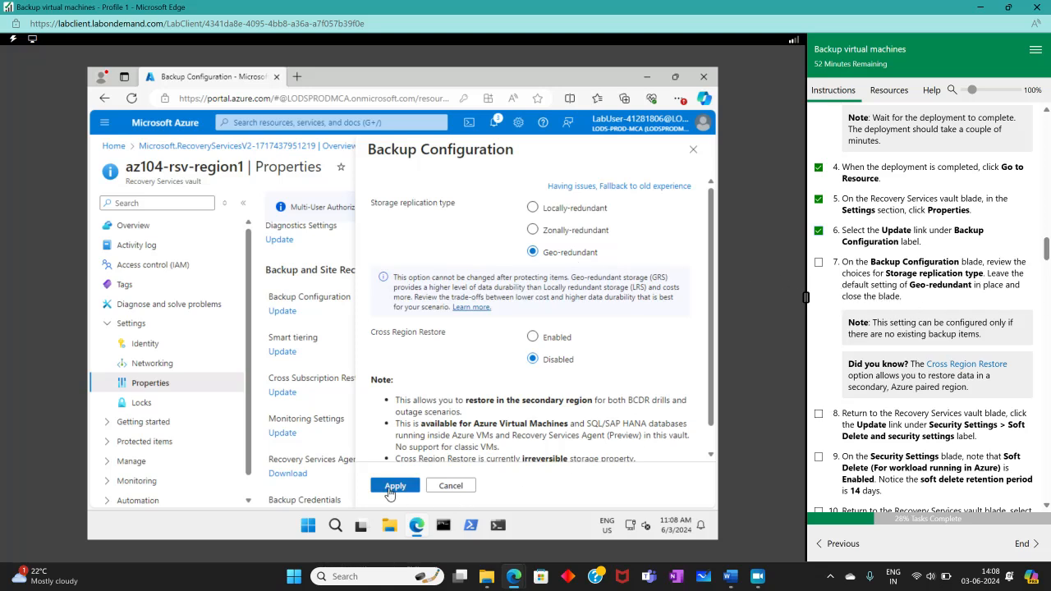
{"action": "left_click", "coordinate": [818, 261]}
{"action": "left_click", "coordinate": [693, 148]}
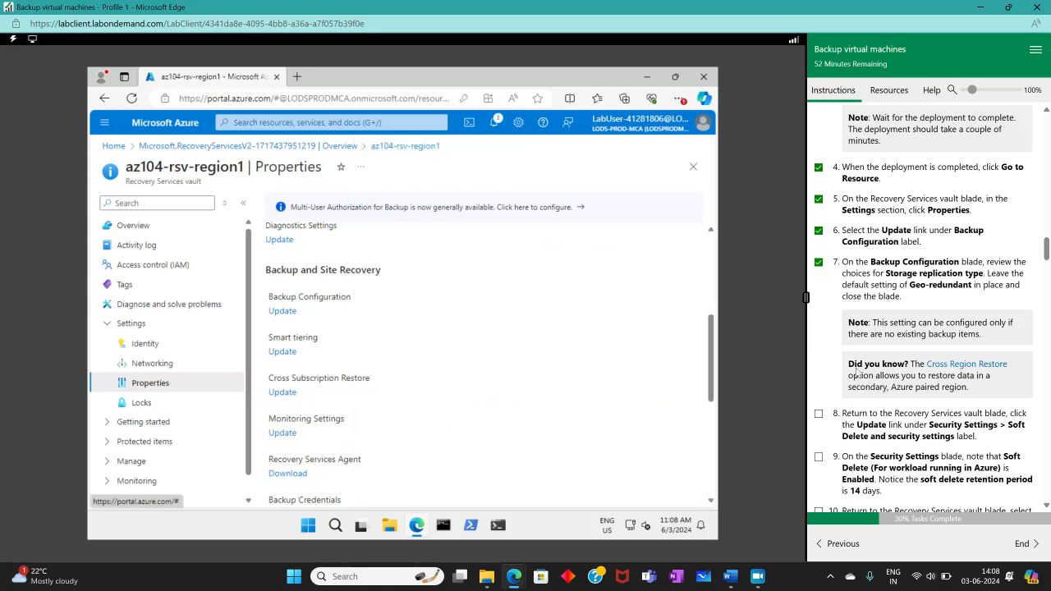
{"action": "scroll", "coordinate": [994, 225], "scroll_direction": "down", "scroll_amount": 3}
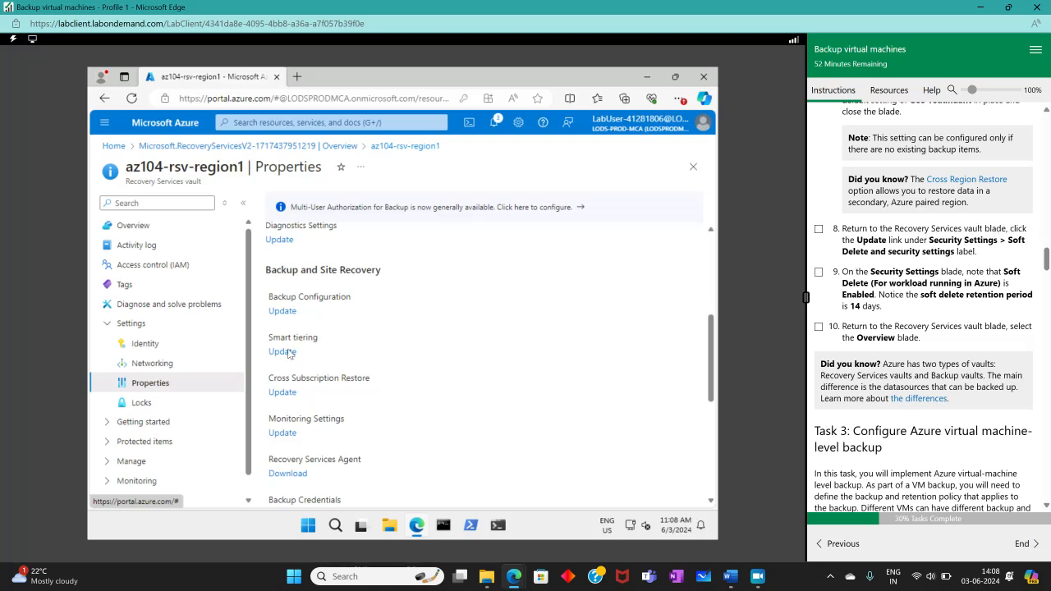
{"action": "scroll", "coordinate": [283, 450], "scroll_direction": "down", "scroll_amount": 2}
{"action": "scroll", "coordinate": [282, 451], "scroll_direction": "down", "scroll_amount": 3}
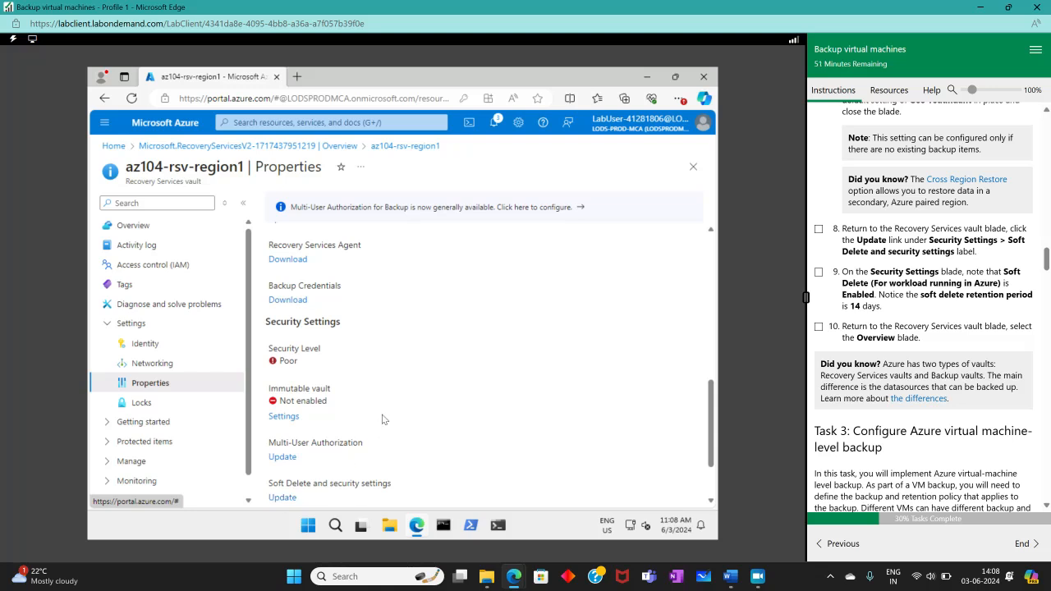
{"action": "scroll", "coordinate": [382, 419], "scroll_direction": "down", "scroll_amount": 1}
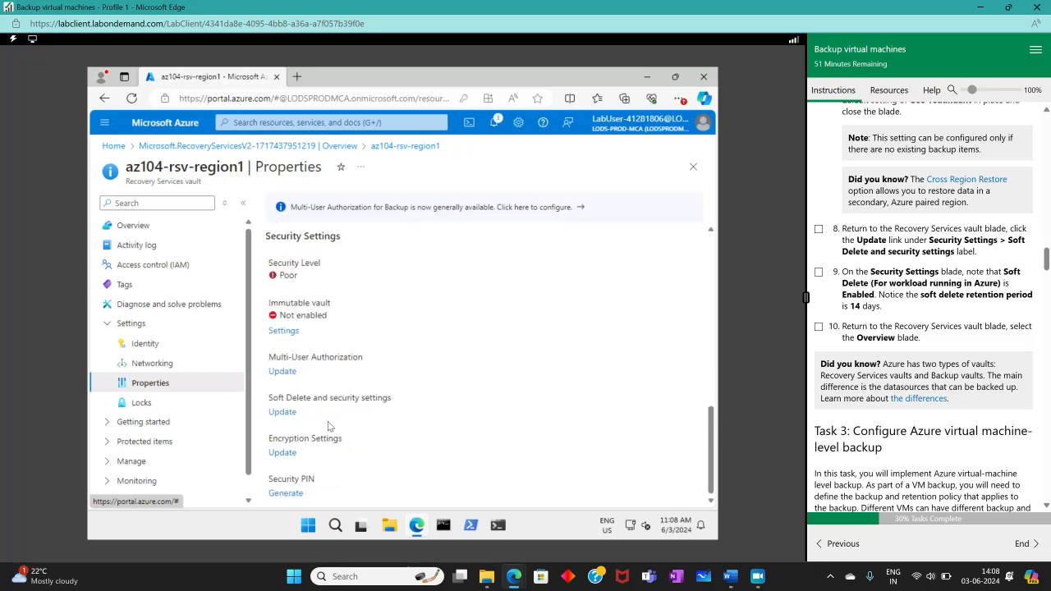
{"action": "left_click", "coordinate": [278, 412]}
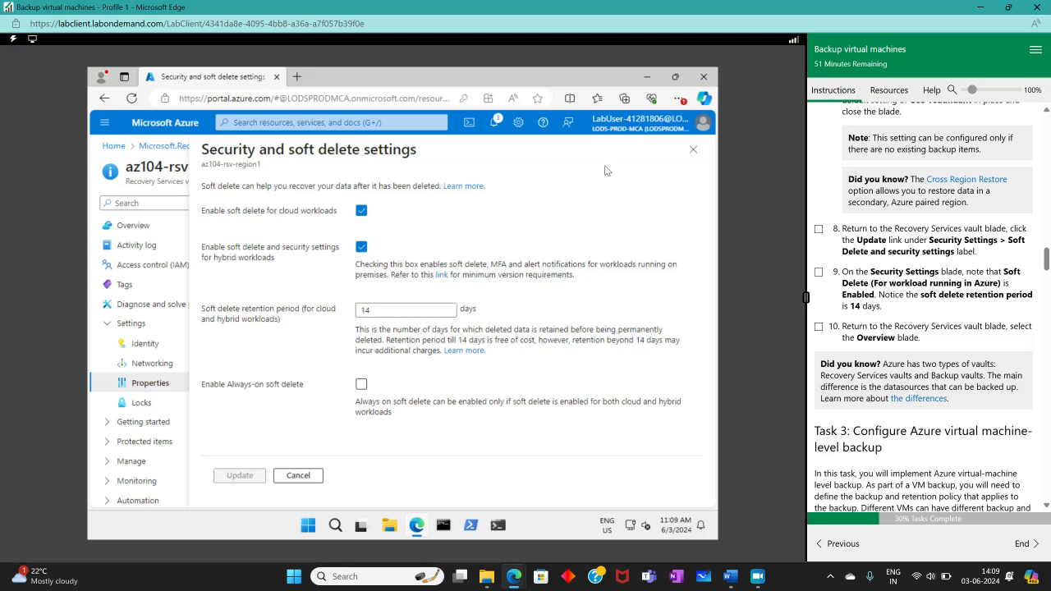
{"action": "left_click", "coordinate": [693, 150]}
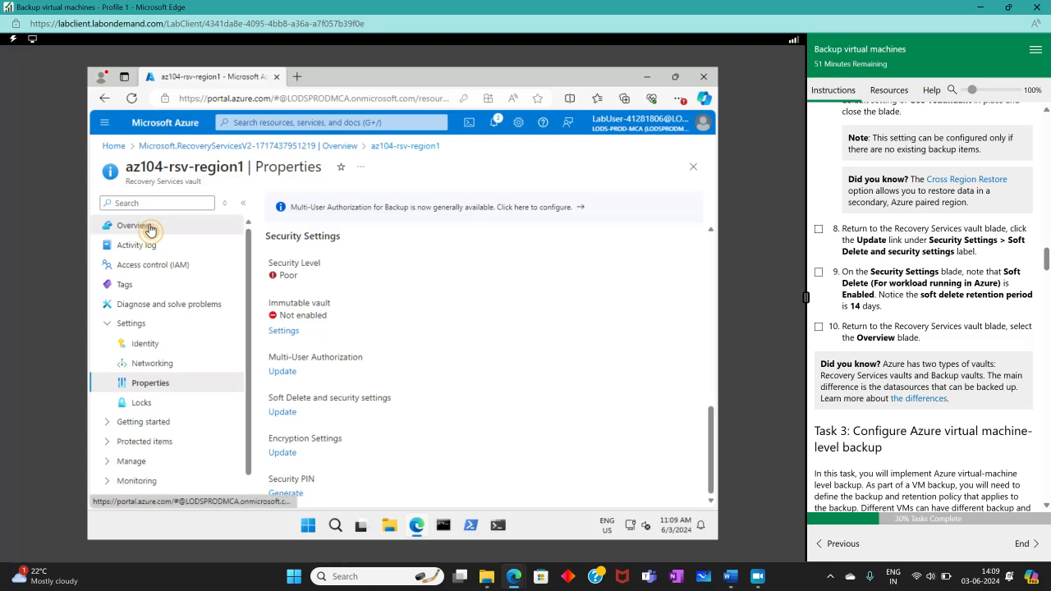
- Return to the az104-rsv-region1 Overview, tick lab steps 8–10, and scroll to Task 3
{"action": "left_click", "coordinate": [150, 229]}
{"action": "left_click", "coordinate": [818, 327]}
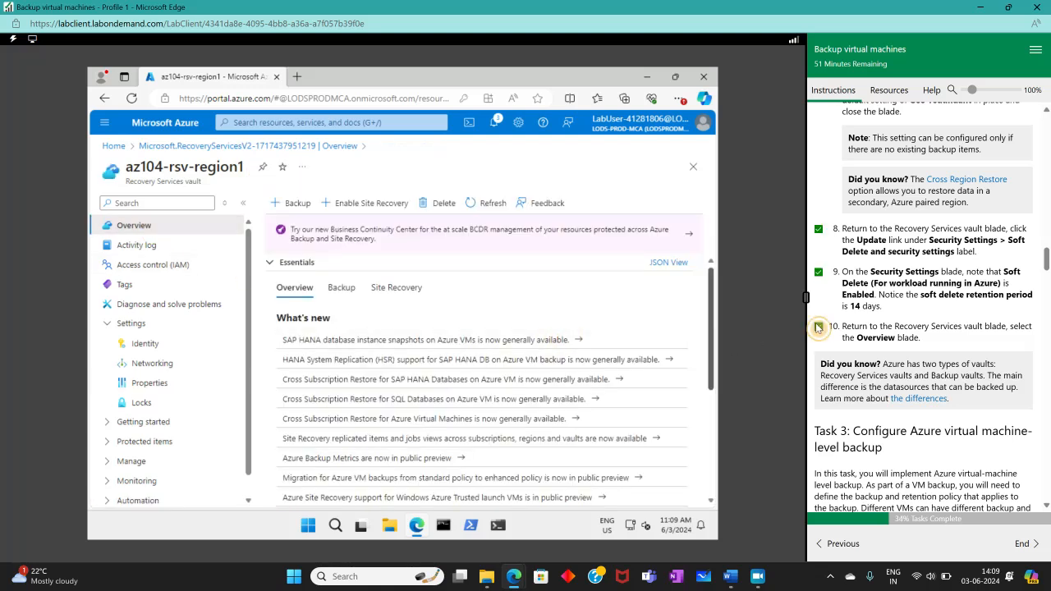
{"action": "scroll", "coordinate": [907, 370], "scroll_direction": "down", "scroll_amount": 1}
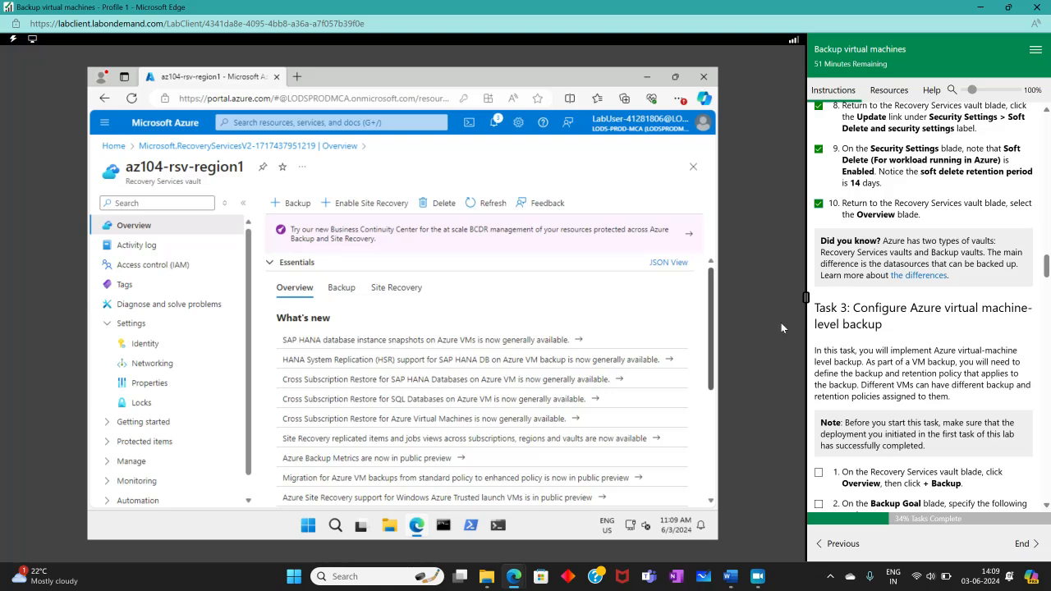
{"action": "scroll", "coordinate": [893, 333], "scroll_direction": "down", "scroll_amount": 2}
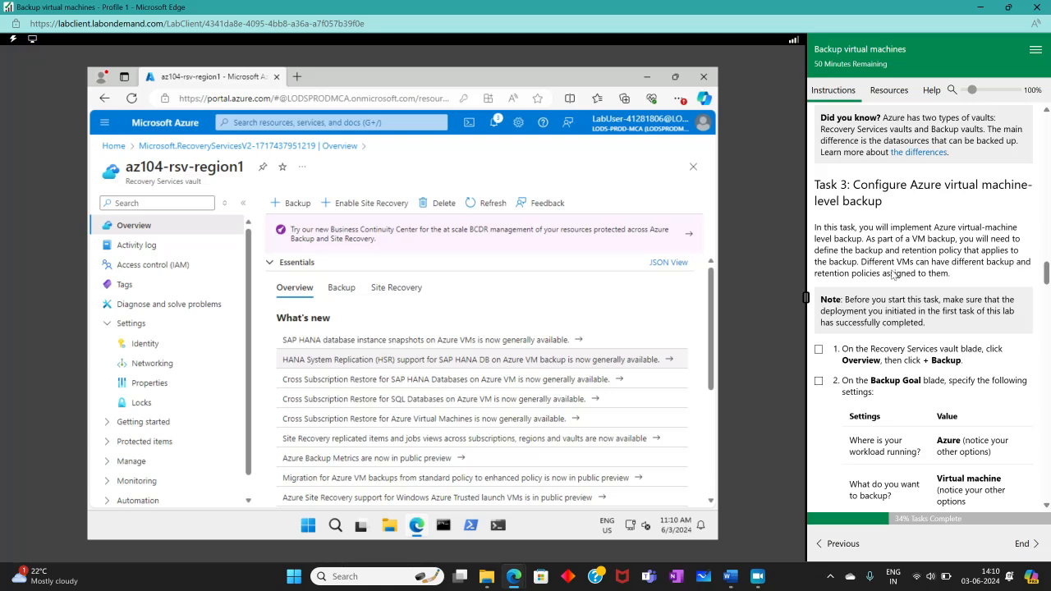
{"action": "scroll", "coordinate": [906, 305], "scroll_direction": "down", "scroll_amount": 1}
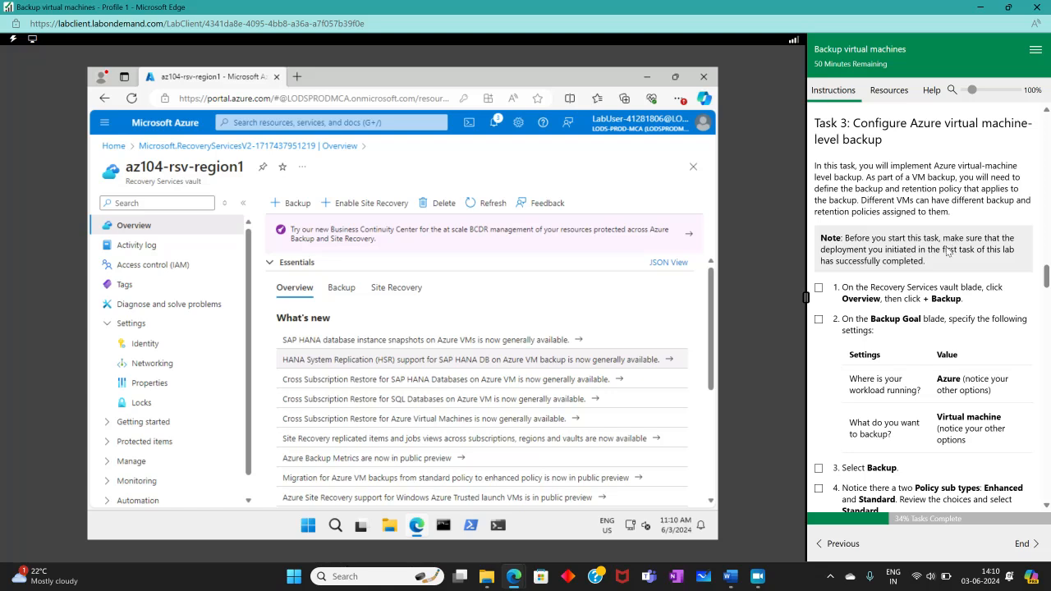
{"action": "scroll", "coordinate": [875, 297], "scroll_direction": "down", "scroll_amount": 2}
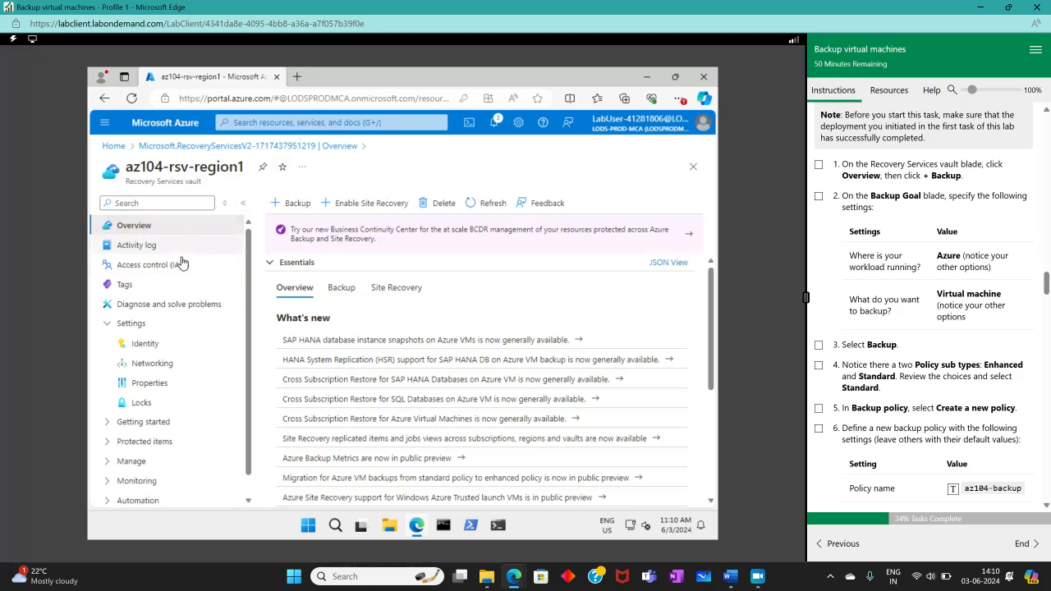
- Start a vault backup with the goal Azure virtual machine
{"action": "left_click", "coordinate": [298, 203]}
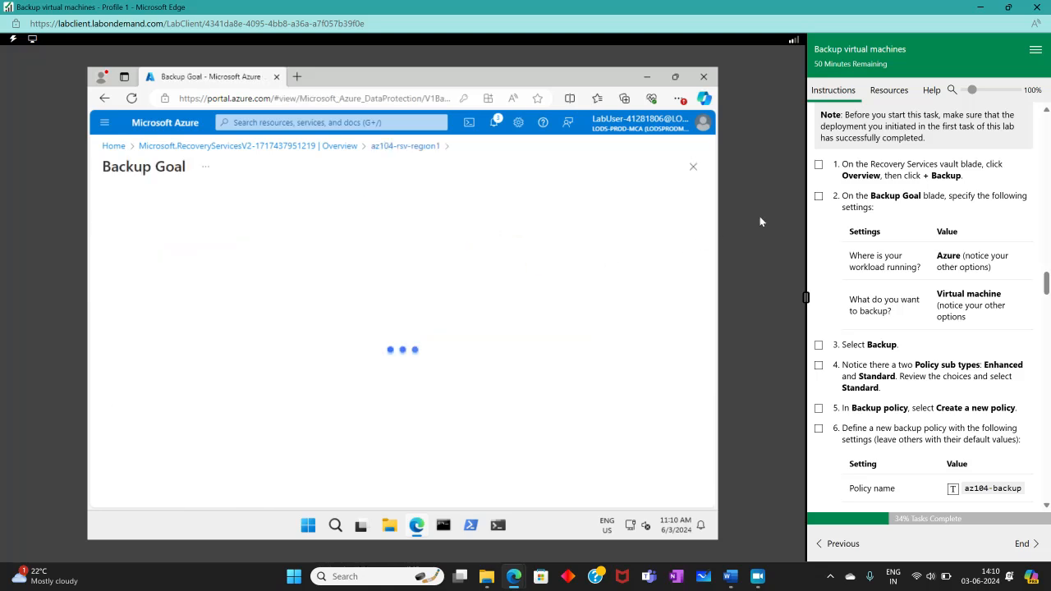
{"action": "left_click", "coordinate": [819, 165]}
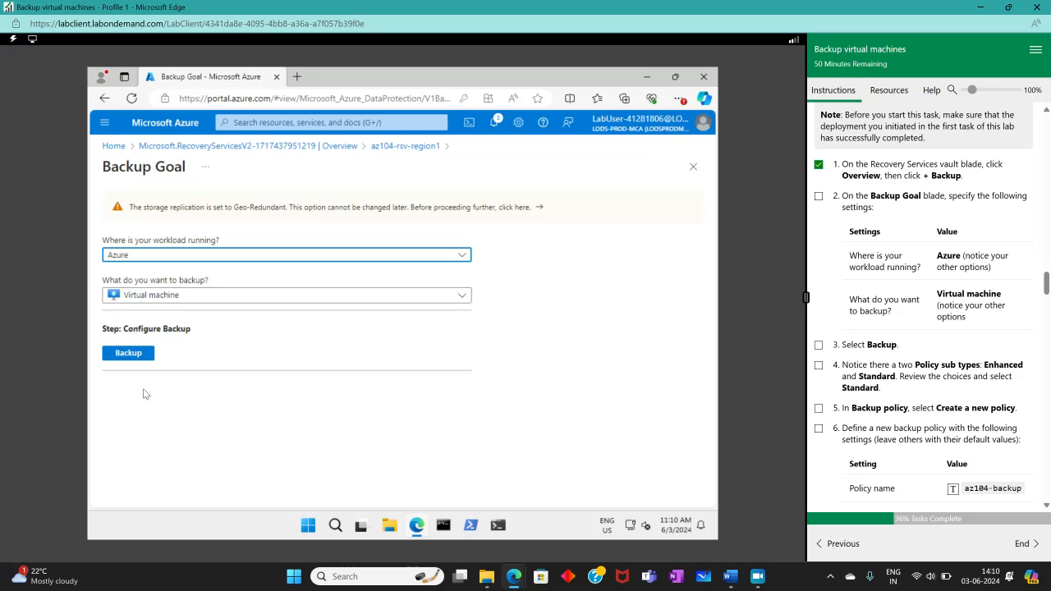
{"action": "left_click", "coordinate": [125, 354]}
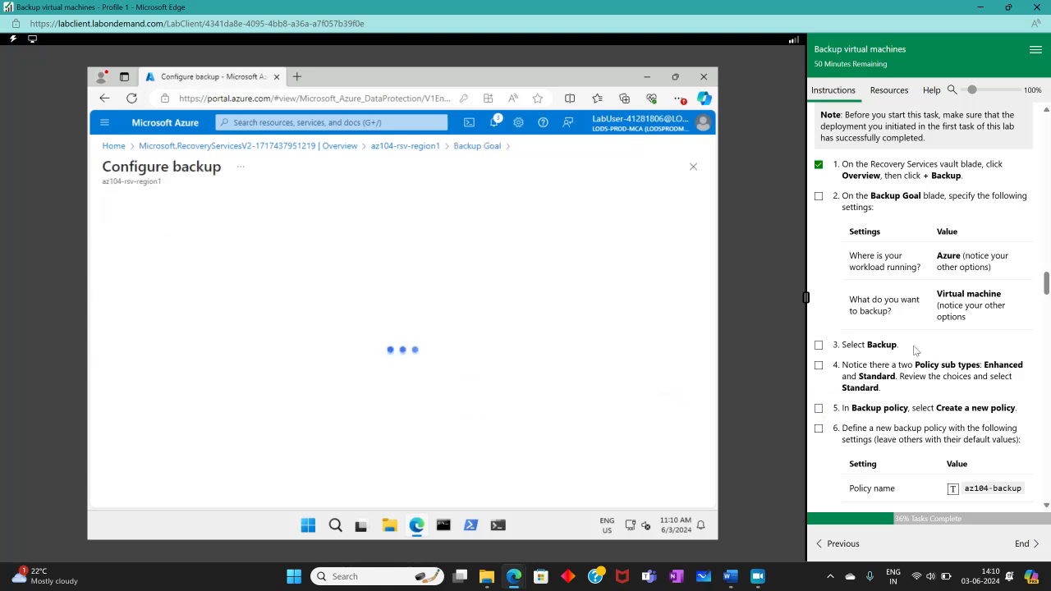
- Select the Standard policy sub type and begin a new backup policy
{"action": "left_click", "coordinate": [818, 348]}
{"action": "scroll", "coordinate": [895, 357], "scroll_direction": "down", "scroll_amount": 3}
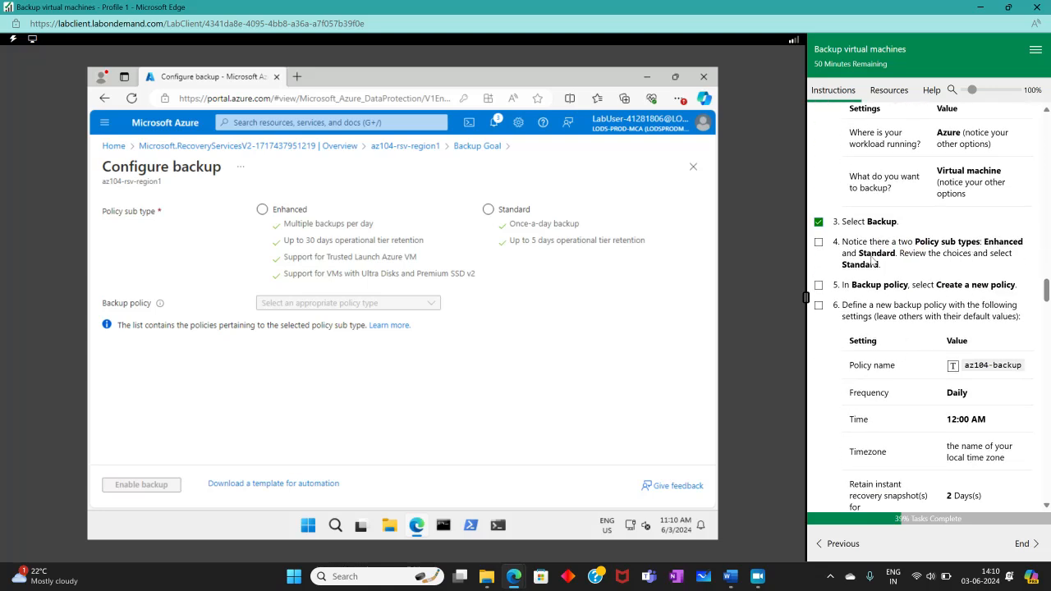
{"action": "left_click", "coordinate": [397, 264]}
{"action": "left_click", "coordinate": [488, 206]}
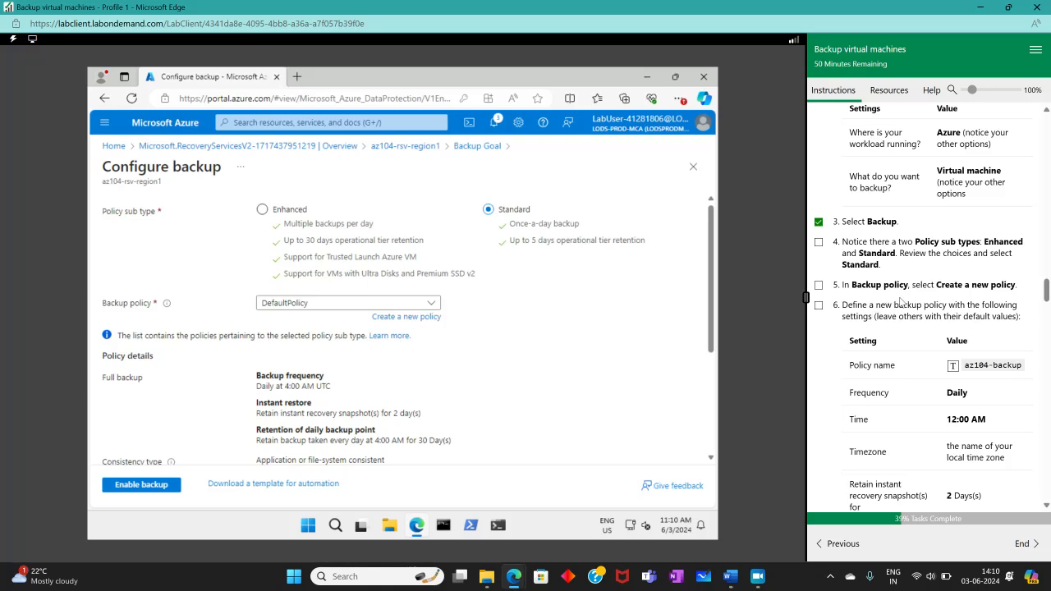
{"action": "left_click", "coordinate": [398, 317]}
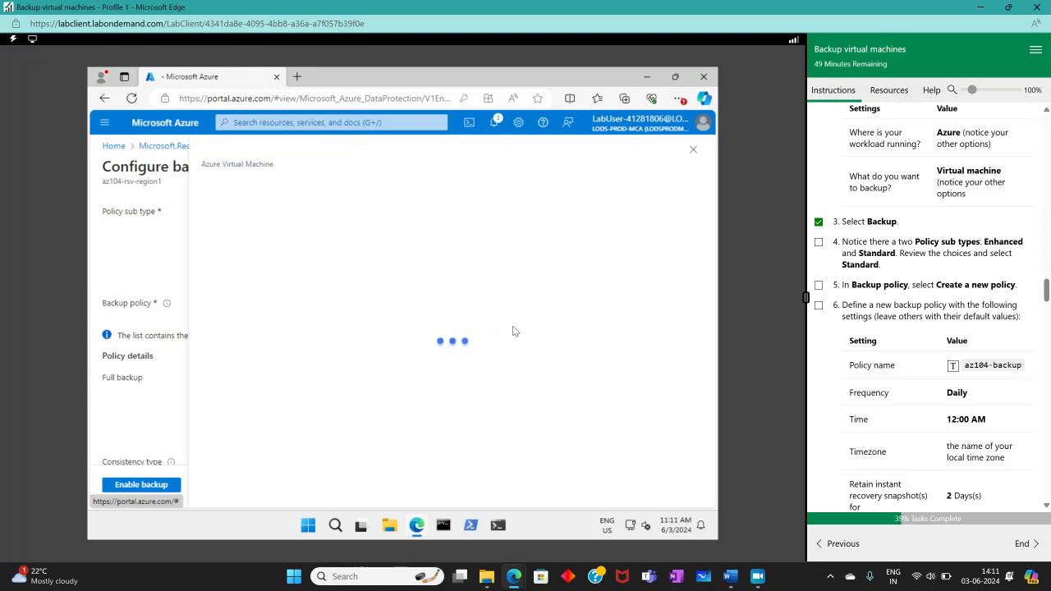
- Name the policy az104-backup and keep the Daily backup frequency
{"action": "left_click", "coordinate": [819, 287]}
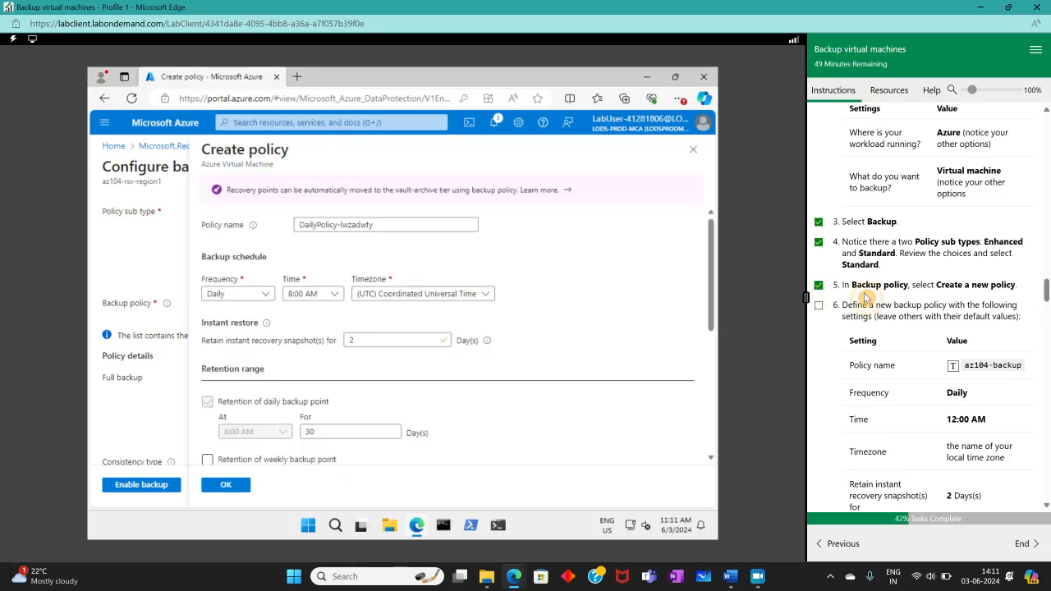
{"action": "scroll", "coordinate": [866, 300], "scroll_direction": "down", "scroll_amount": 2}
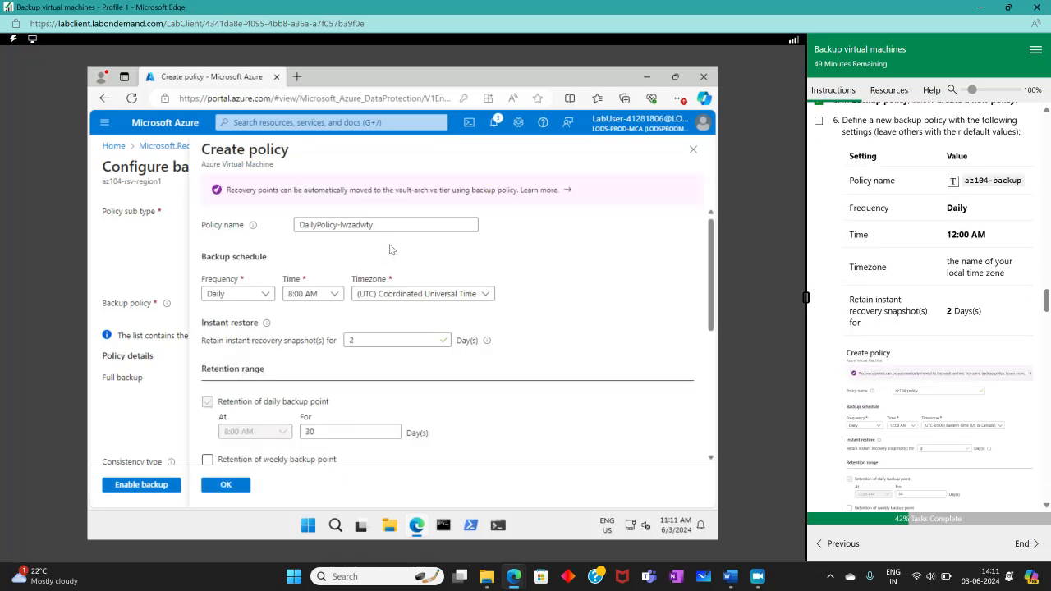
{"action": "left_click", "coordinate": [375, 225]}
{"action": "key", "text": "ctrl+a"}
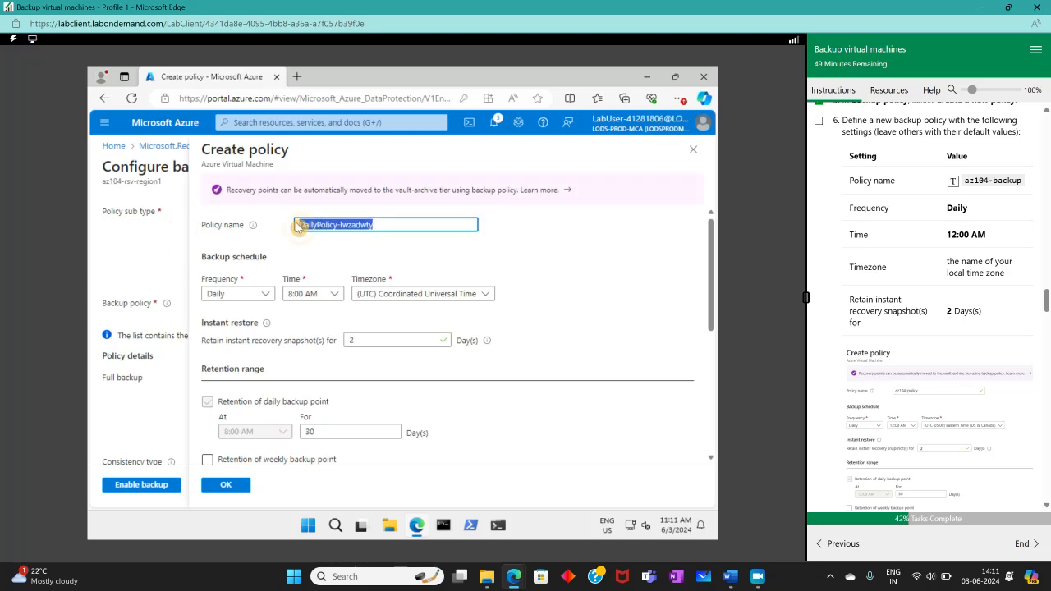
{"action": "left_click", "coordinate": [966, 182]}
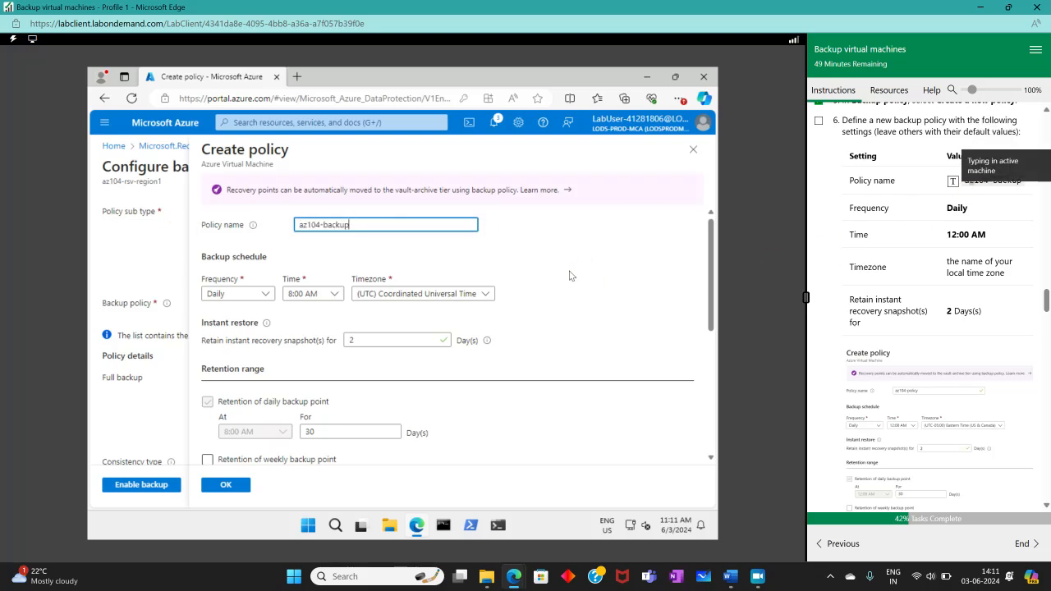
{"action": "left_click", "coordinate": [259, 296]}
{"action": "left_click", "coordinate": [263, 296]}
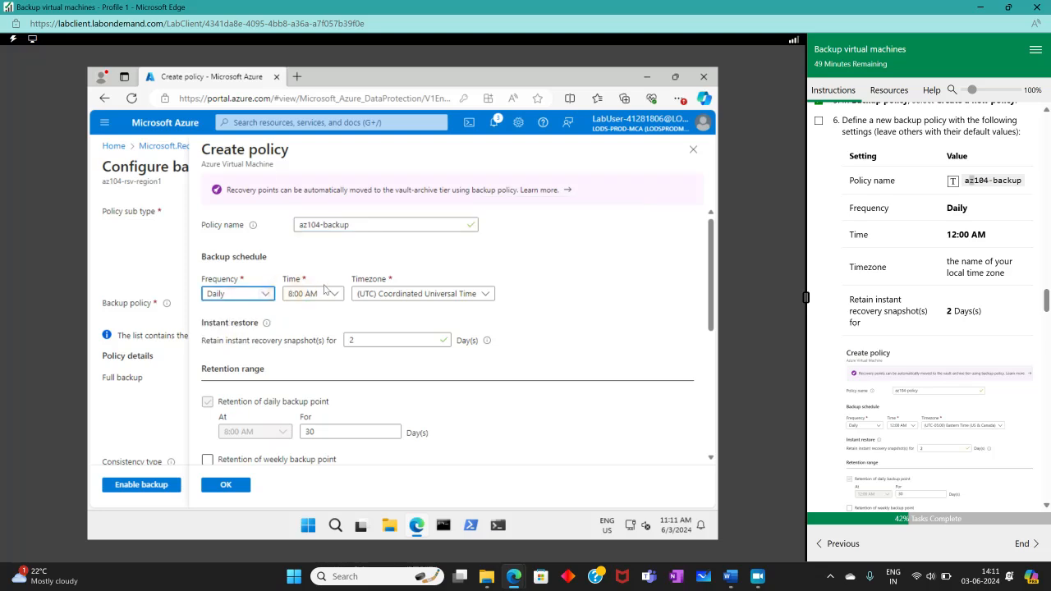
- Schedule it at 12:00 AM Central Time (US & Canada) and create the policy
{"action": "left_click", "coordinate": [332, 293]}
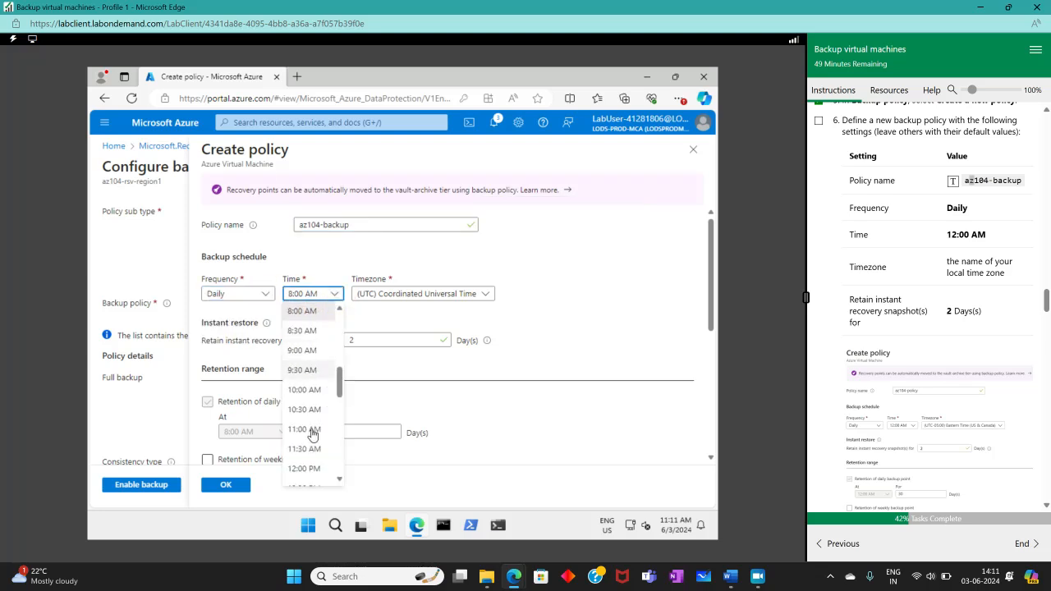
{"action": "scroll", "coordinate": [312, 466], "scroll_direction": "down", "scroll_amount": 6}
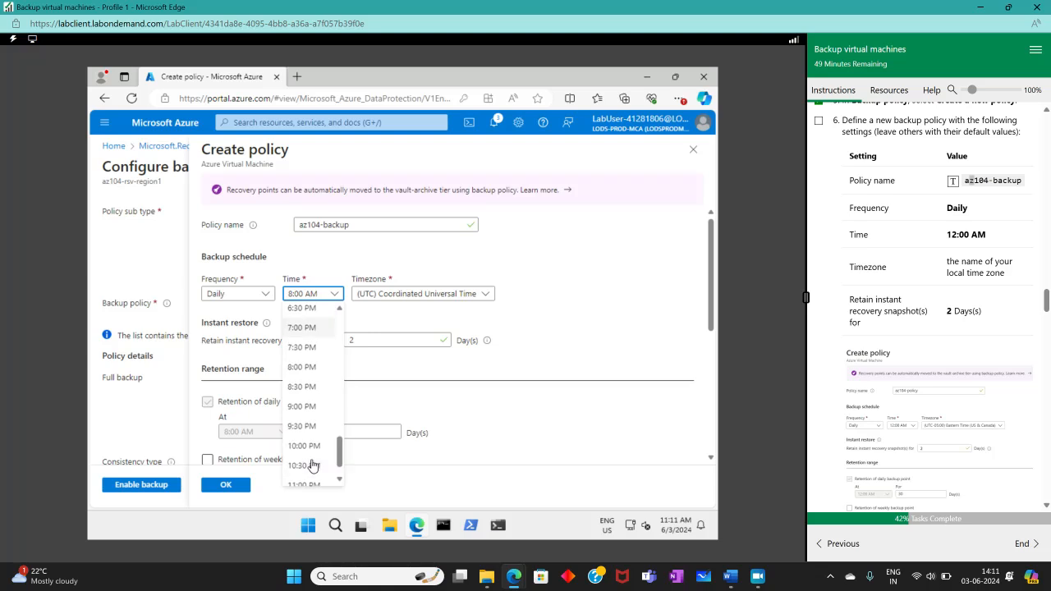
{"action": "scroll", "coordinate": [310, 468], "scroll_direction": "up", "scroll_amount": 10}
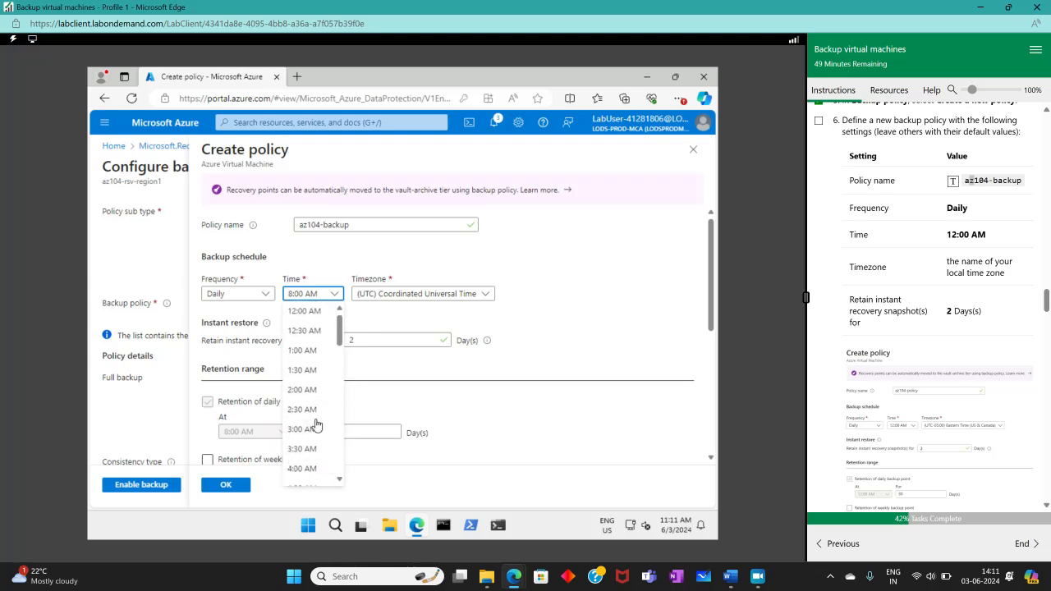
{"action": "left_click", "coordinate": [303, 310]}
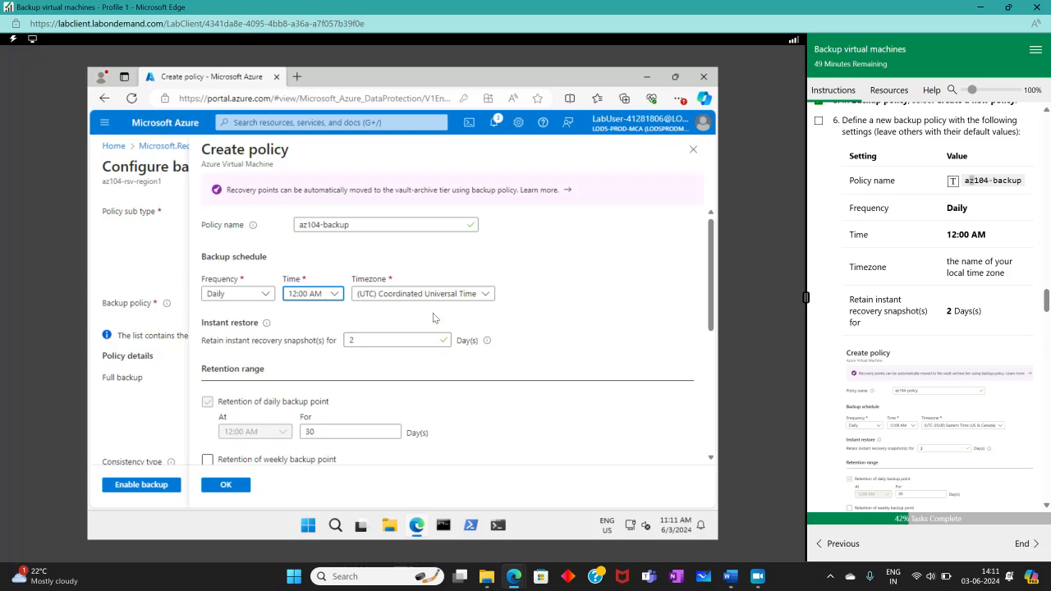
{"action": "left_click", "coordinate": [460, 297]}
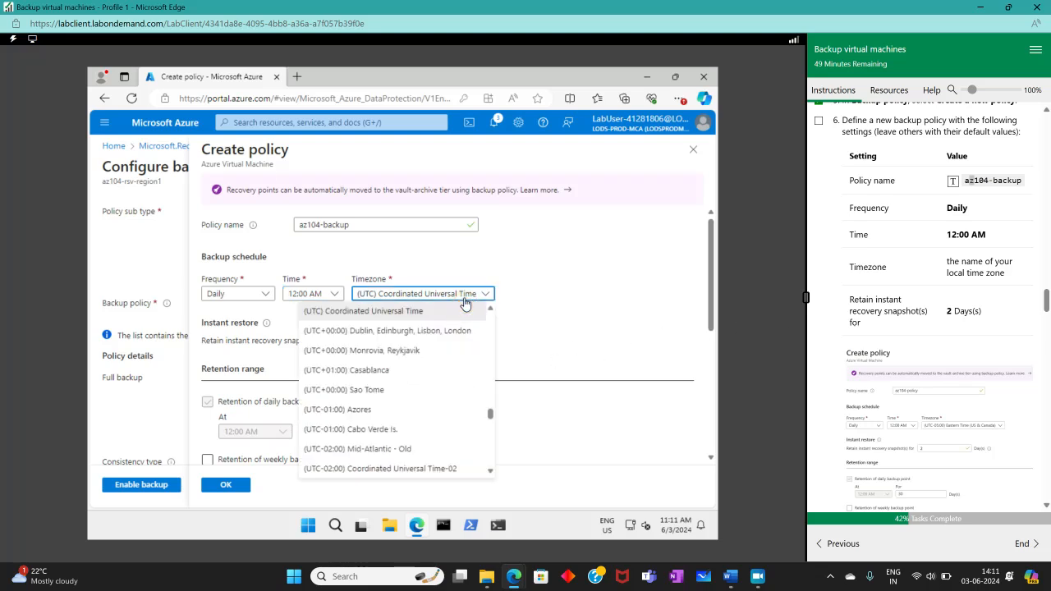
{"action": "scroll", "coordinate": [385, 449], "scroll_direction": "down", "scroll_amount": 5}
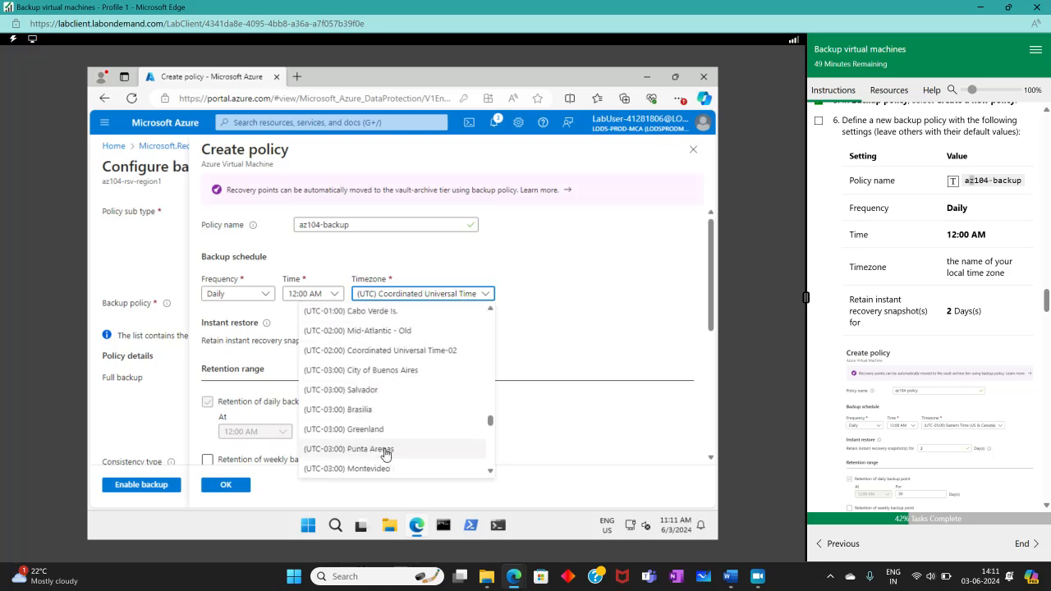
{"action": "scroll", "coordinate": [386, 448], "scroll_direction": "down", "scroll_amount": 2}
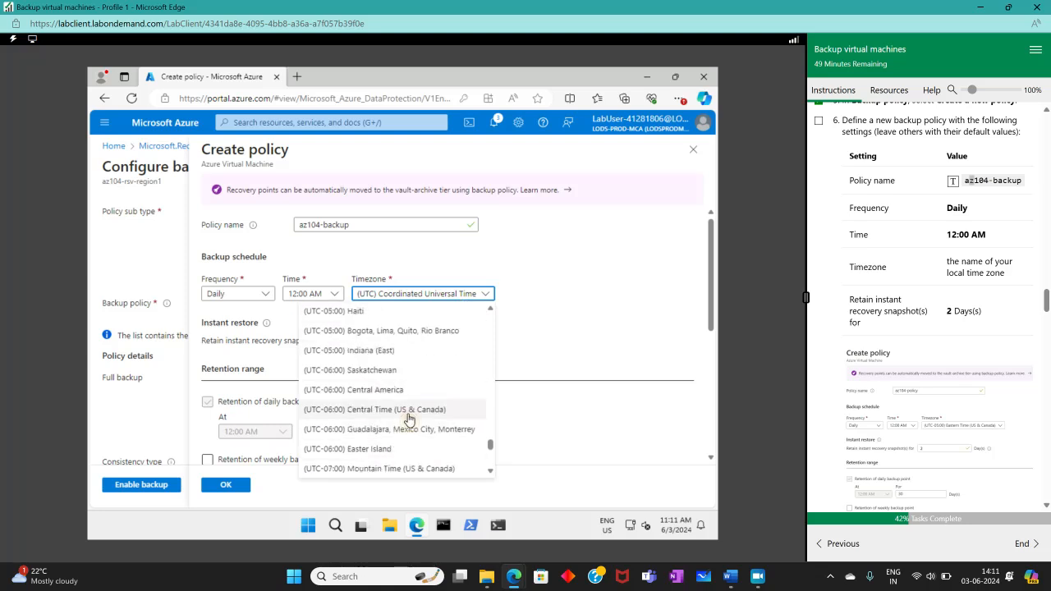
{"action": "left_click", "coordinate": [408, 412]}
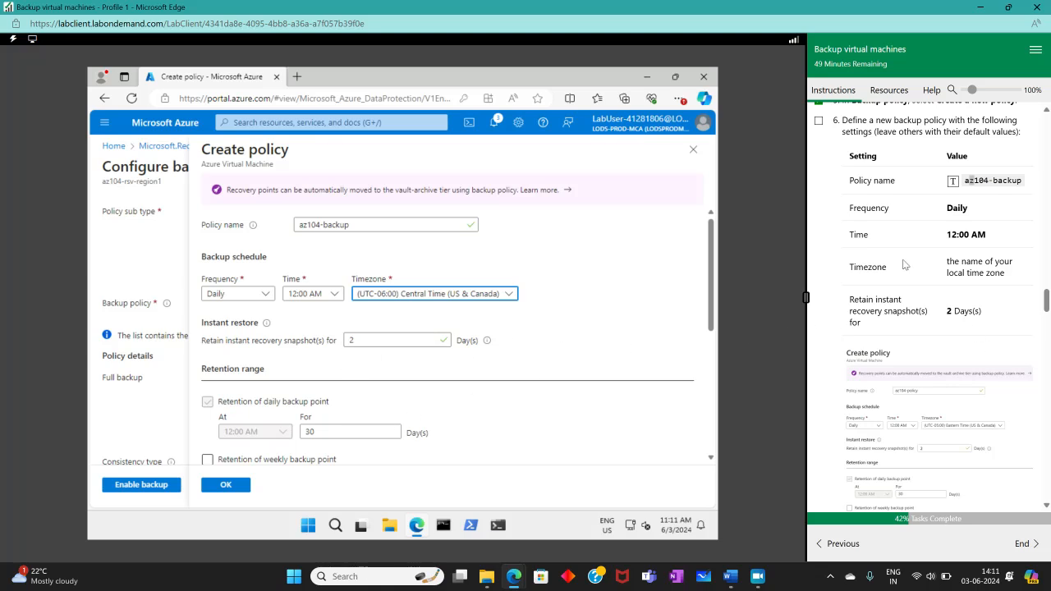
{"action": "left_click", "coordinate": [821, 124]}
{"action": "scroll", "coordinate": [908, 271], "scroll_direction": "down", "scroll_amount": 3}
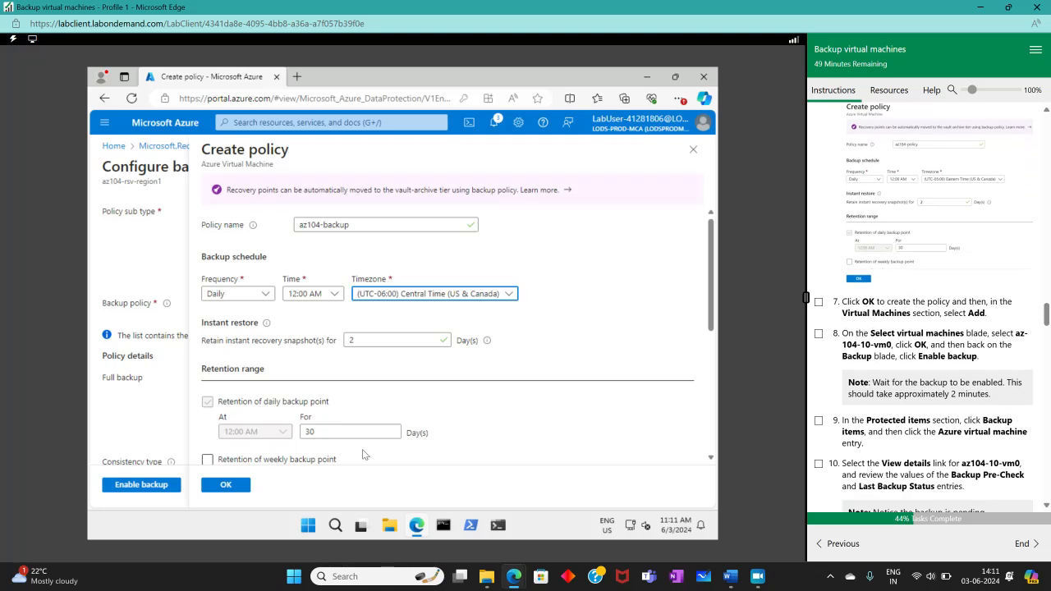
{"action": "left_click", "coordinate": [235, 486]}
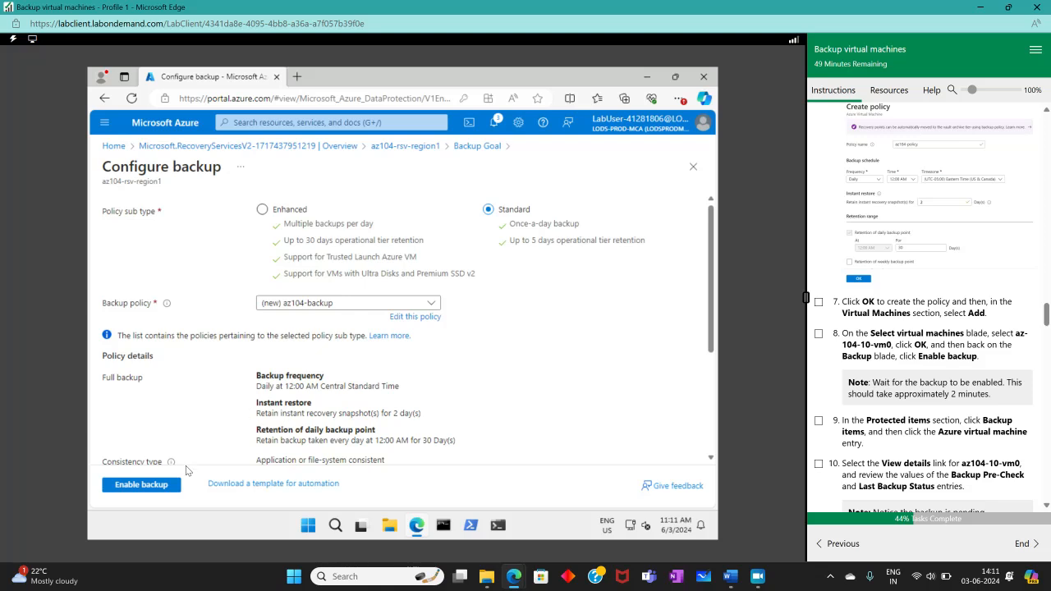
- Add virtual machine az104-10-vm0 under the az104-backup policy and enable its backup
{"action": "scroll", "coordinate": [241, 421], "scroll_direction": "down", "scroll_amount": 3}
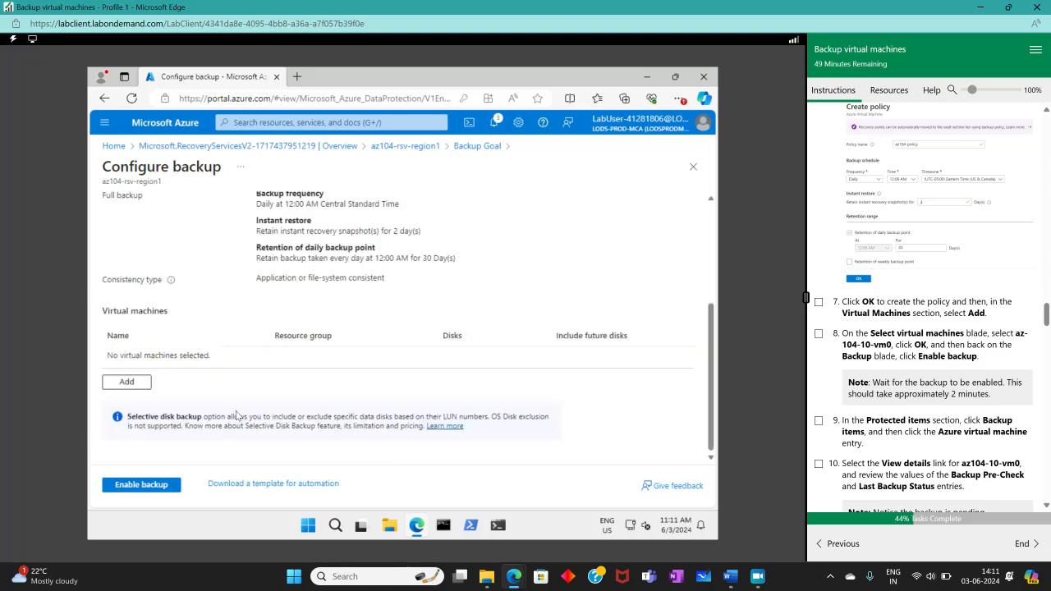
{"action": "scroll", "coordinate": [237, 416], "scroll_direction": "up", "scroll_amount": 3}
{"action": "scroll", "coordinate": [236, 415], "scroll_direction": "down", "scroll_amount": 3}
{"action": "left_click", "coordinate": [123, 383]}
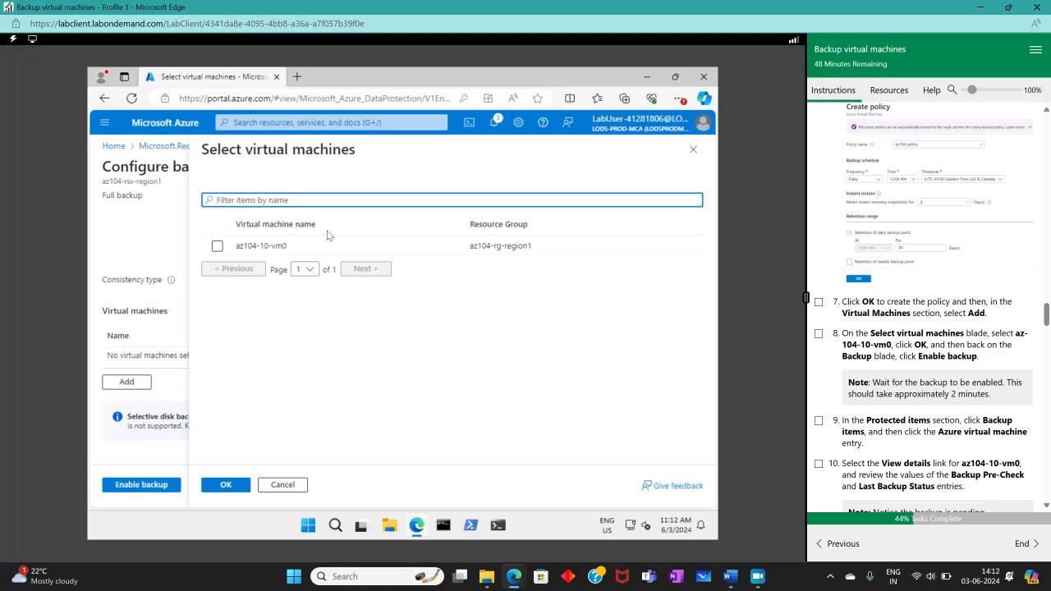
{"action": "left_click", "coordinate": [218, 251]}
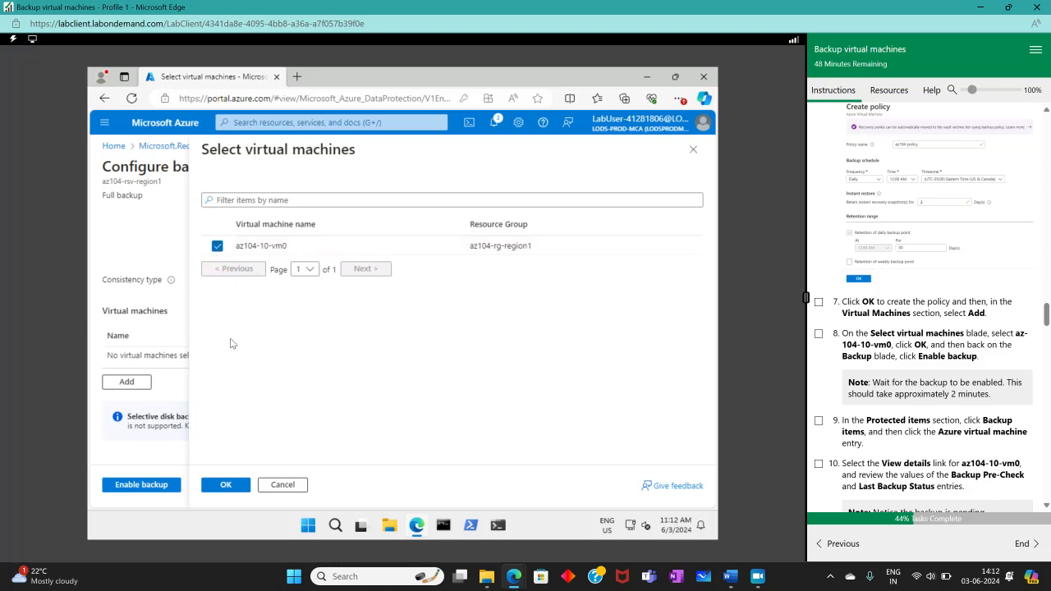
{"action": "left_click", "coordinate": [225, 486]}
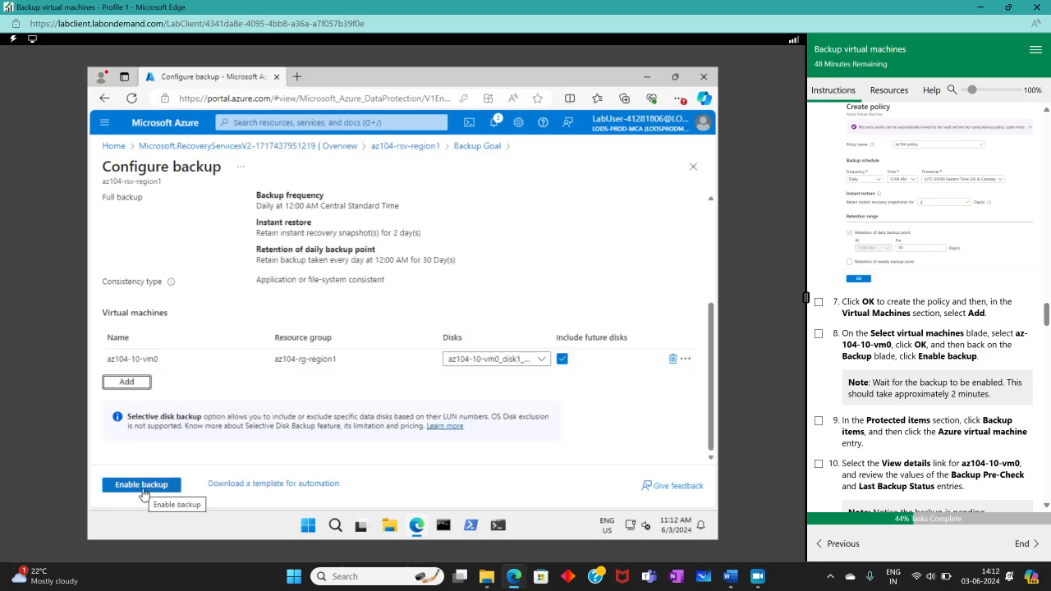
{"action": "left_click", "coordinate": [140, 487]}
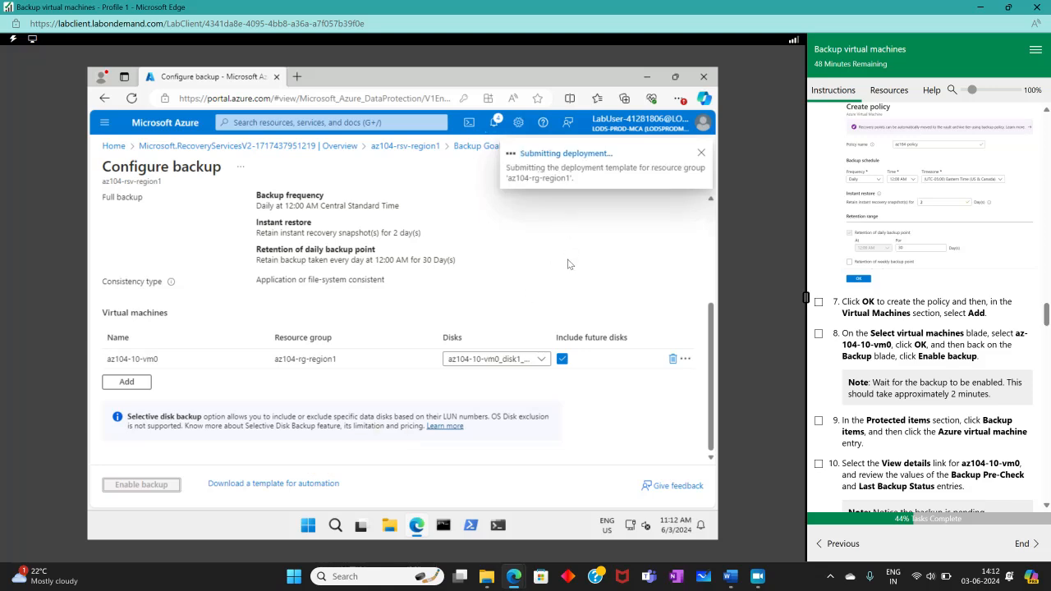
- After the ConfigureProtection deployment completes, tick lab steps 7–8 and open az104-rsv-region1
{"action": "left_click", "coordinate": [755, 585]}
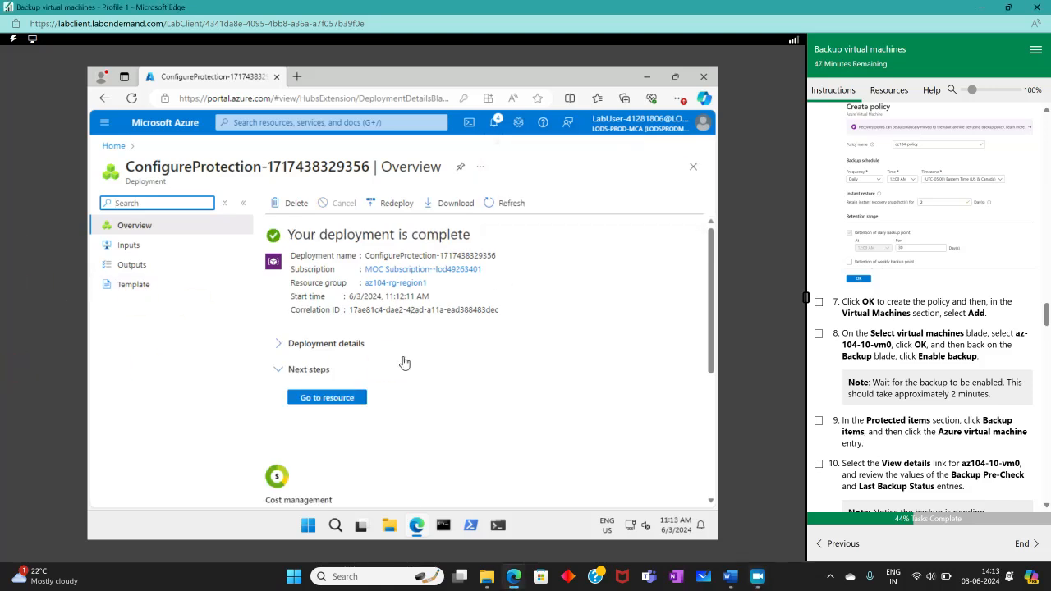
{"action": "left_click", "coordinate": [817, 302]}
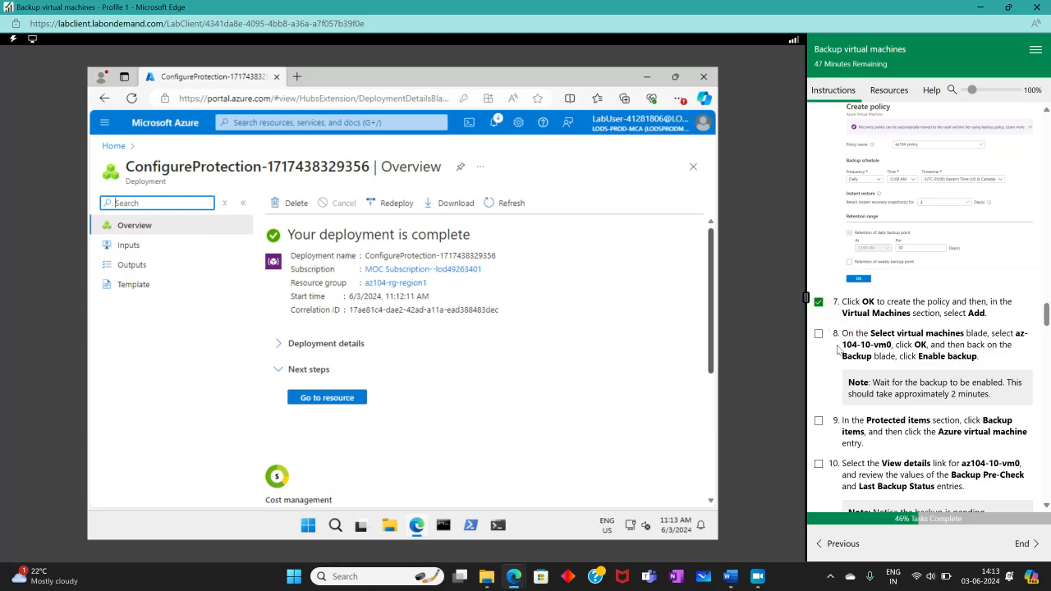
{"action": "left_click", "coordinate": [817, 334]}
{"action": "scroll", "coordinate": [860, 380], "scroll_direction": "down", "scroll_amount": 3}
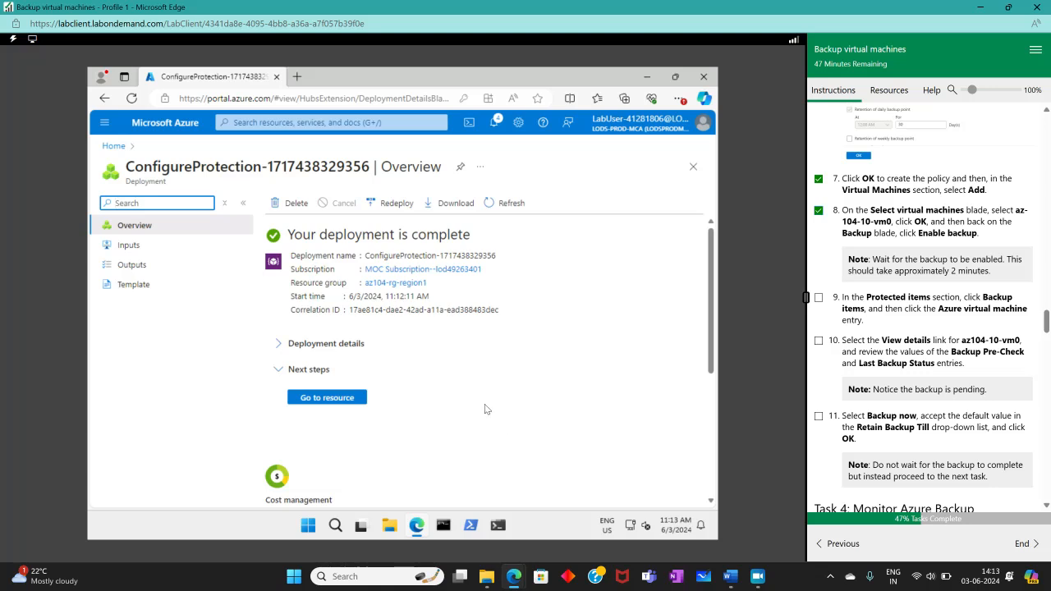
{"action": "left_click", "coordinate": [327, 397]}
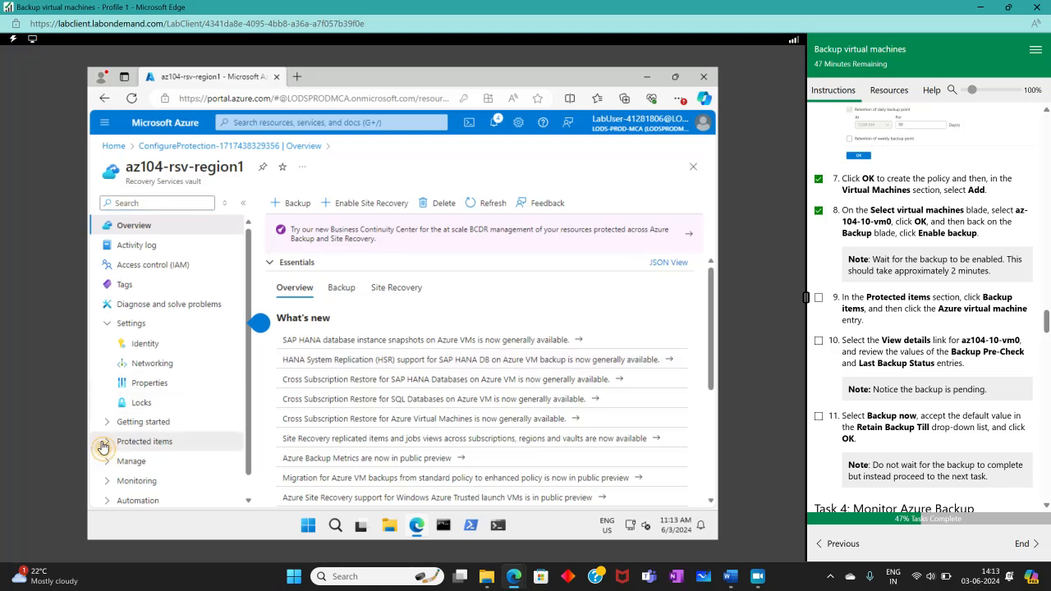
- Open az104-10-vm0's Azure Virtual Machine backup item details from the vault's Backup items list
{"action": "left_click", "coordinate": [168, 441]}
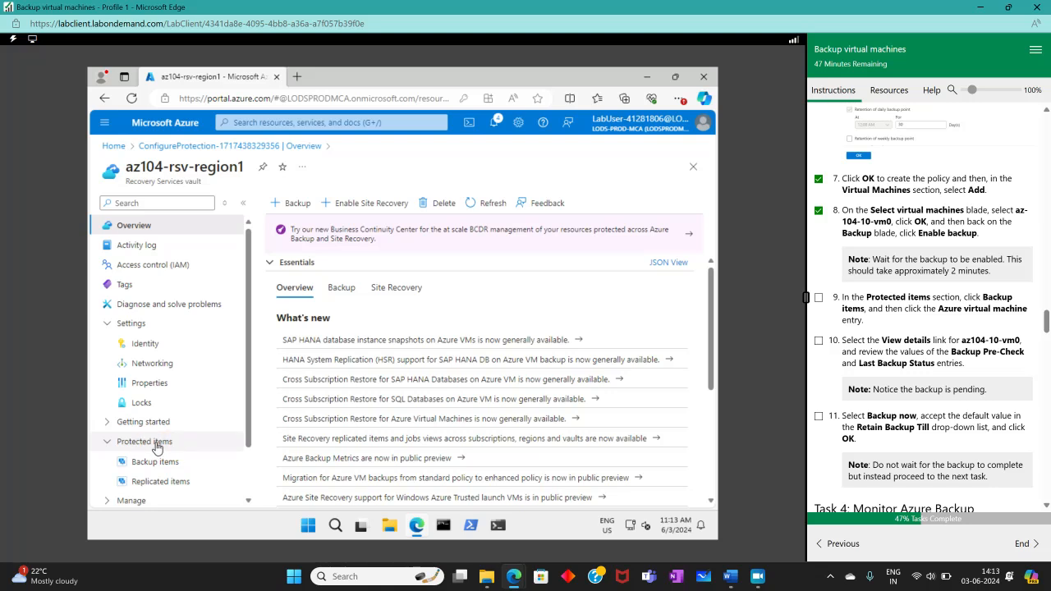
{"action": "scroll", "coordinate": [152, 448], "scroll_direction": "down", "scroll_amount": 1}
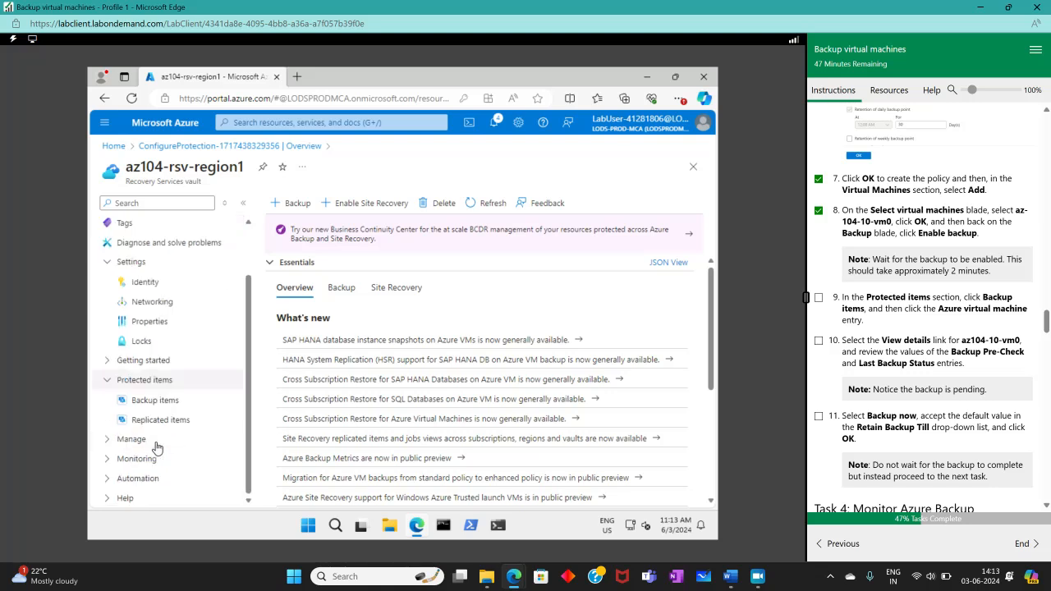
{"action": "left_click", "coordinate": [140, 401]}
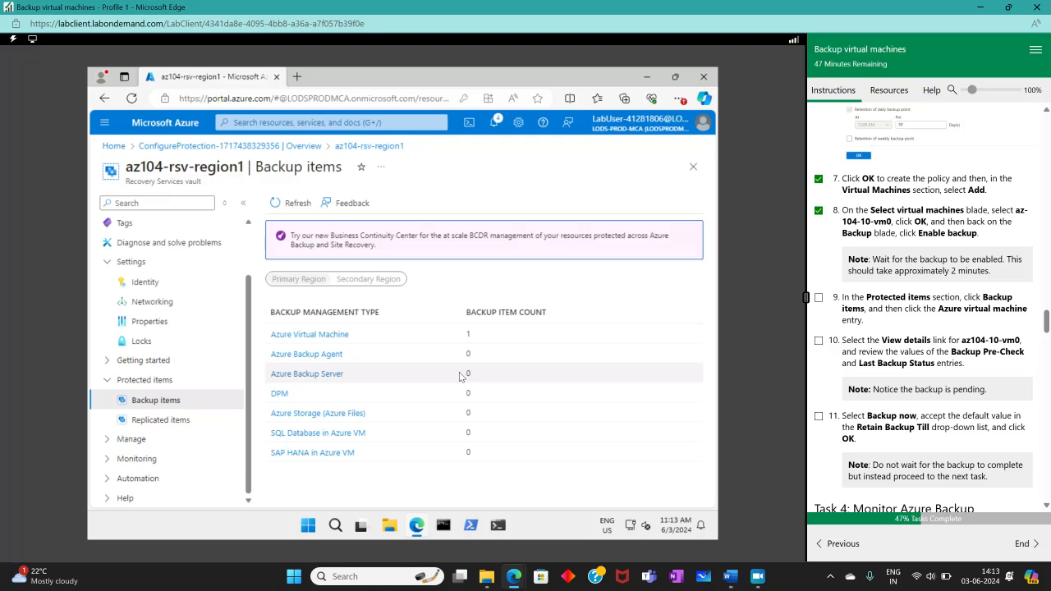
{"action": "left_click", "coordinate": [319, 337]}
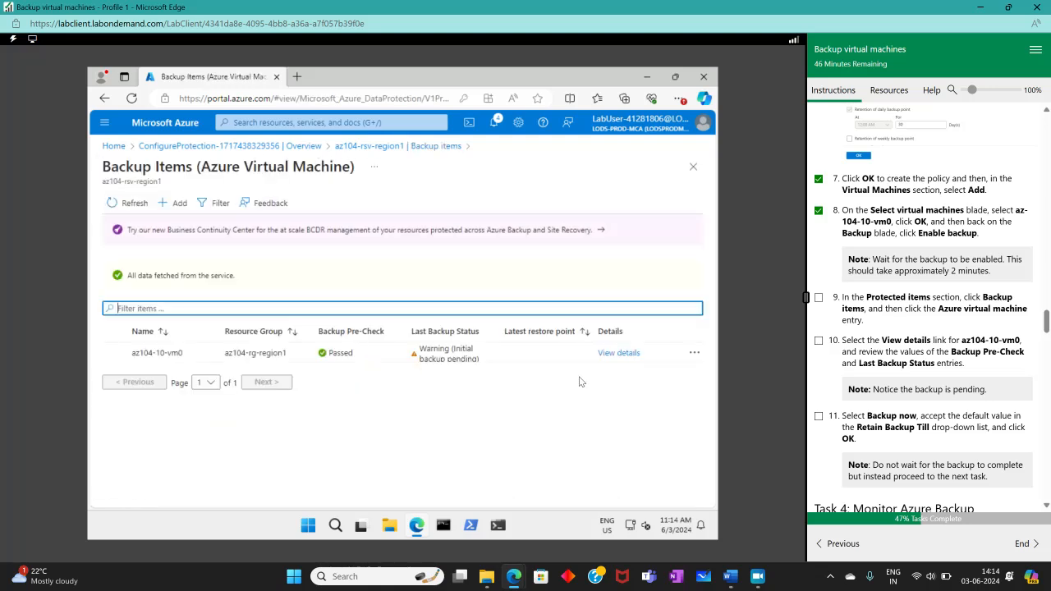
{"action": "left_click", "coordinate": [818, 298]}
{"action": "left_click", "coordinate": [611, 354]}
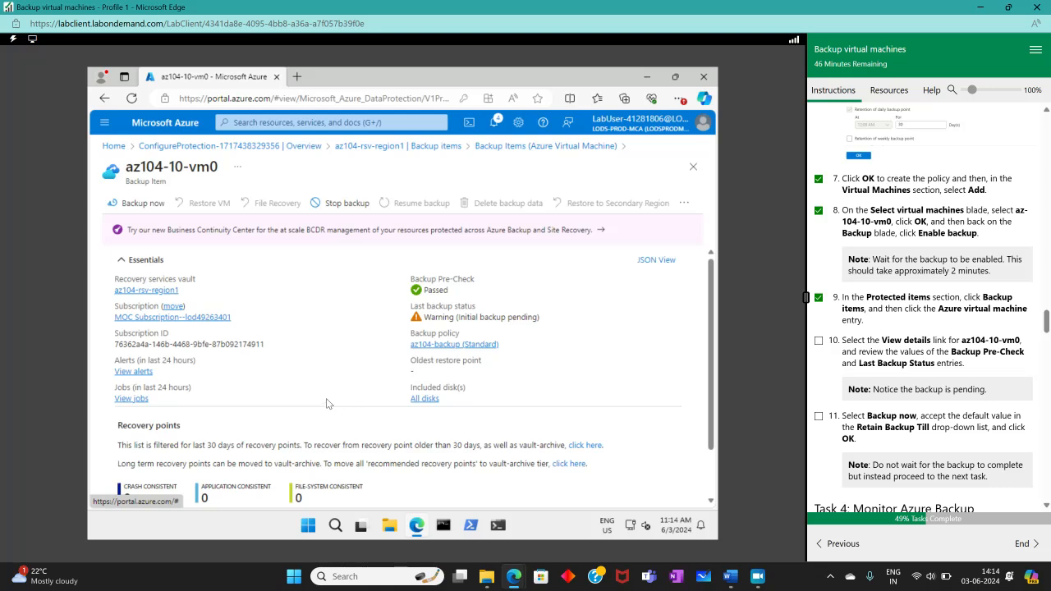
{"action": "scroll", "coordinate": [316, 400], "scroll_direction": "down", "scroll_amount": 1}
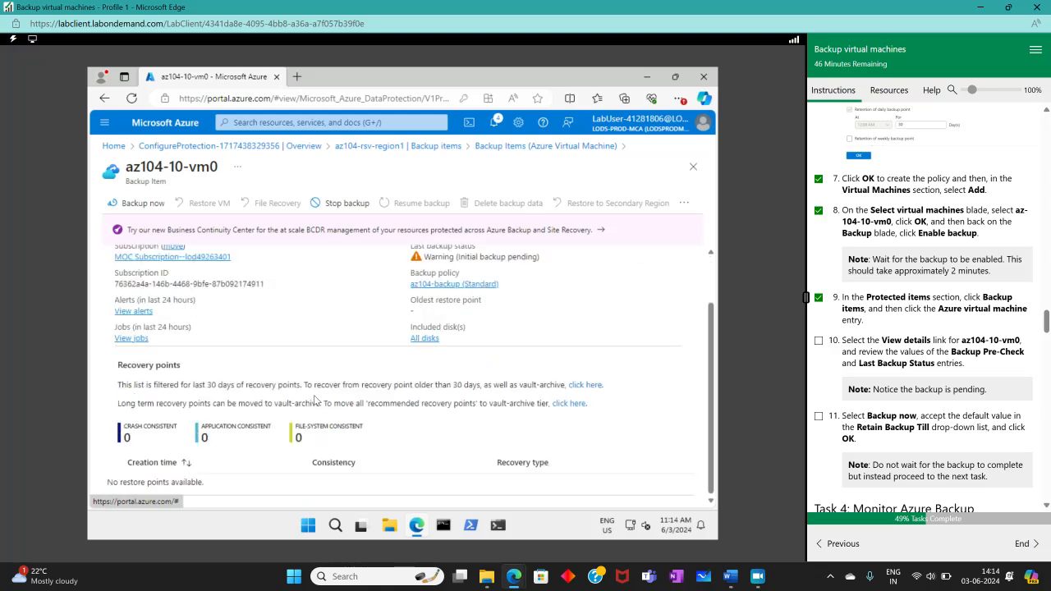
{"action": "scroll", "coordinate": [316, 400], "scroll_direction": "up", "scroll_amount": 1}
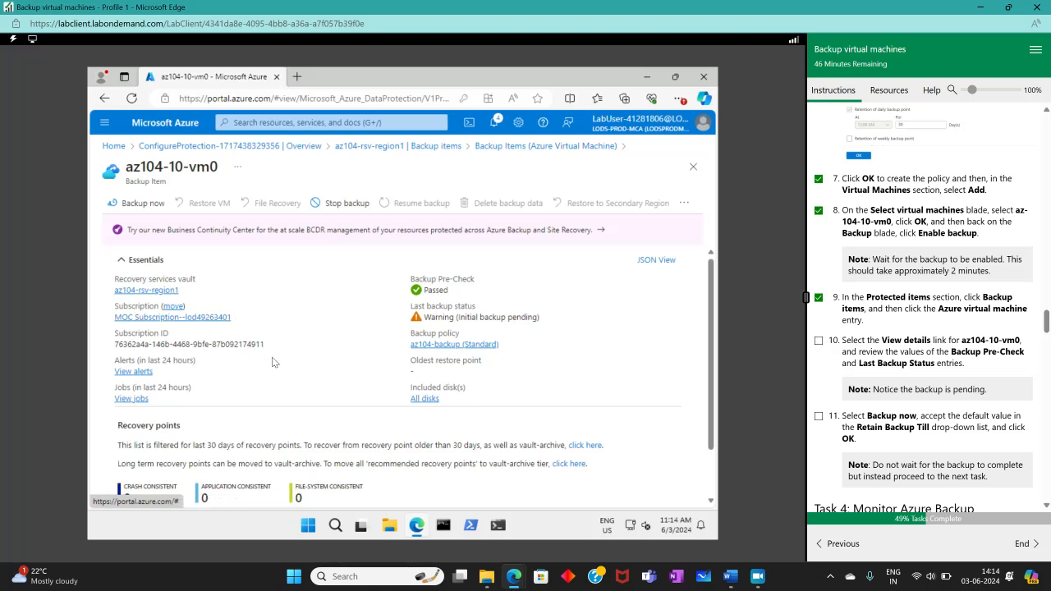
{"action": "scroll", "coordinate": [274, 362], "scroll_direction": "down", "scroll_amount": 1}
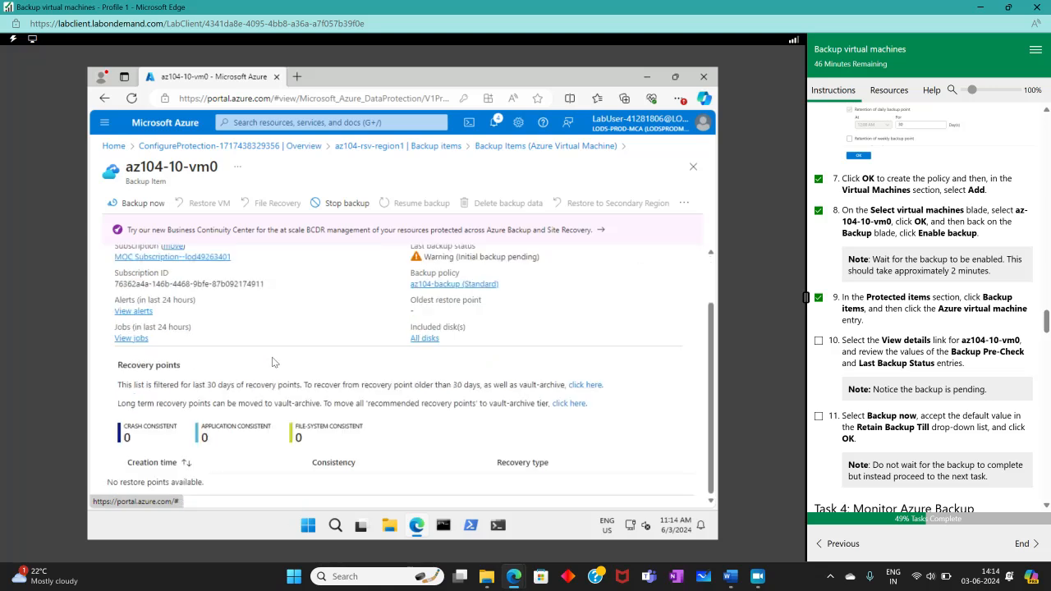
{"action": "scroll", "coordinate": [273, 357], "scroll_direction": "up", "scroll_amount": 1}
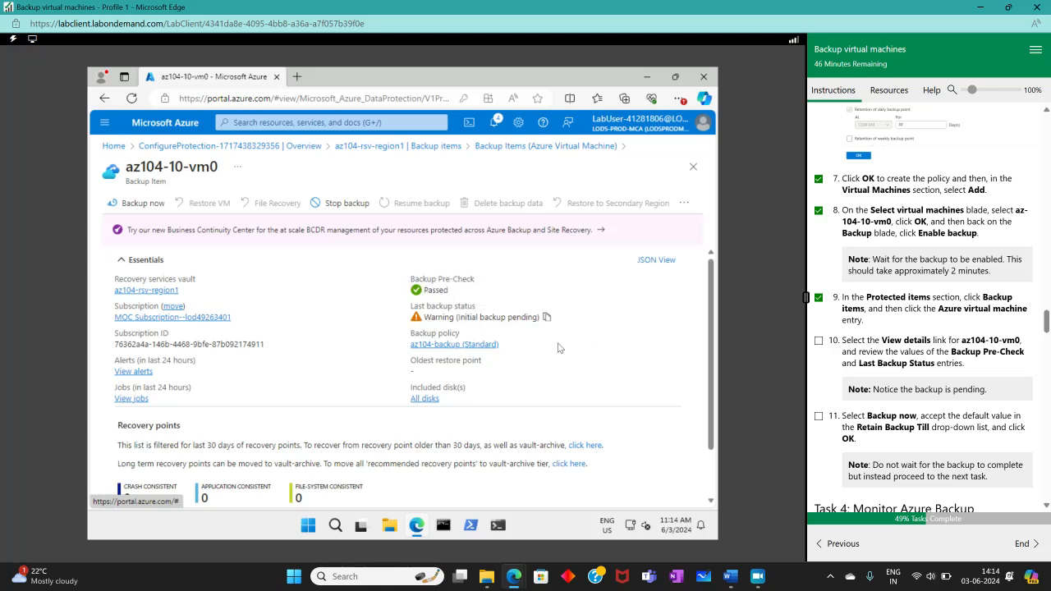
{"action": "left_click", "coordinate": [818, 342]}
{"action": "scroll", "coordinate": [874, 387], "scroll_direction": "down", "scroll_amount": 3}
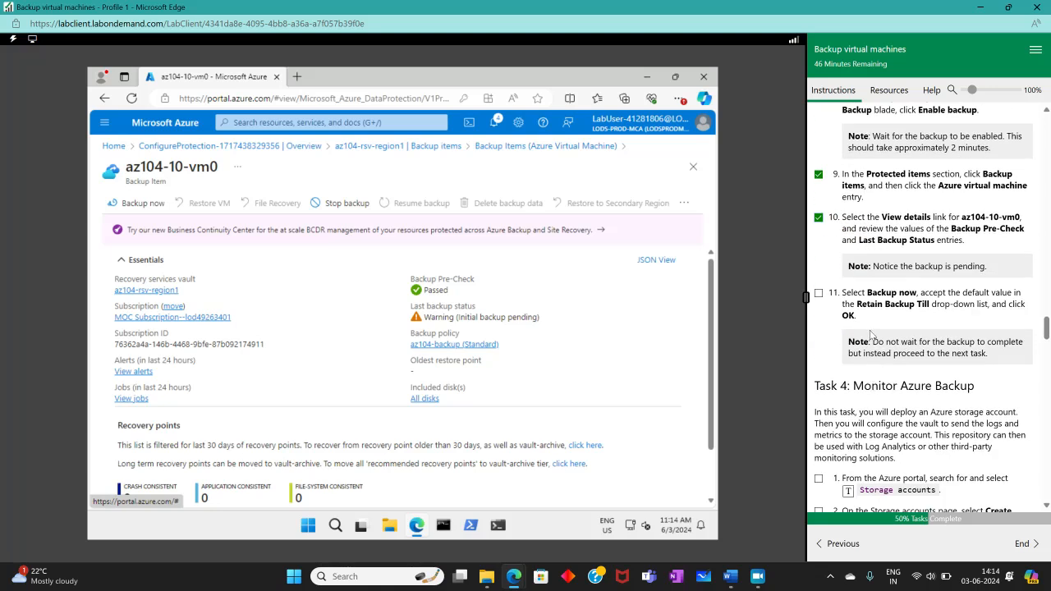
- Trigger an on-demand backup of az104-10-vm0 and check off lab step 11
{"action": "left_click", "coordinate": [131, 203]}
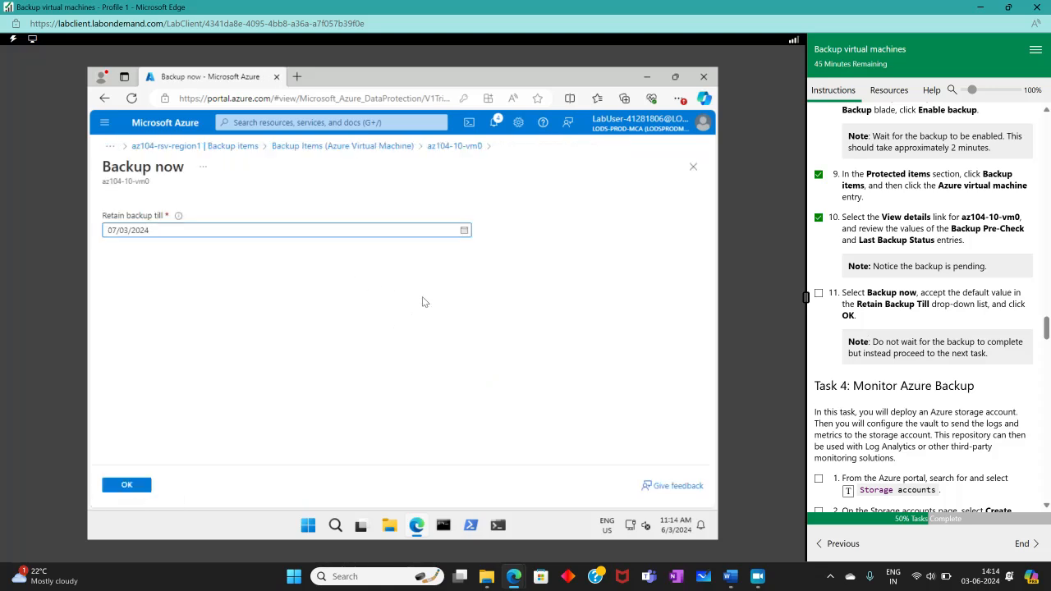
{"action": "left_click", "coordinate": [133, 488]}
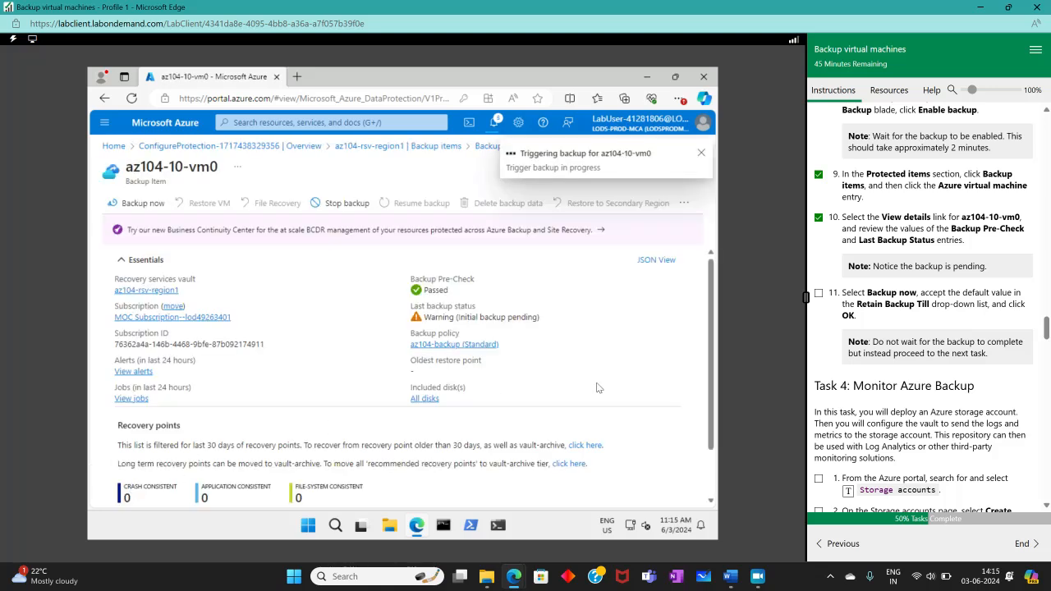
{"action": "left_click", "coordinate": [825, 304]}
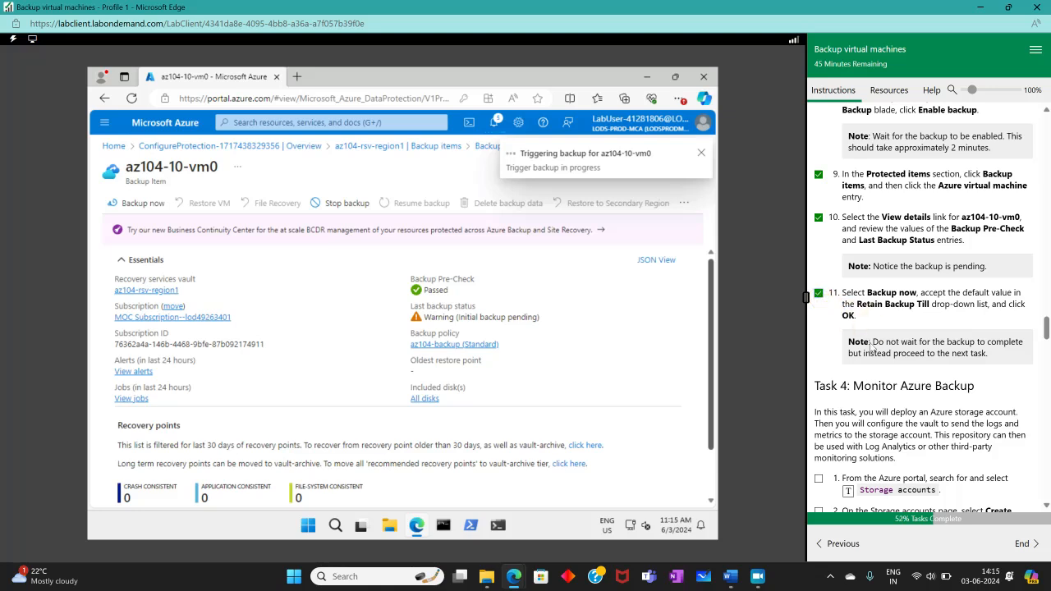
{"action": "scroll", "coordinate": [866, 400], "scroll_direction": "down", "scroll_amount": 5}
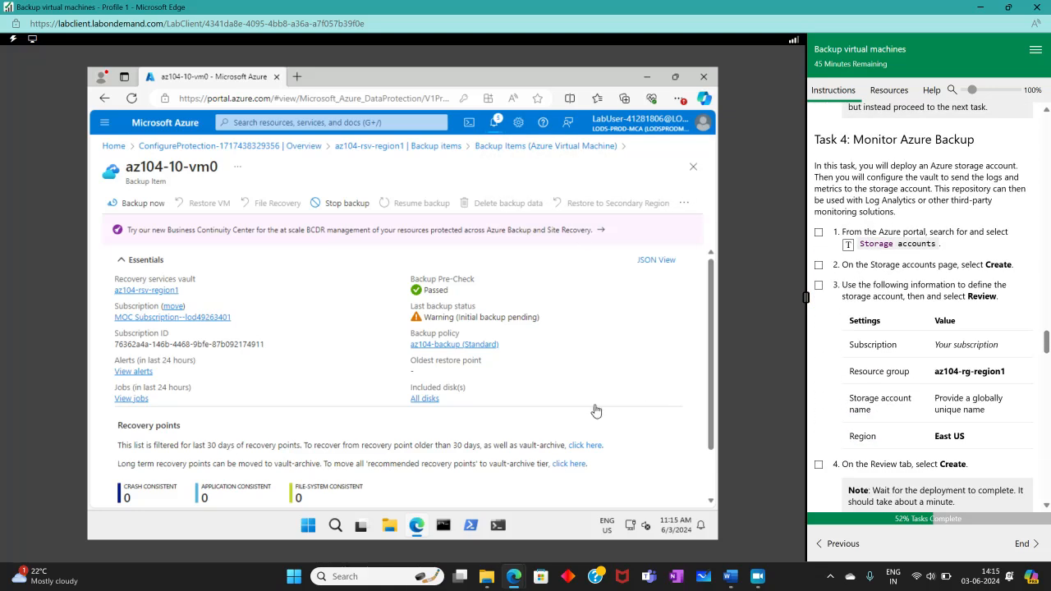
{"action": "scroll", "coordinate": [1041, 348], "scroll_direction": "up", "scroll_amount": 3}
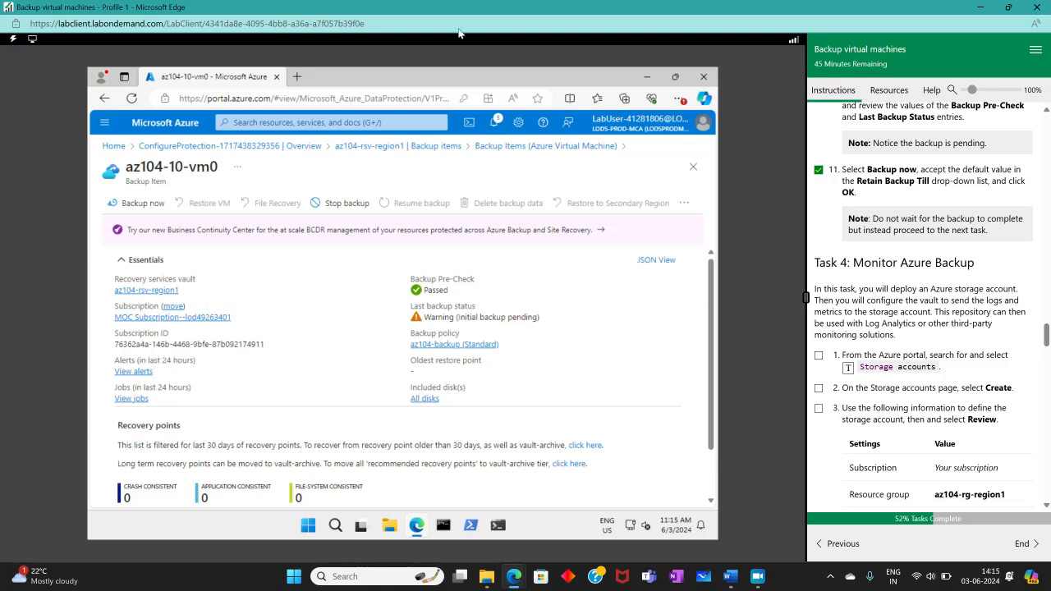
- Search for and open the Storage accounts page, checking off that lab step
{"action": "left_click", "coordinate": [255, 123]}
{"action": "left_click", "coordinate": [858, 368]}
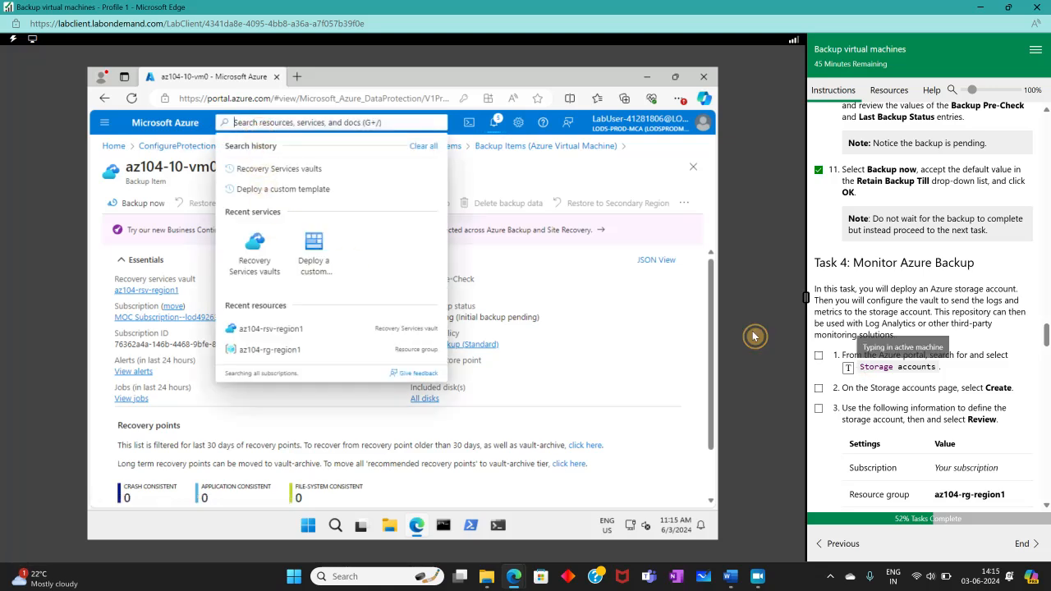
{"action": "left_click", "coordinate": [263, 203]}
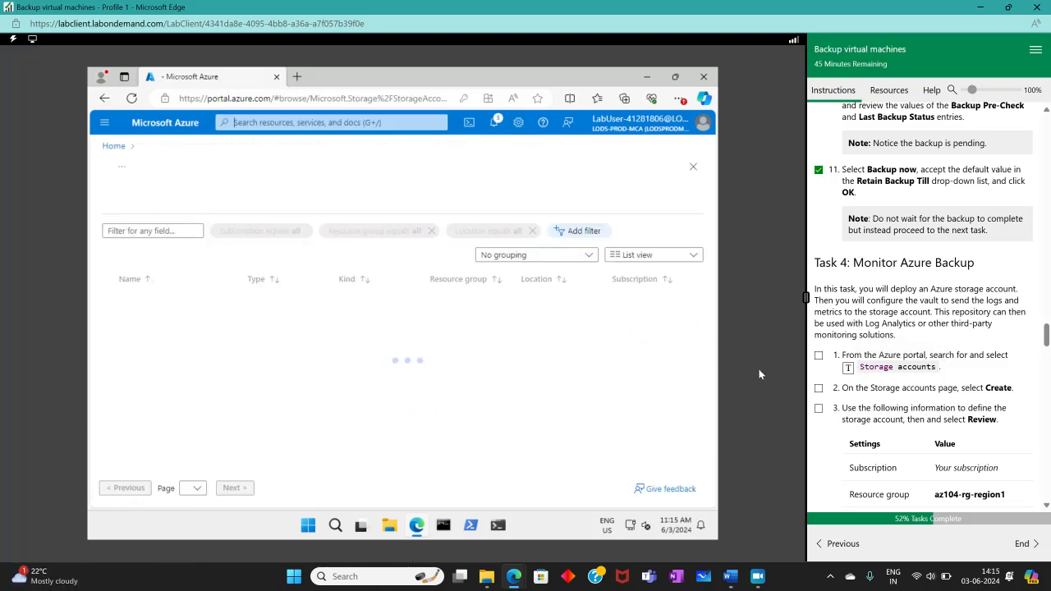
{"action": "left_click", "coordinate": [819, 359]}
{"action": "scroll", "coordinate": [920, 353], "scroll_direction": "down", "scroll_amount": 2}
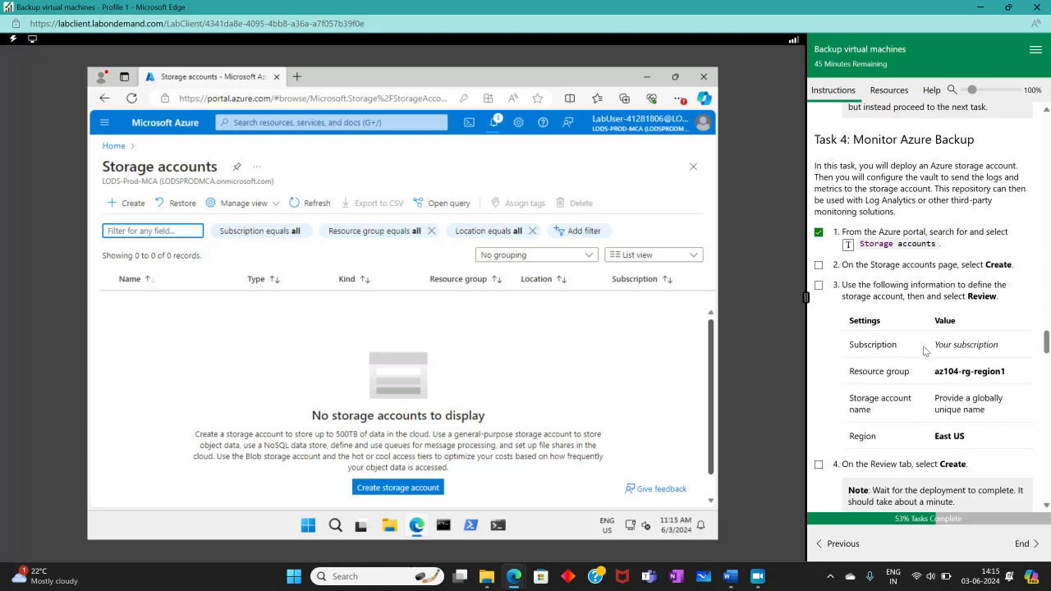
- Create storage account 'sentinelanmolte' in az104-rg-region1, East US, and deploy it
{"action": "left_click", "coordinate": [124, 203]}
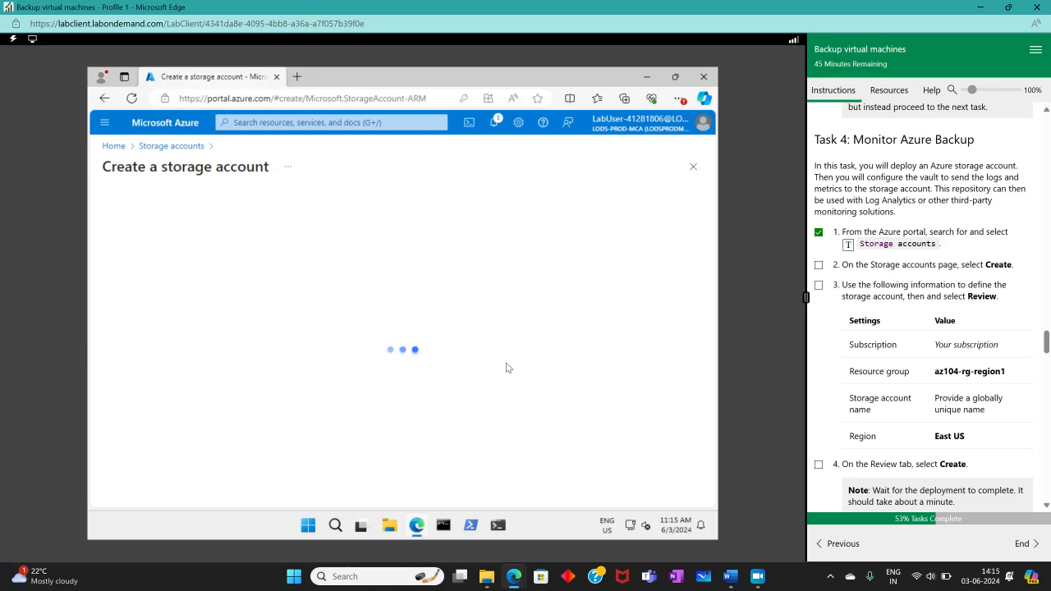
{"action": "scroll", "coordinate": [462, 372], "scroll_direction": "down", "scroll_amount": 2}
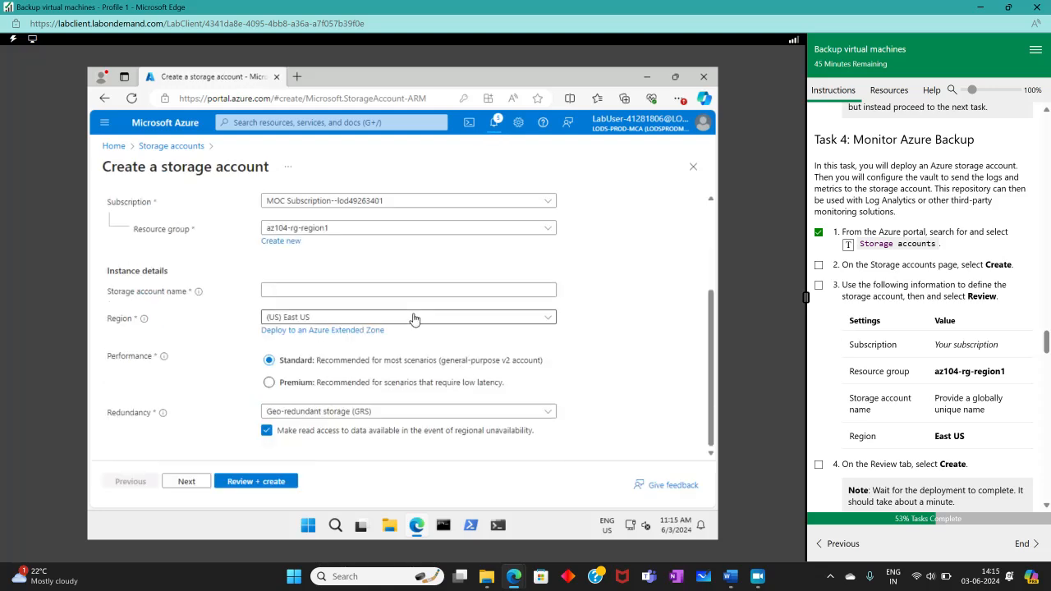
{"action": "left_click", "coordinate": [372, 288]}
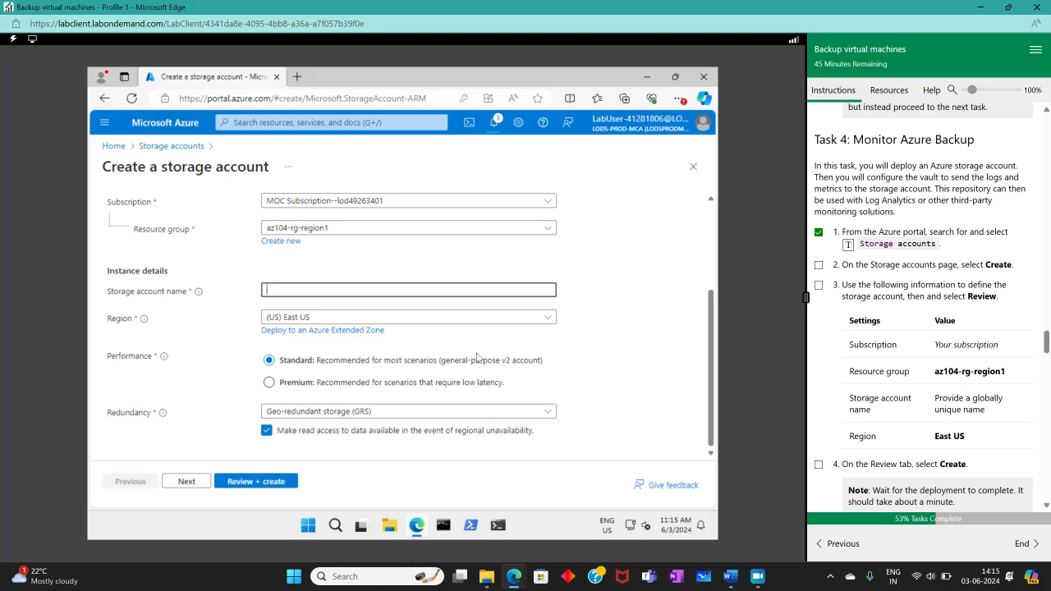
{"action": "type", "text": "sentinel"}
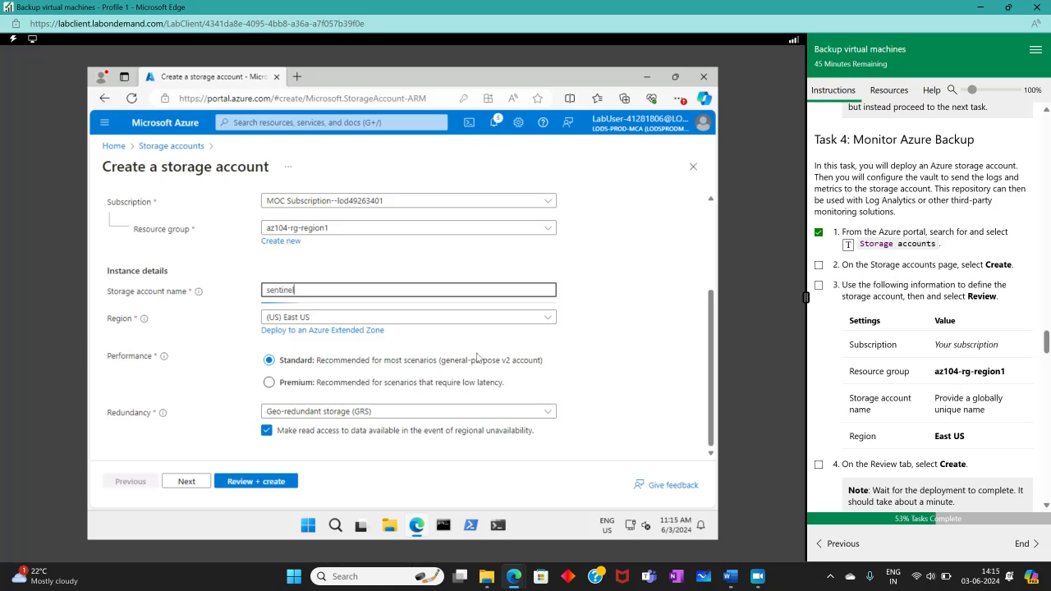
{"action": "type", "text": "anmoltech"}
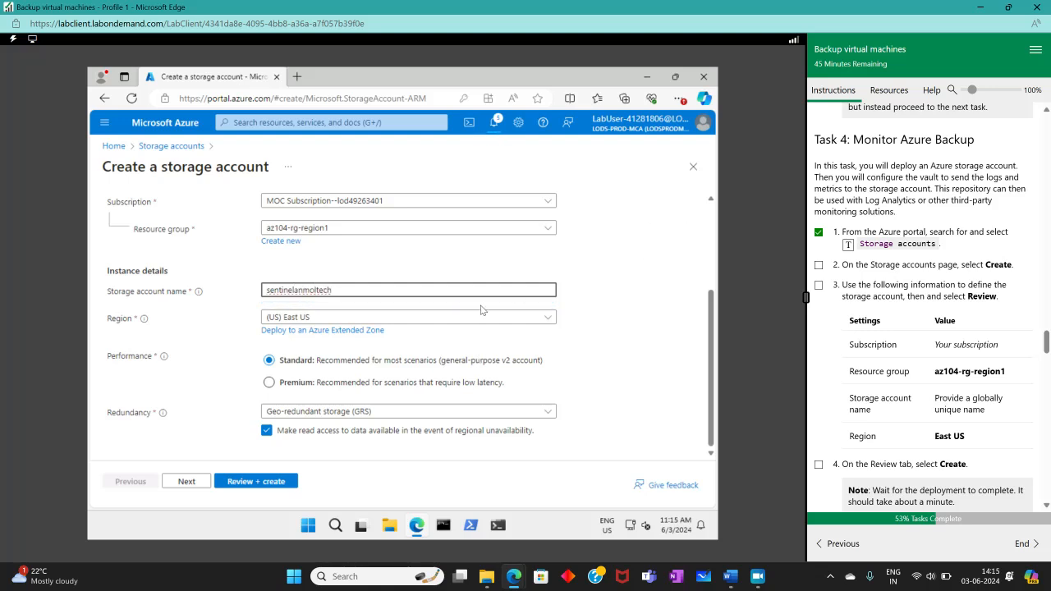
{"action": "scroll", "coordinate": [911, 361], "scroll_direction": "down", "scroll_amount": 3}
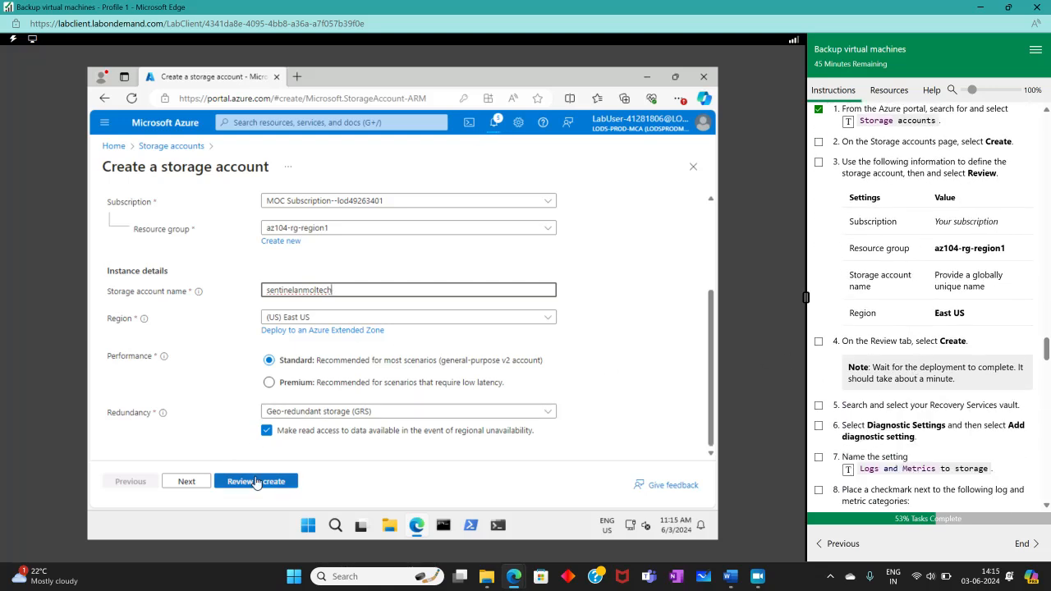
{"action": "left_click", "coordinate": [255, 482]}
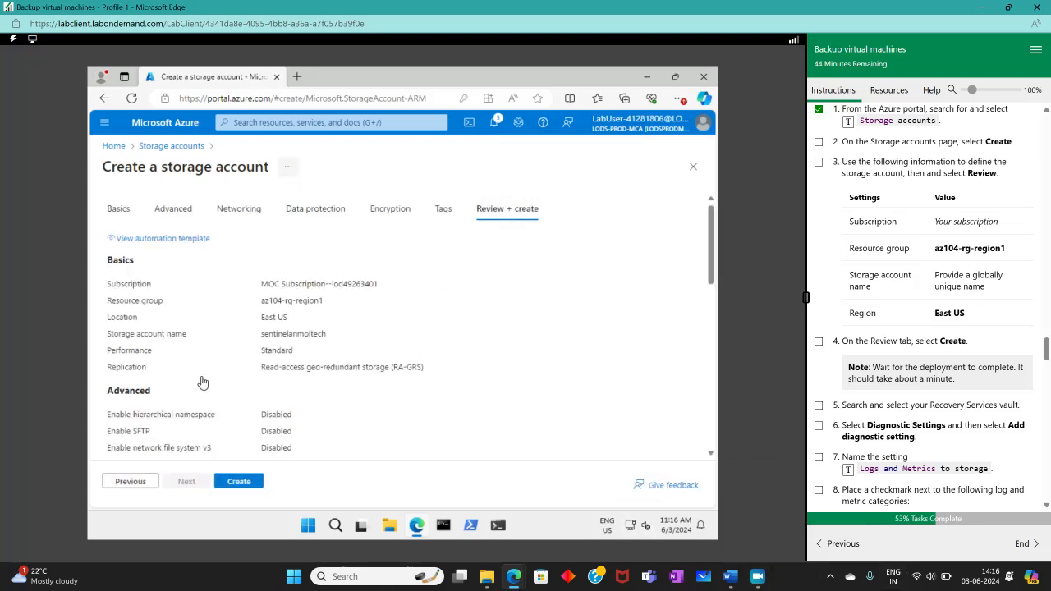
{"action": "left_click", "coordinate": [239, 481]}
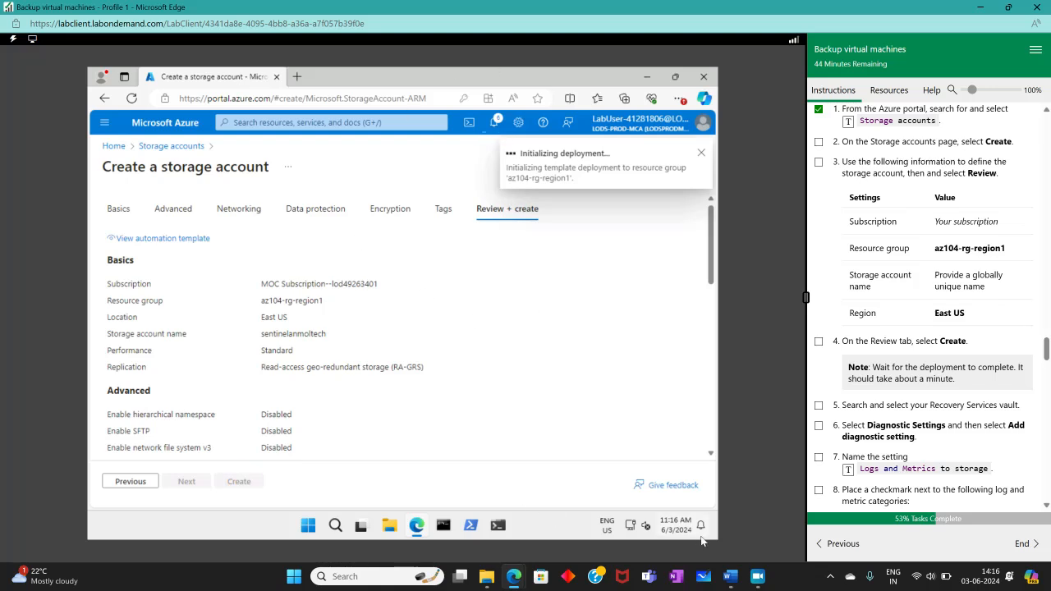
{"action": "left_click", "coordinate": [750, 581]}
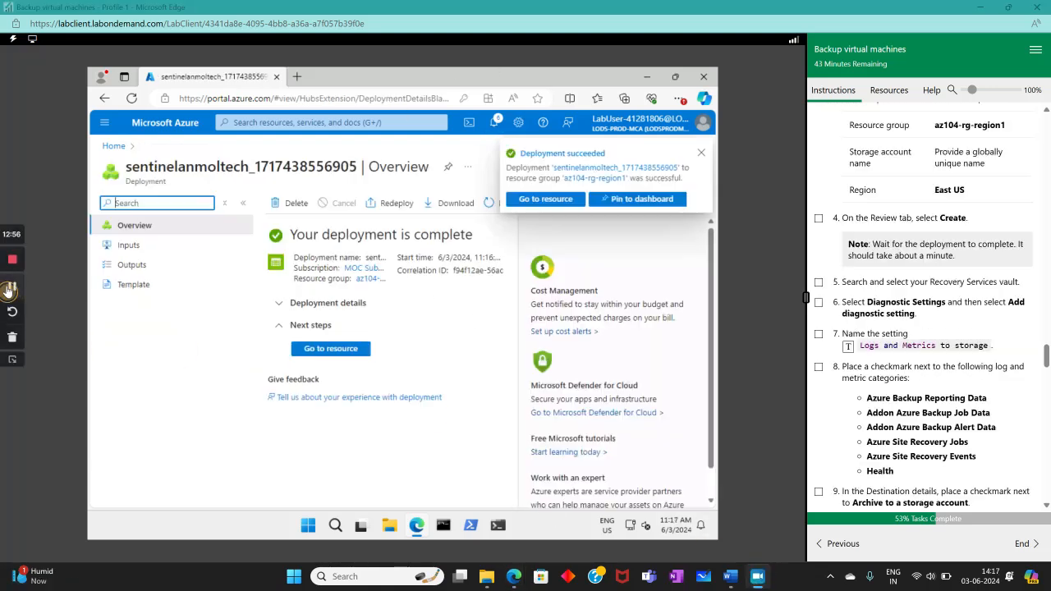
- Confirm the storage account deployment succeeded and check off lab step 4
{"action": "left_click", "coordinate": [9, 335]}
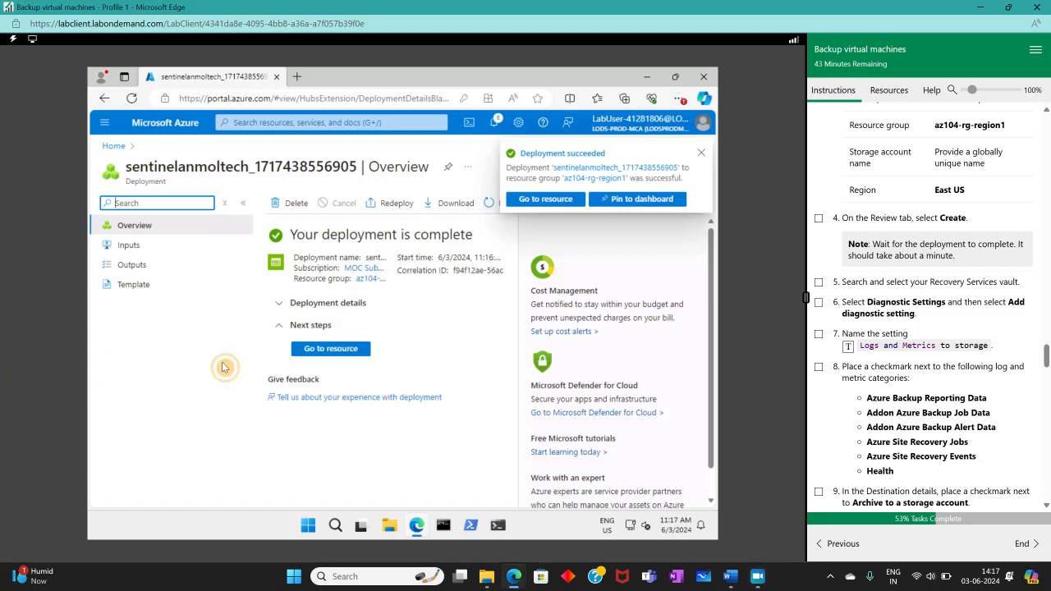
{"action": "left_click", "coordinate": [819, 219]}
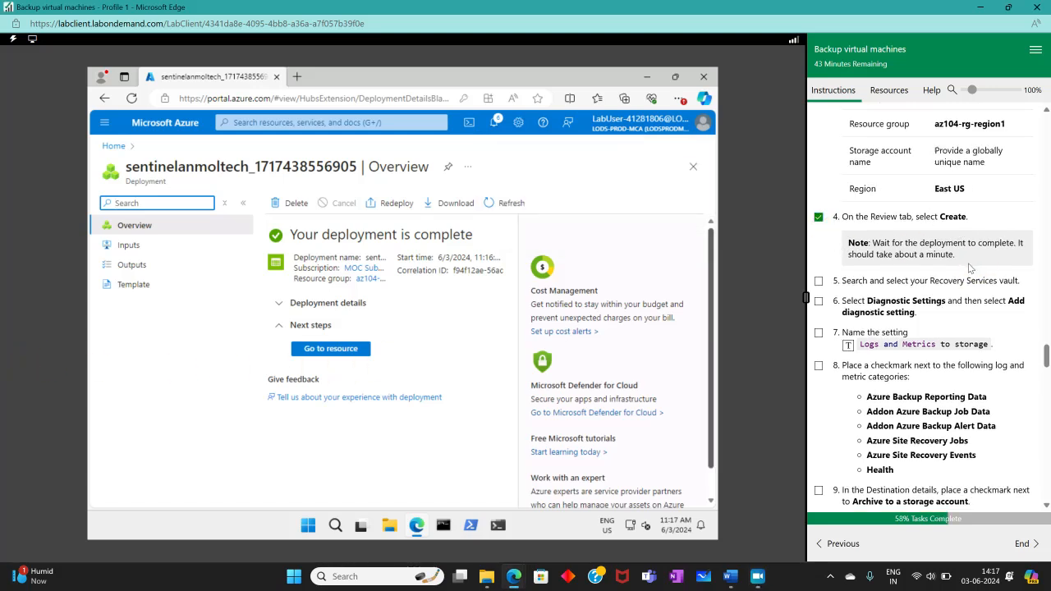
{"action": "scroll", "coordinate": [971, 268], "scroll_direction": "down", "scroll_amount": 1}
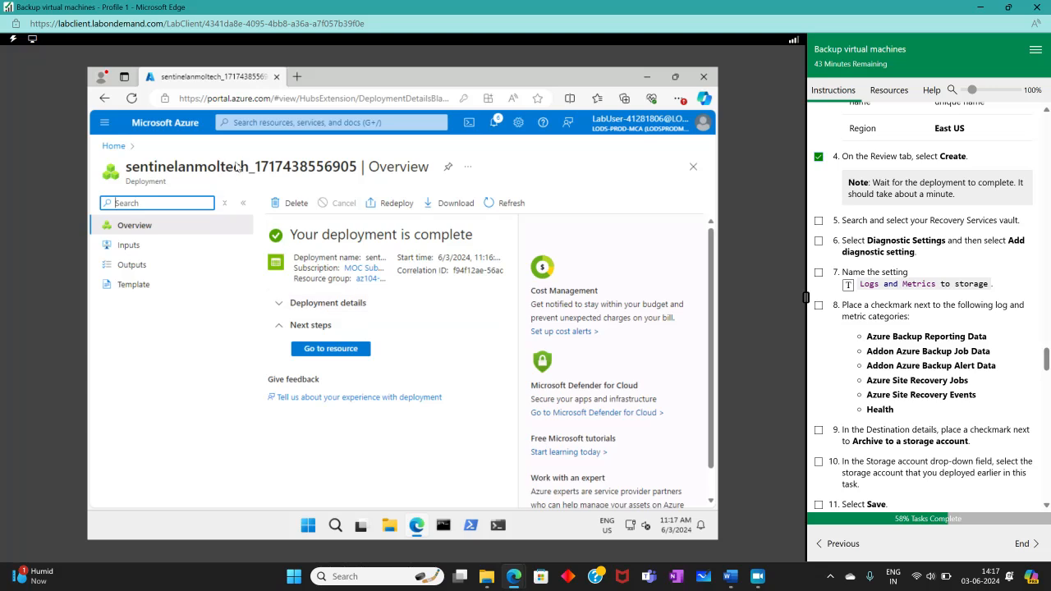
- Find Recovery Services vaults through portal search and open az104-rsv-region1
{"action": "left_click", "coordinate": [283, 122]}
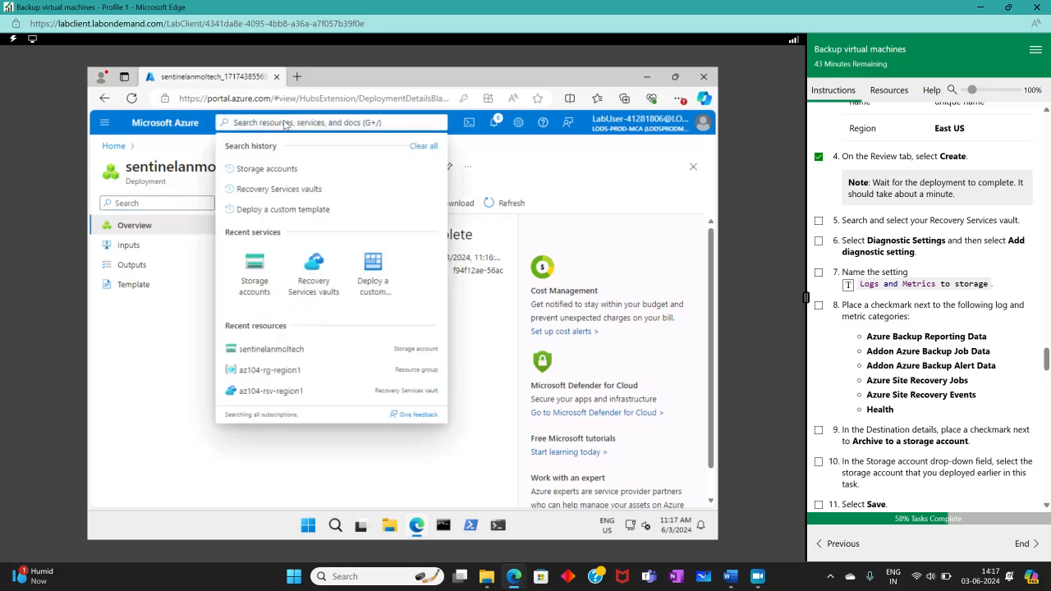
{"action": "left_click", "coordinate": [265, 187]}
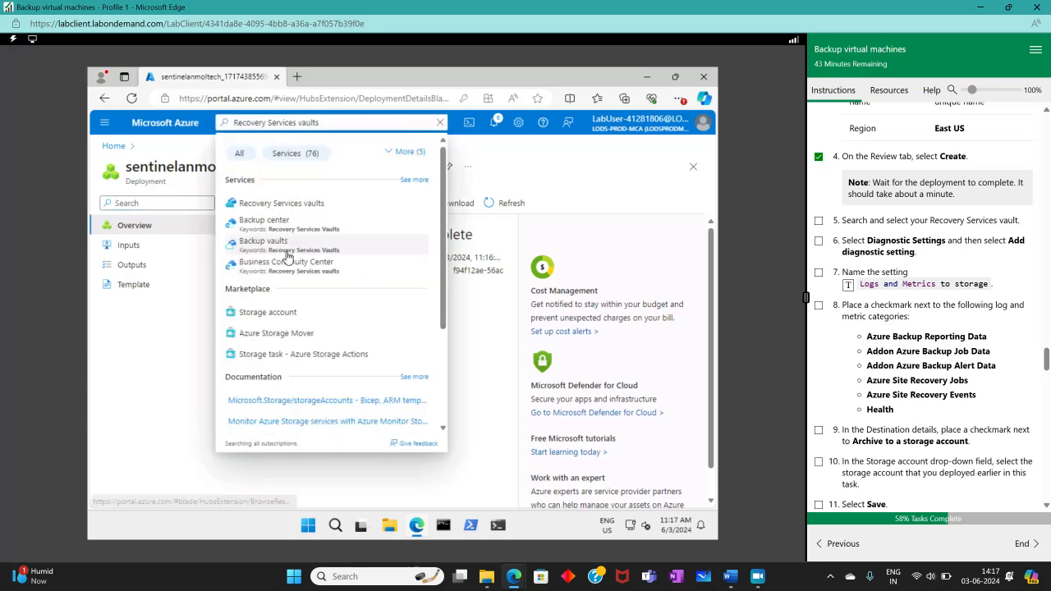
{"action": "left_click", "coordinate": [275, 204]}
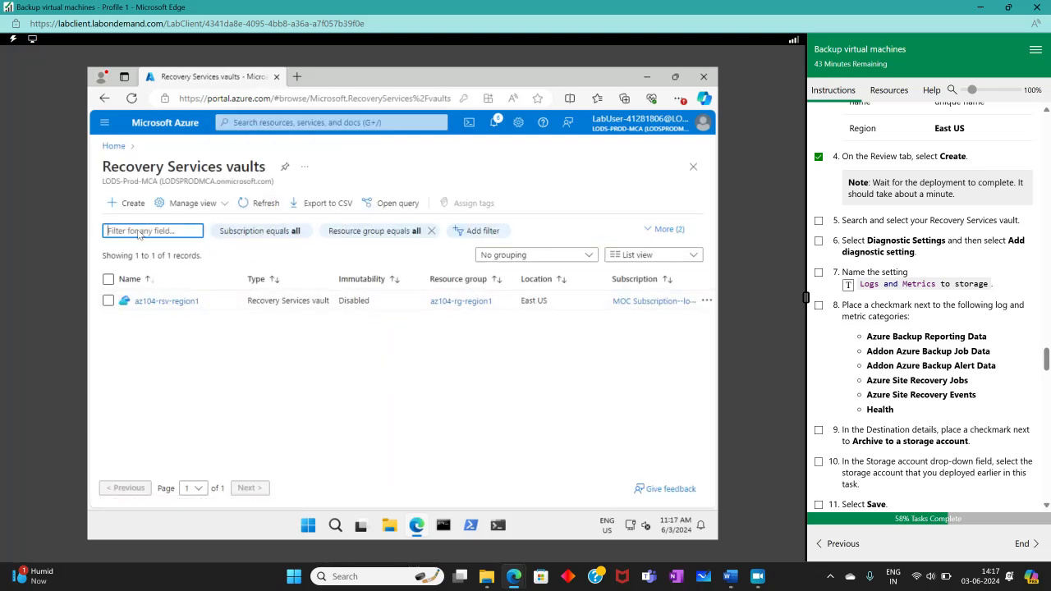
{"action": "left_click", "coordinate": [165, 302]}
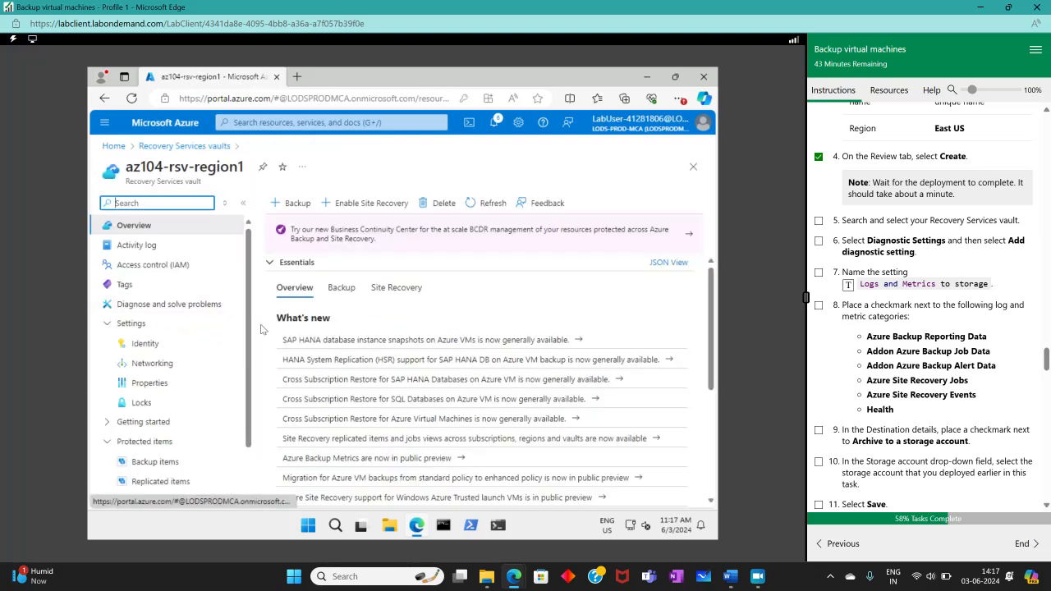
{"action": "scroll", "coordinate": [213, 362], "scroll_direction": "down", "scroll_amount": 2}
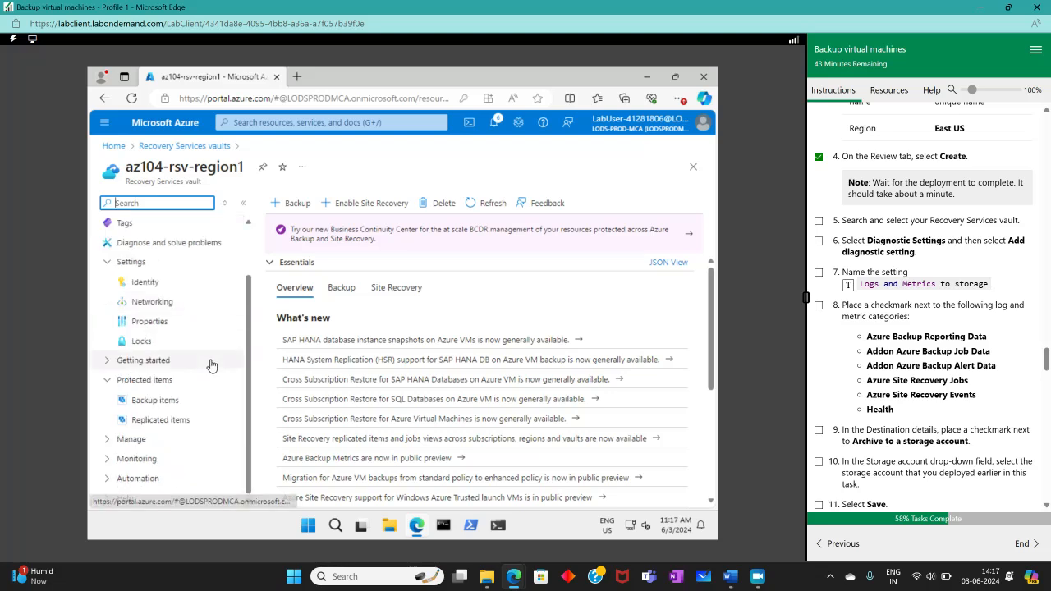
{"action": "scroll", "coordinate": [211, 364], "scroll_direction": "up", "scroll_amount": 2}
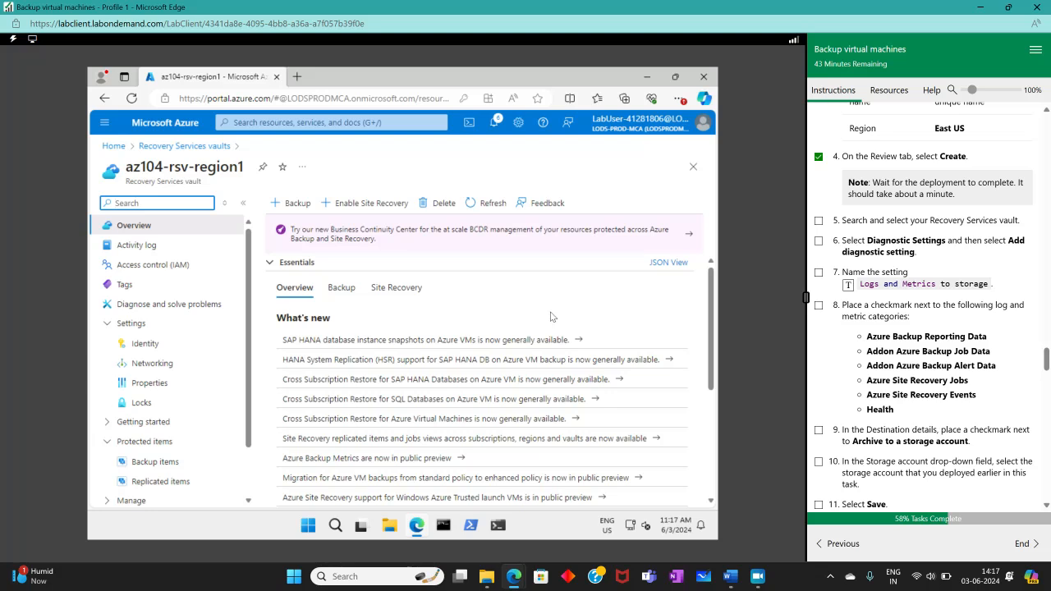
- Collapse the vault's other menu sections and expand Monitoring
{"action": "left_click", "coordinate": [101, 423]}
{"action": "left_click", "coordinate": [106, 323]}
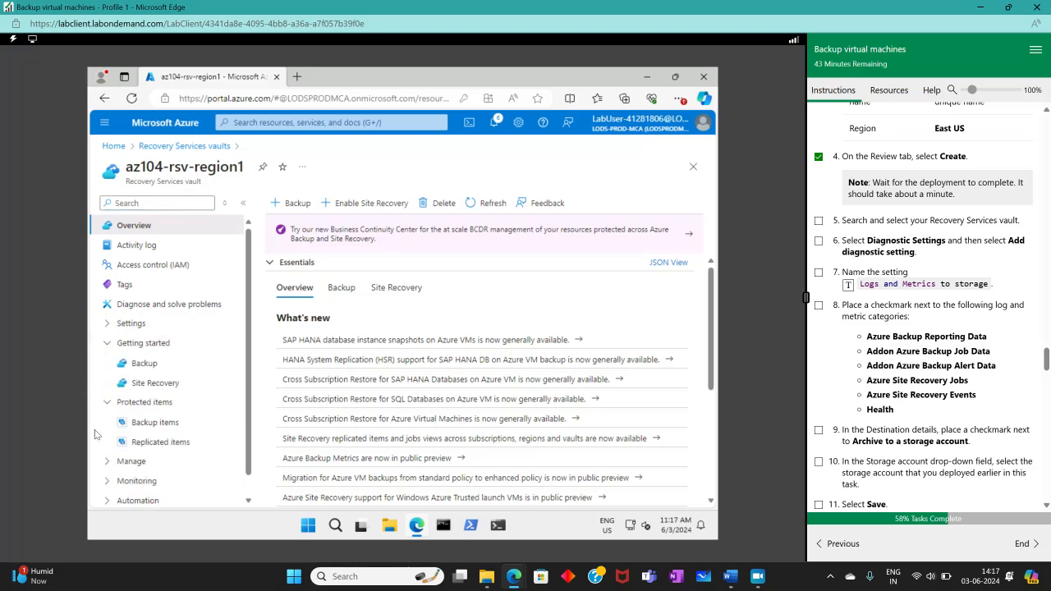
{"action": "left_click", "coordinate": [106, 402]}
{"action": "left_click", "coordinate": [106, 343]}
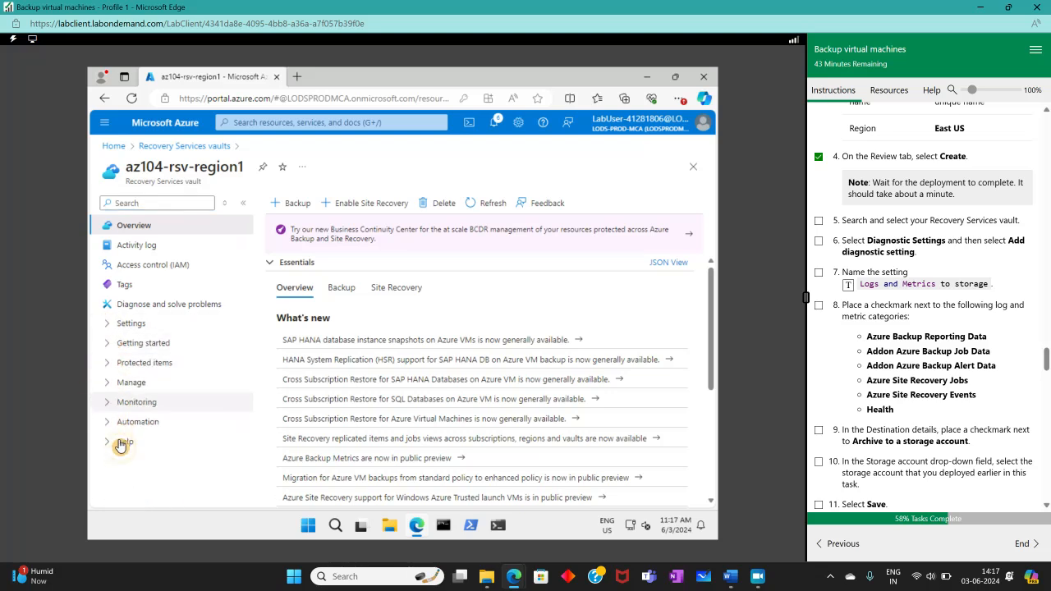
{"action": "left_click", "coordinate": [110, 445]}
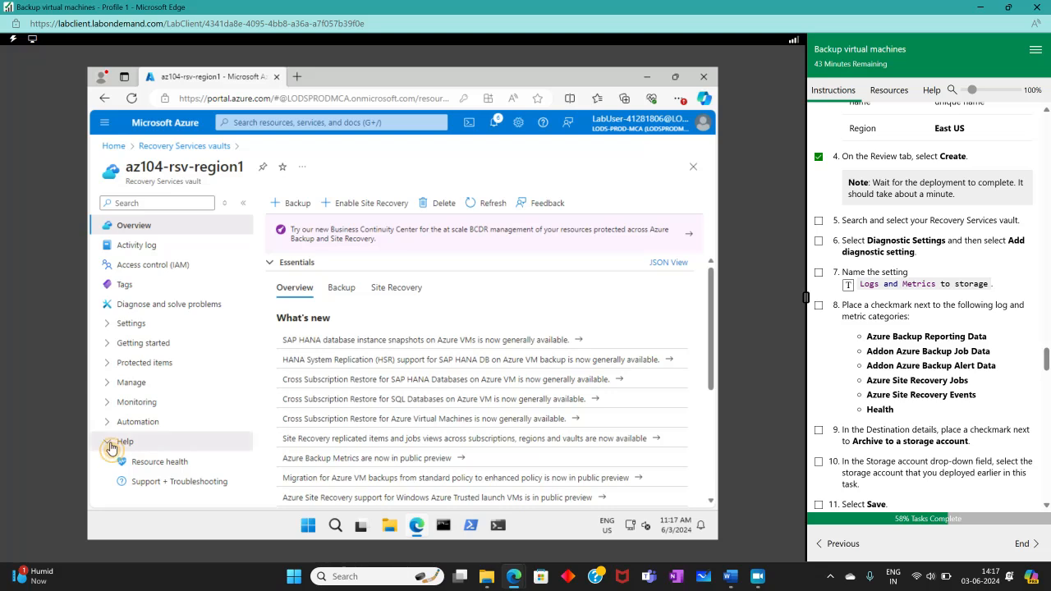
{"action": "left_click", "coordinate": [108, 442]}
{"action": "left_click", "coordinate": [106, 423]}
{"action": "left_click", "coordinate": [108, 422]}
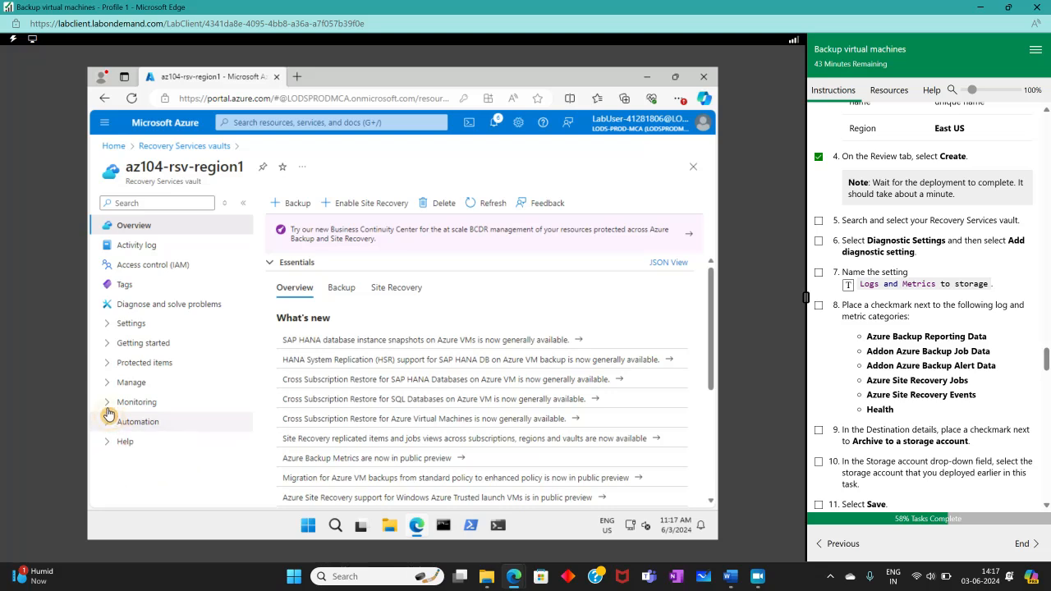
{"action": "left_click", "coordinate": [108, 408]}
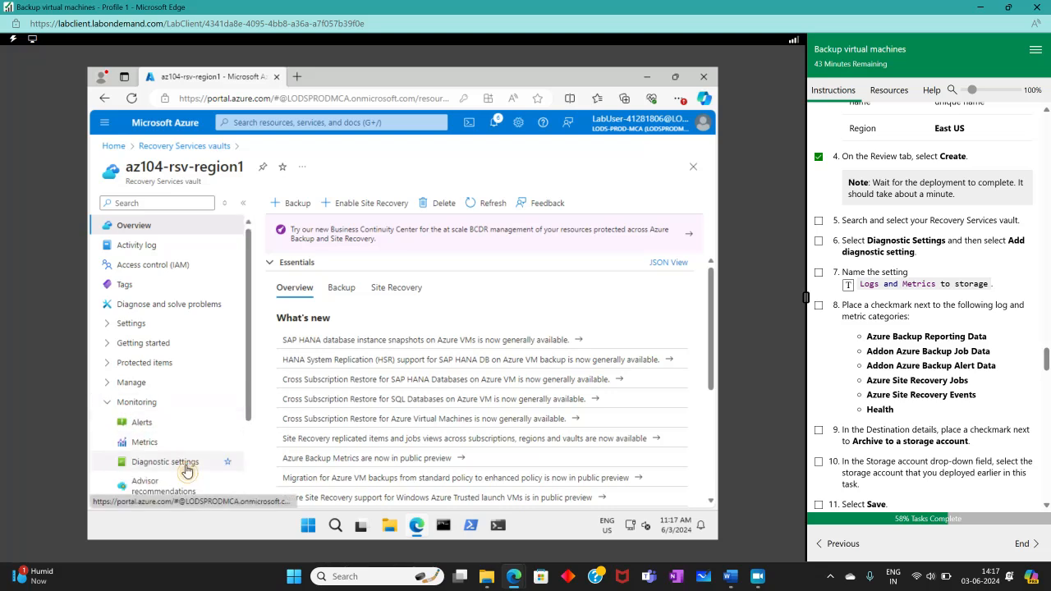
- Open the vault's Diagnostic settings and add a new diagnostic setting
{"action": "left_click", "coordinate": [175, 462]}
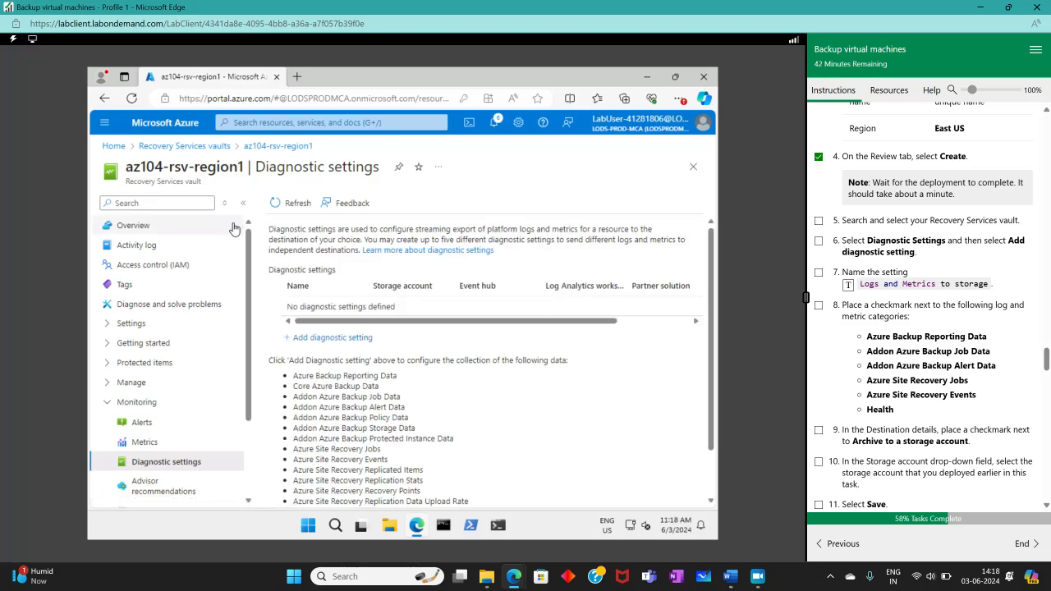
{"action": "scroll", "coordinate": [496, 378], "scroll_direction": "down", "scroll_amount": 1}
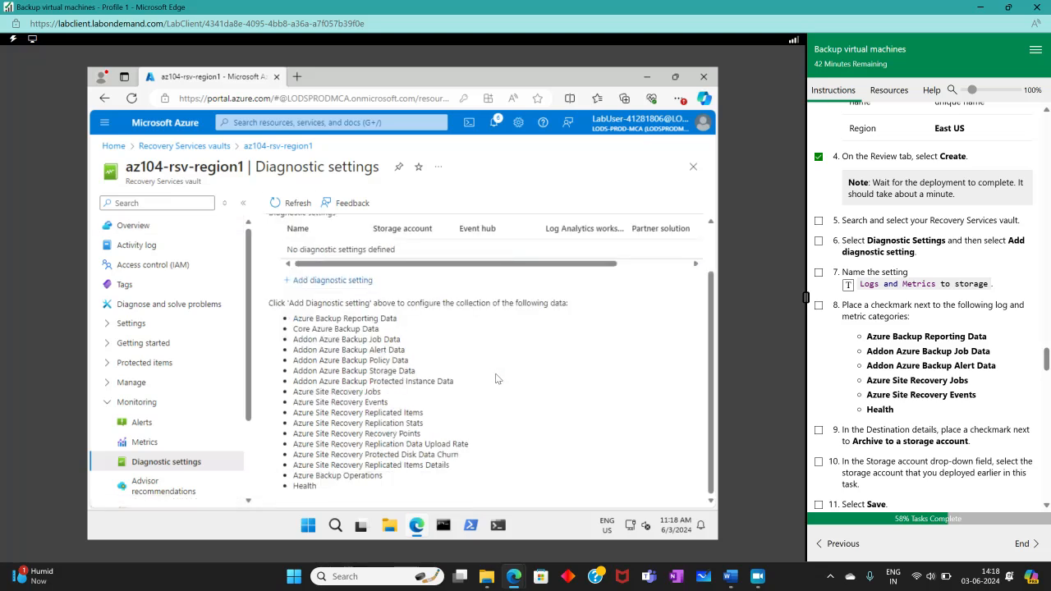
{"action": "scroll", "coordinate": [496, 379], "scroll_direction": "up", "scroll_amount": 1}
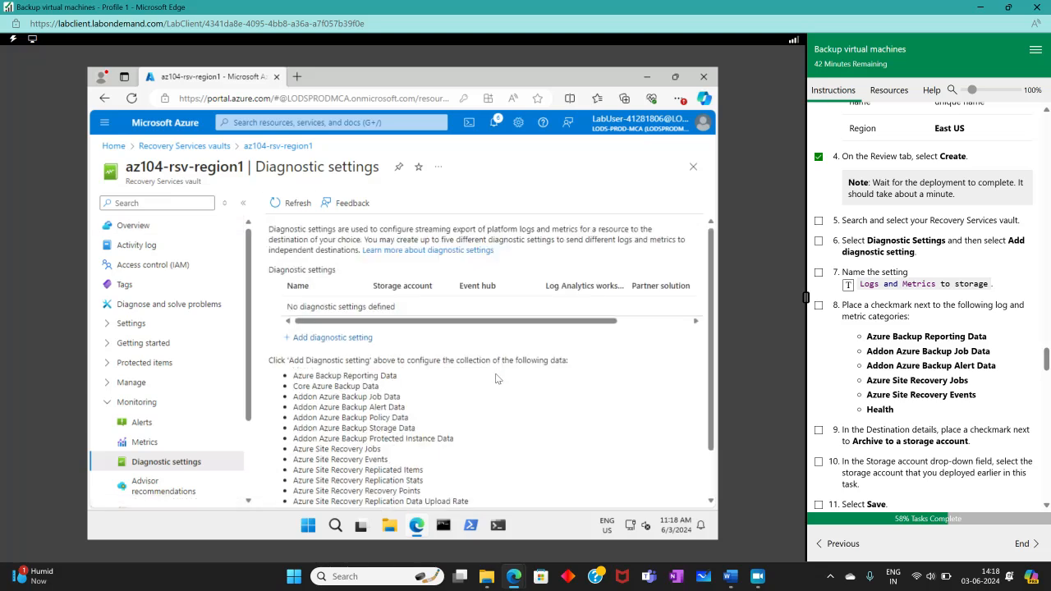
{"action": "left_click", "coordinate": [332, 337]}
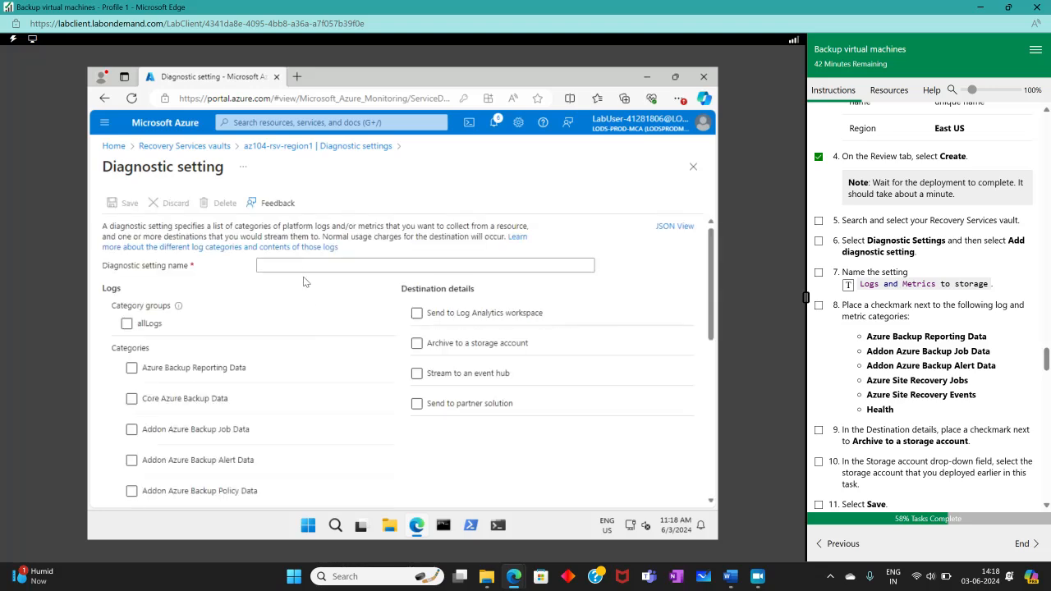
- Name the diagnostic setting 'Logs and Metrics to storage' and check off lab steps 5–7
{"action": "left_click", "coordinate": [302, 265]}
{"action": "left_click", "coordinate": [848, 284]}
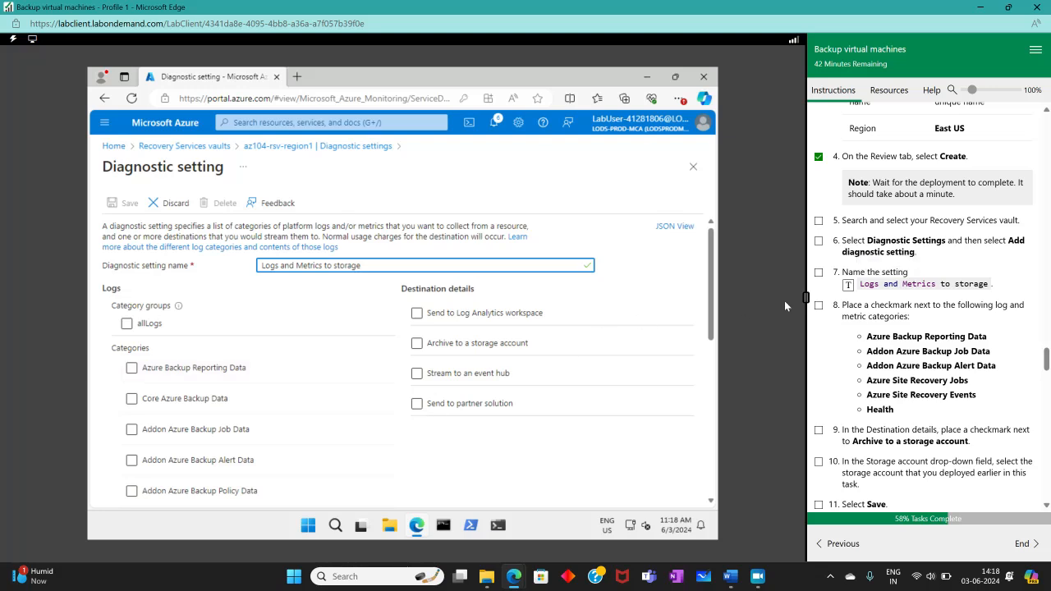
{"action": "left_click", "coordinate": [818, 272]}
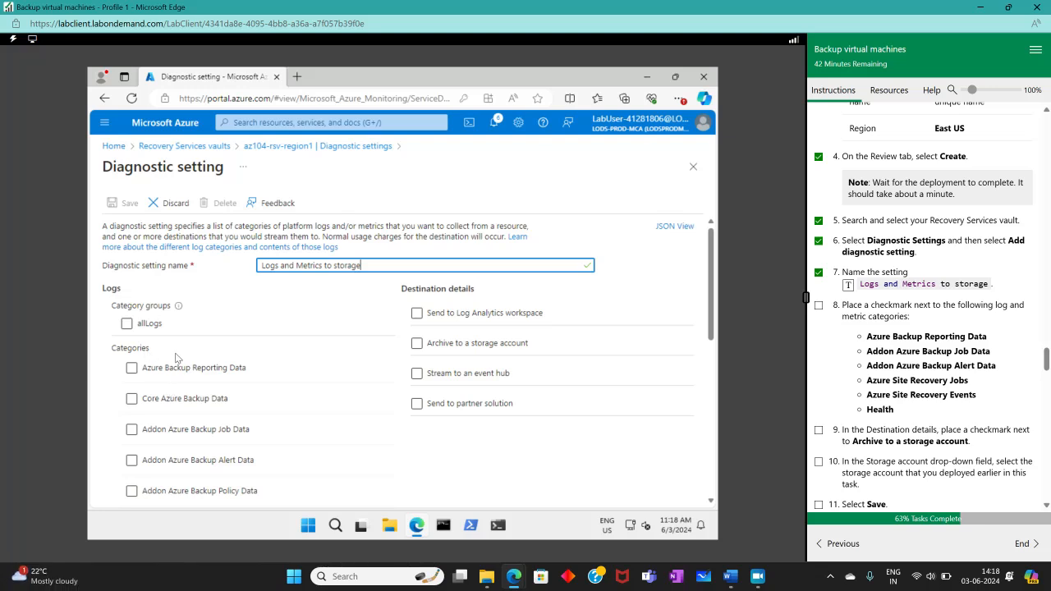
- Select Backup Reporting, Job, Alert, Site Recovery Jobs and Events logs, plus the Health metric
{"action": "left_click", "coordinate": [132, 369]}
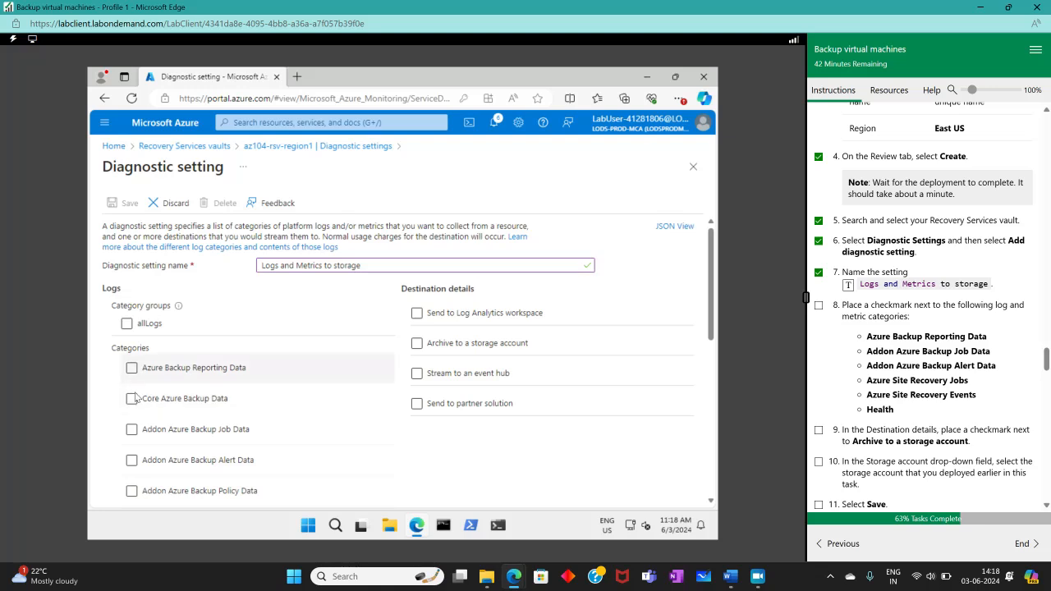
{"action": "left_click", "coordinate": [132, 371]}
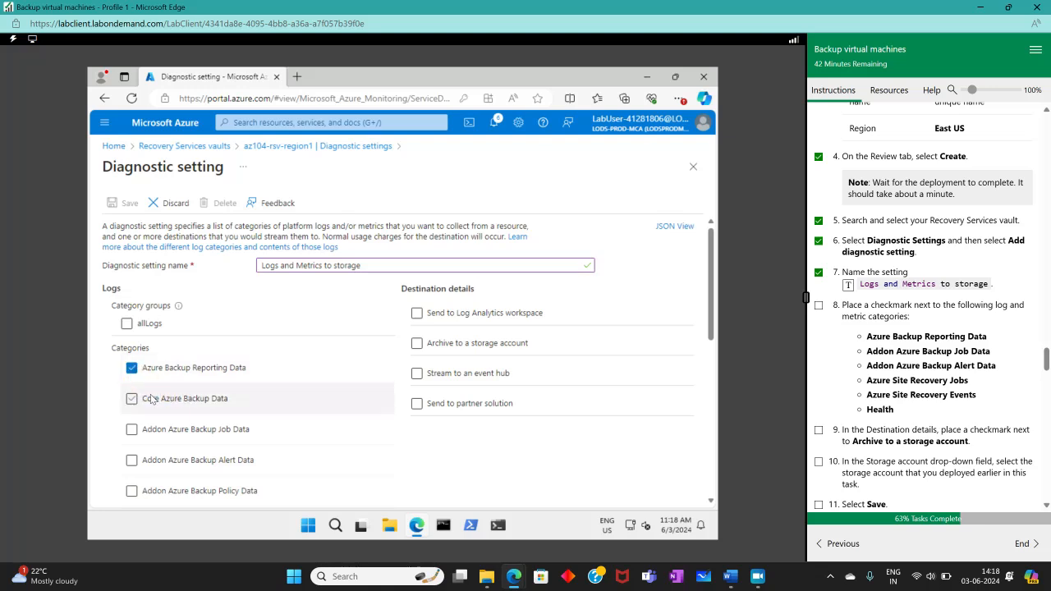
{"action": "left_click", "coordinate": [132, 430]}
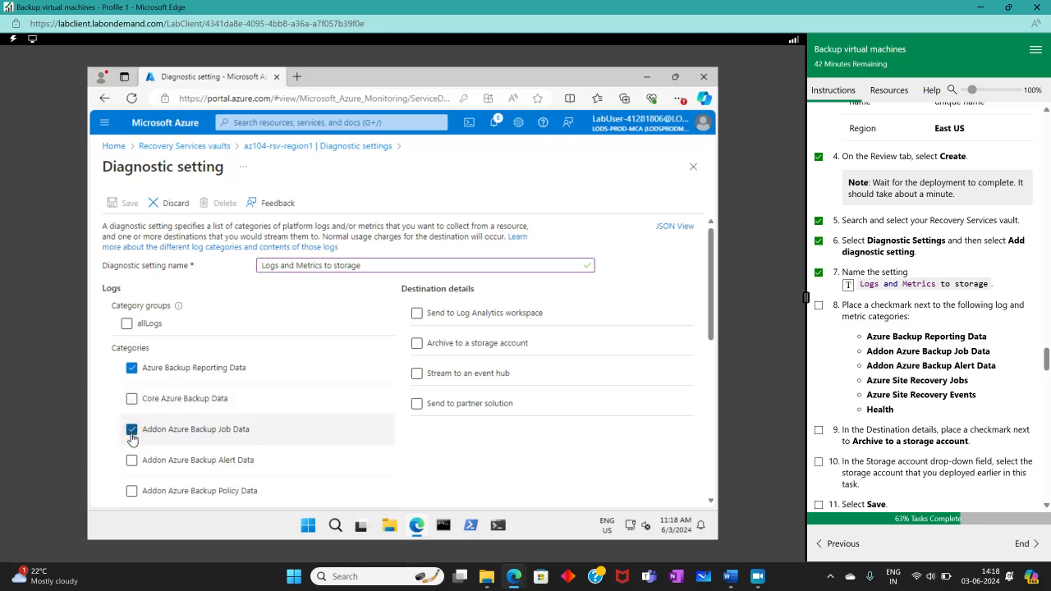
{"action": "left_click", "coordinate": [132, 462]}
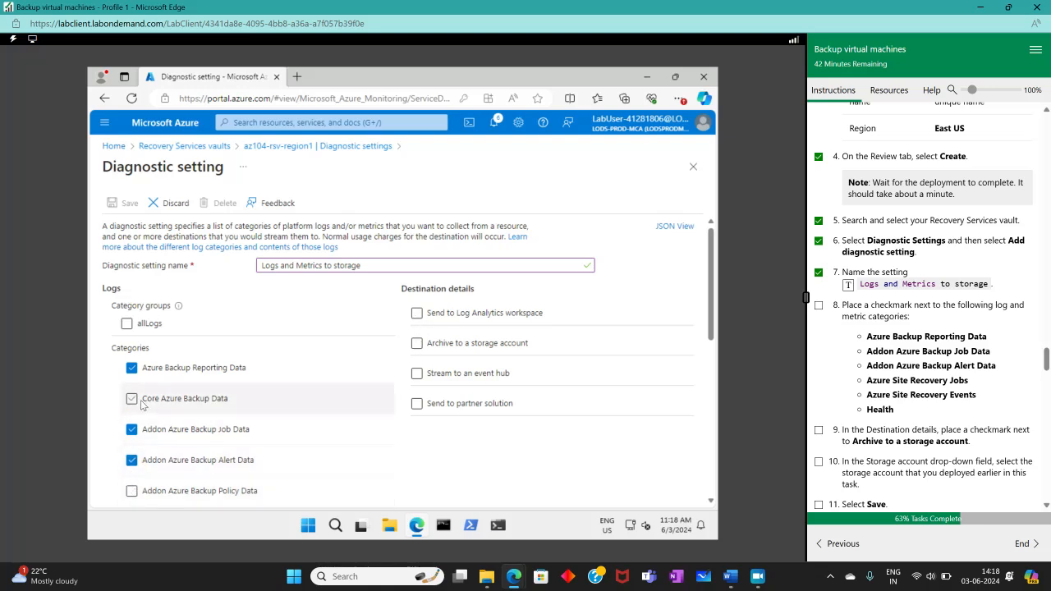
{"action": "scroll", "coordinate": [367, 413], "scroll_direction": "down", "scroll_amount": 4}
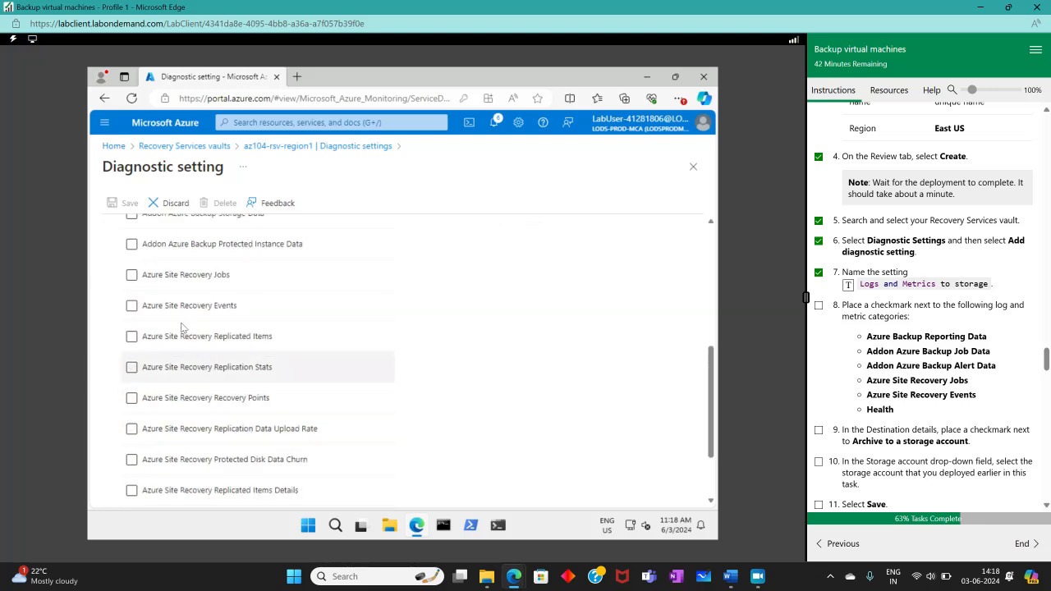
{"action": "left_click", "coordinate": [132, 276]}
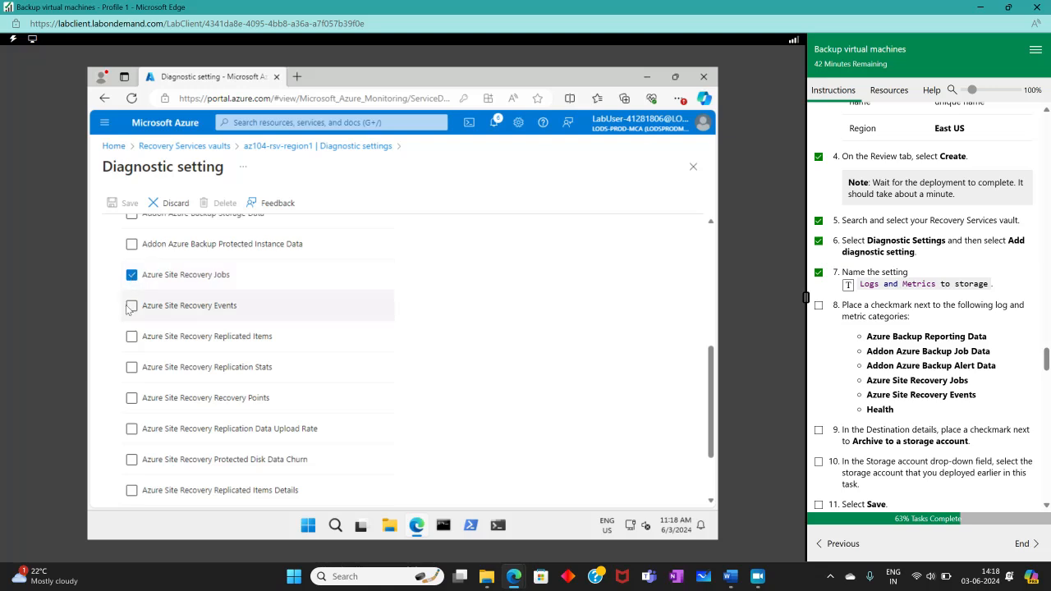
{"action": "left_click", "coordinate": [130, 307]}
{"action": "scroll", "coordinate": [217, 380], "scroll_direction": "down", "scroll_amount": 1}
{"action": "left_click", "coordinate": [122, 483]}
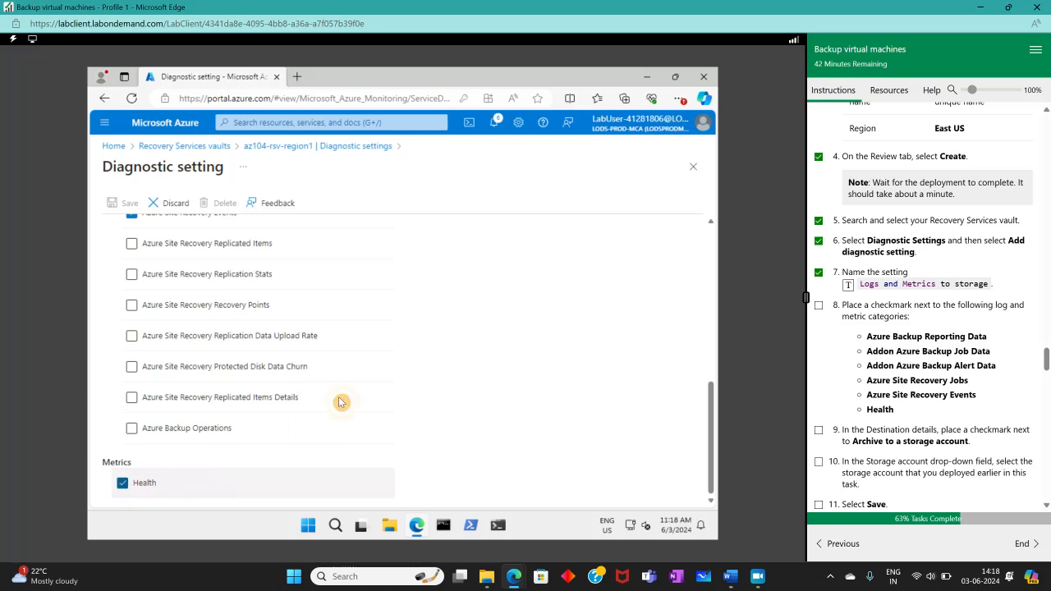
{"action": "scroll", "coordinate": [361, 392], "scroll_direction": "up", "scroll_amount": 8}
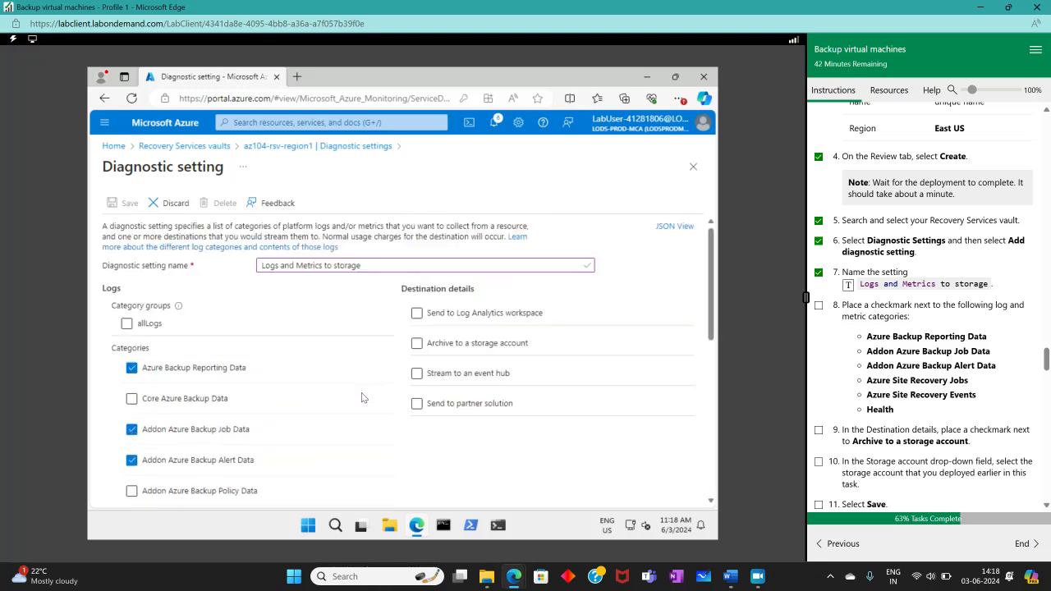
{"action": "scroll", "coordinate": [361, 393], "scroll_direction": "down", "scroll_amount": 1}
{"action": "scroll", "coordinate": [362, 393], "scroll_direction": "down", "scroll_amount": 7}
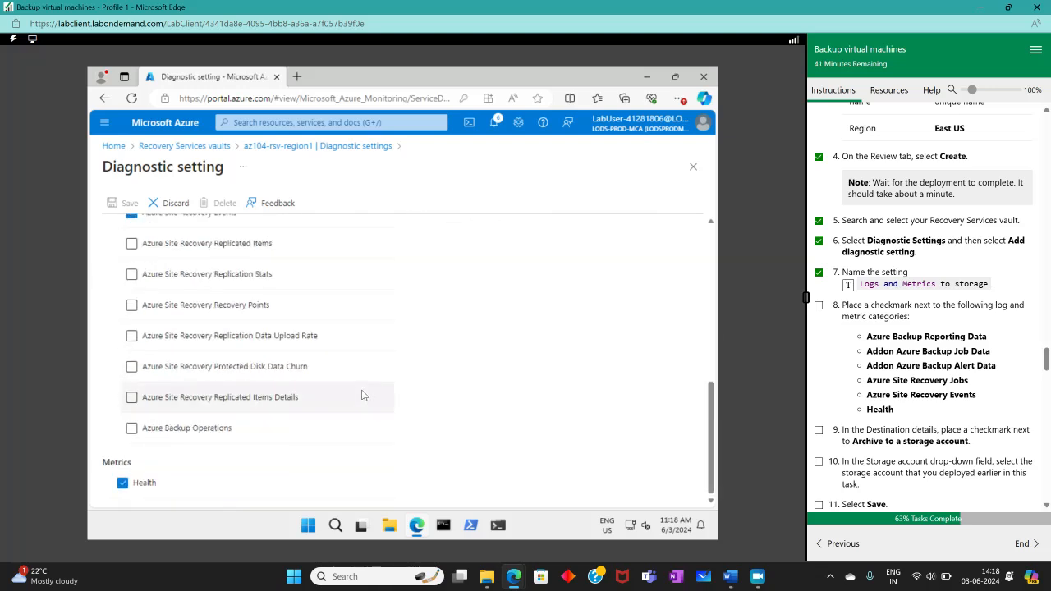
{"action": "scroll", "coordinate": [361, 392], "scroll_direction": "up", "scroll_amount": 8}
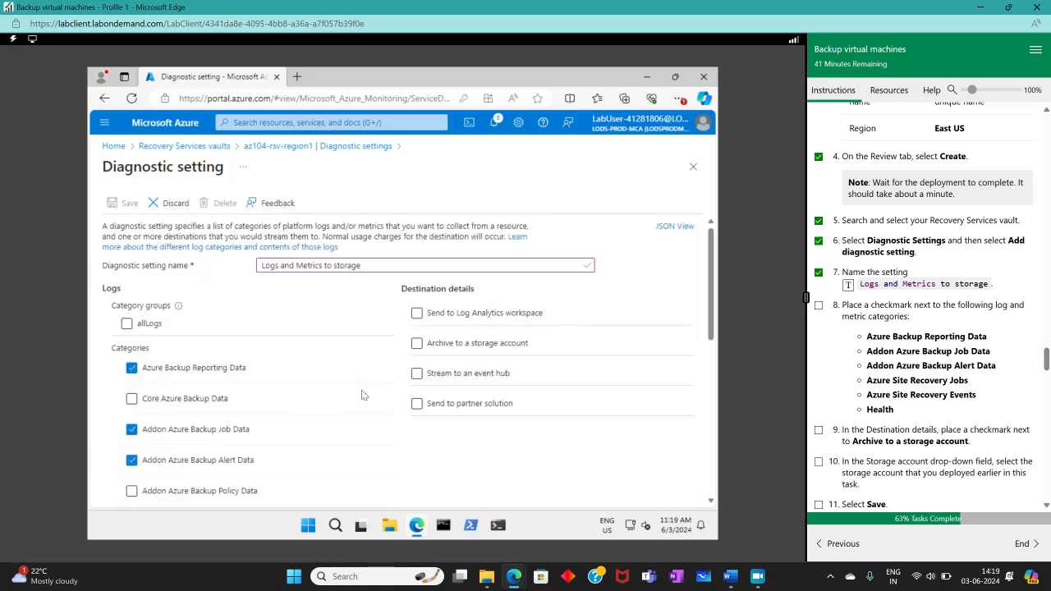
- Enable Archive to a storage account and check off lab step 9
{"action": "left_click", "coordinate": [416, 345]}
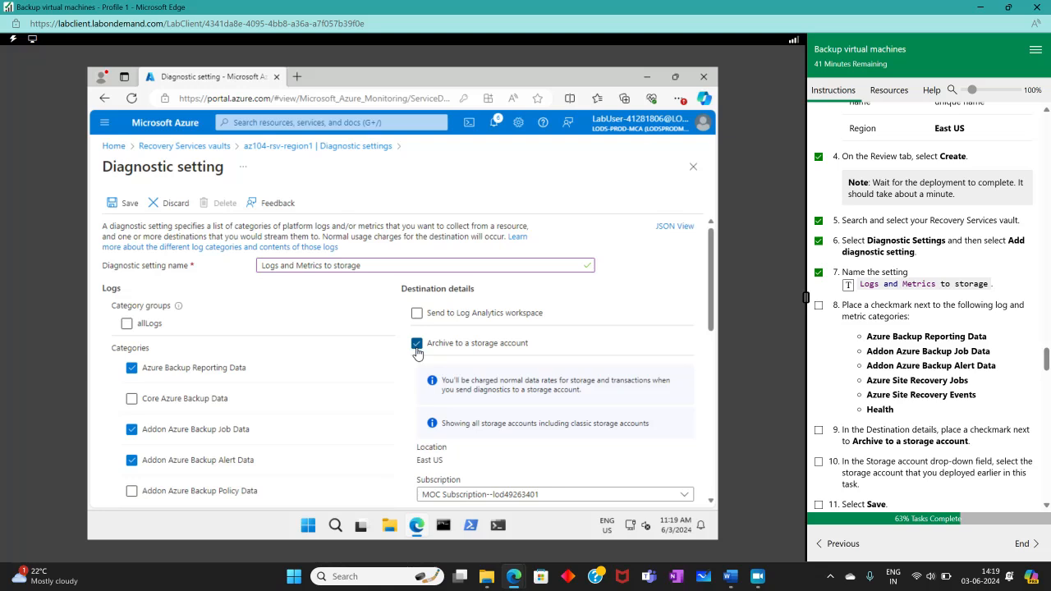
{"action": "scroll", "coordinate": [676, 461], "scroll_direction": "down", "scroll_amount": 3}
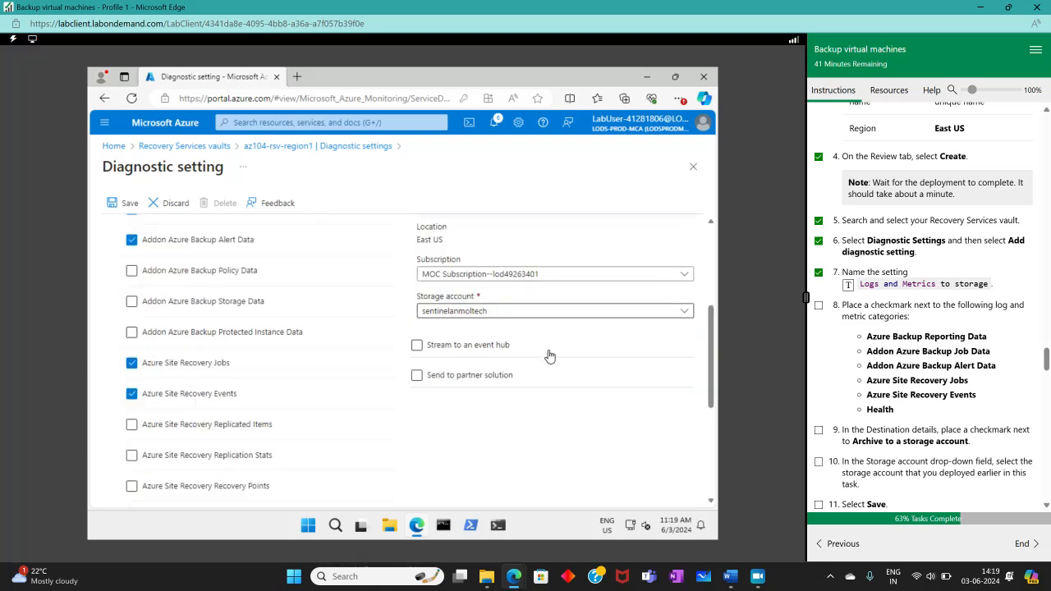
{"action": "left_click", "coordinate": [819, 431]}
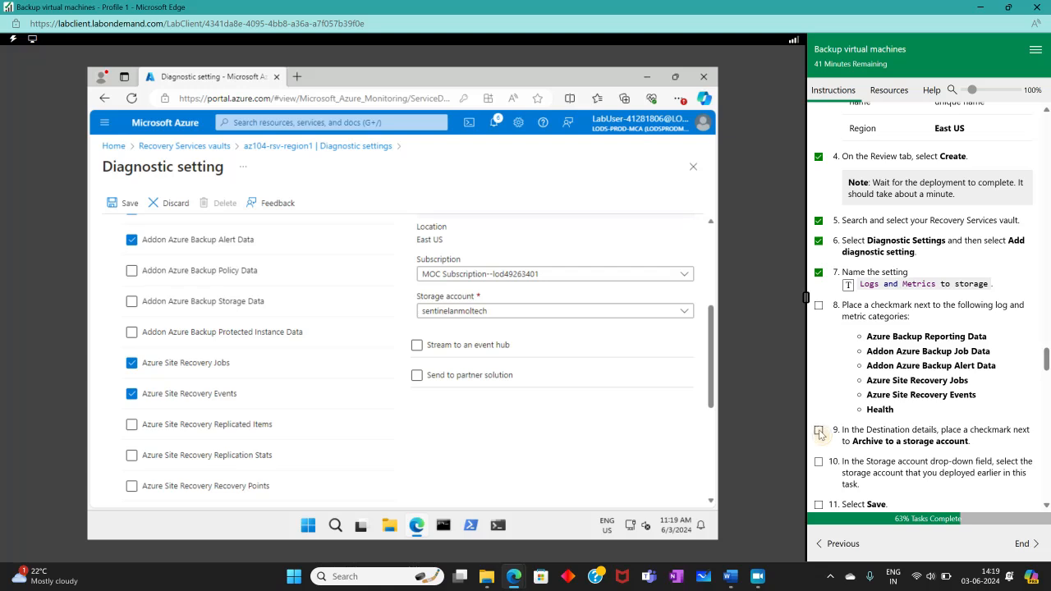
{"action": "scroll", "coordinate": [549, 359], "scroll_direction": "up", "scroll_amount": 5}
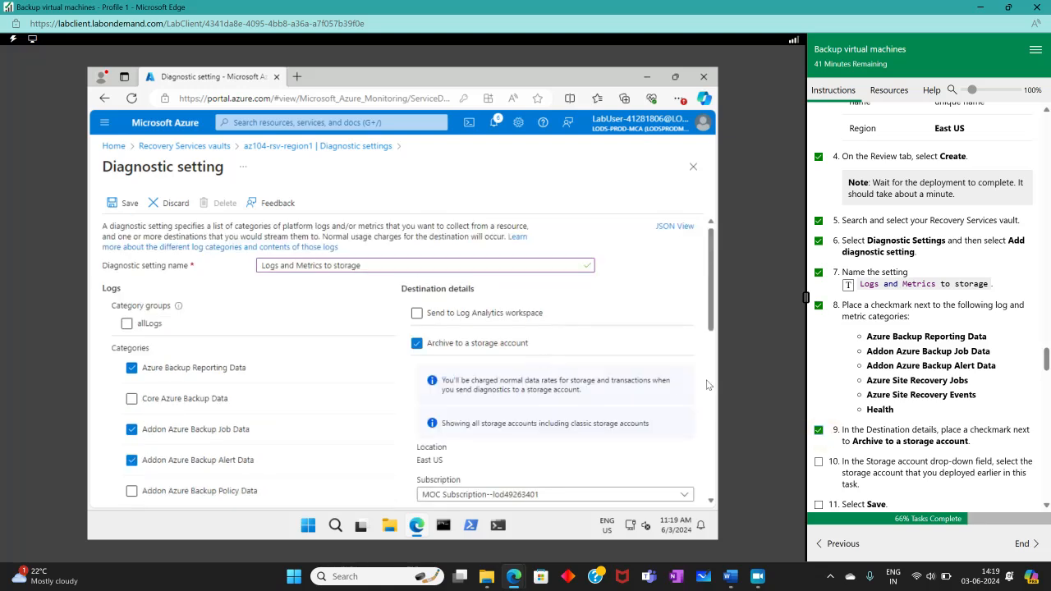
{"action": "scroll", "coordinate": [933, 380], "scroll_direction": "down", "scroll_amount": 3}
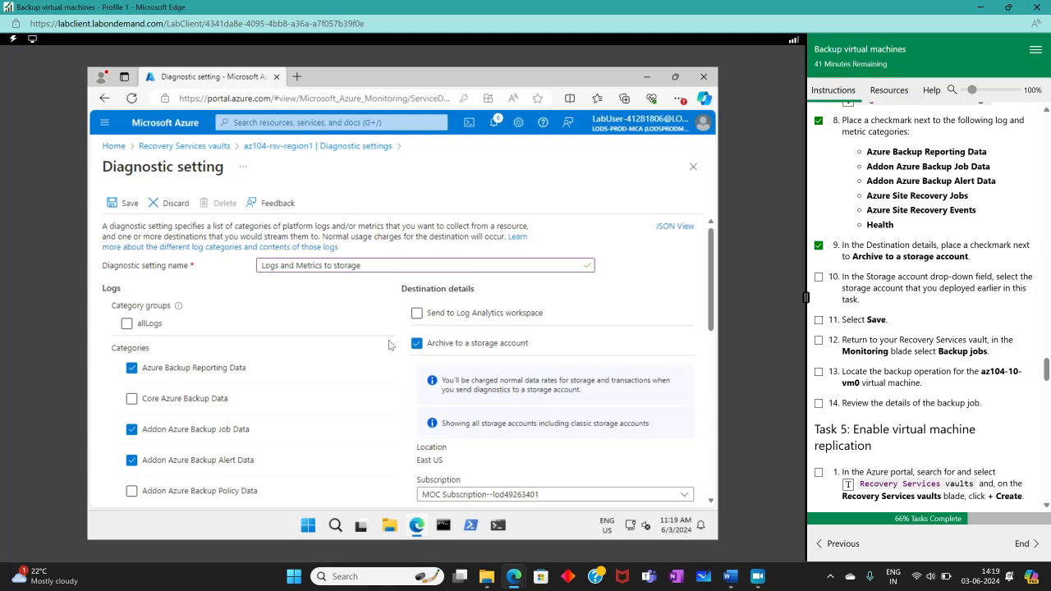
{"action": "scroll", "coordinate": [402, 343], "scroll_direction": "down", "scroll_amount": 1}
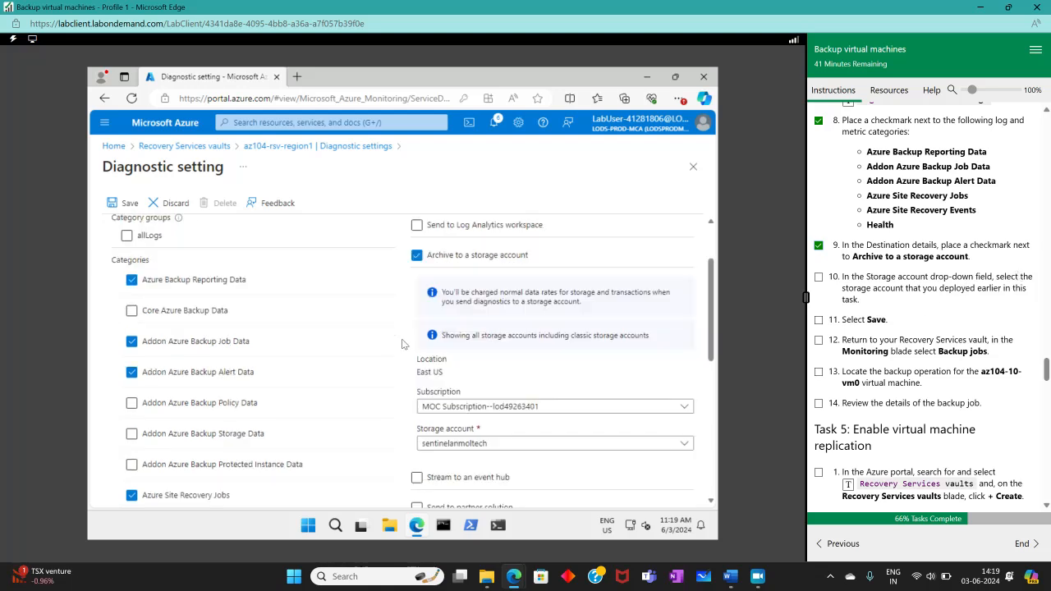
{"action": "scroll", "coordinate": [556, 408], "scroll_direction": "down", "scroll_amount": 1}
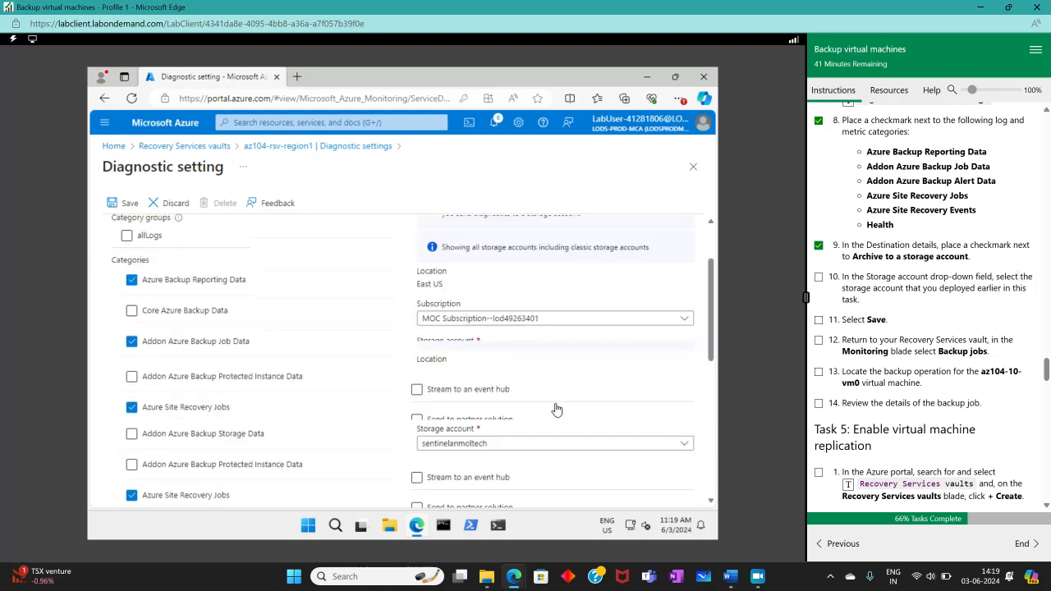
- Keep the current subscription and storage account, then save the diagnostic setting
{"action": "left_click", "coordinate": [594, 321]}
{"action": "left_click", "coordinate": [591, 324]}
{"action": "left_click", "coordinate": [575, 358]}
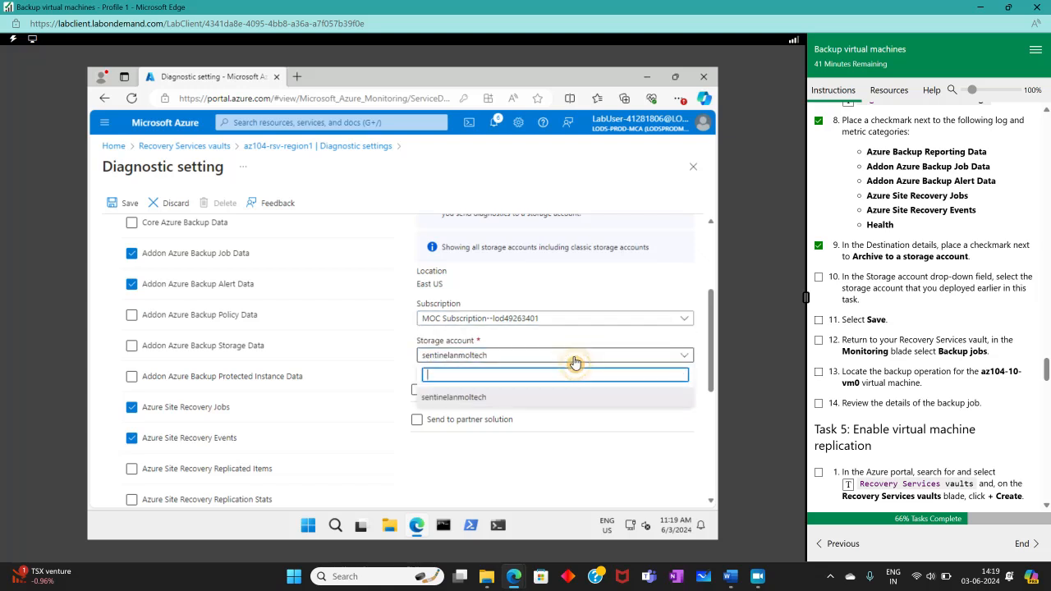
{"action": "left_click", "coordinate": [575, 362]}
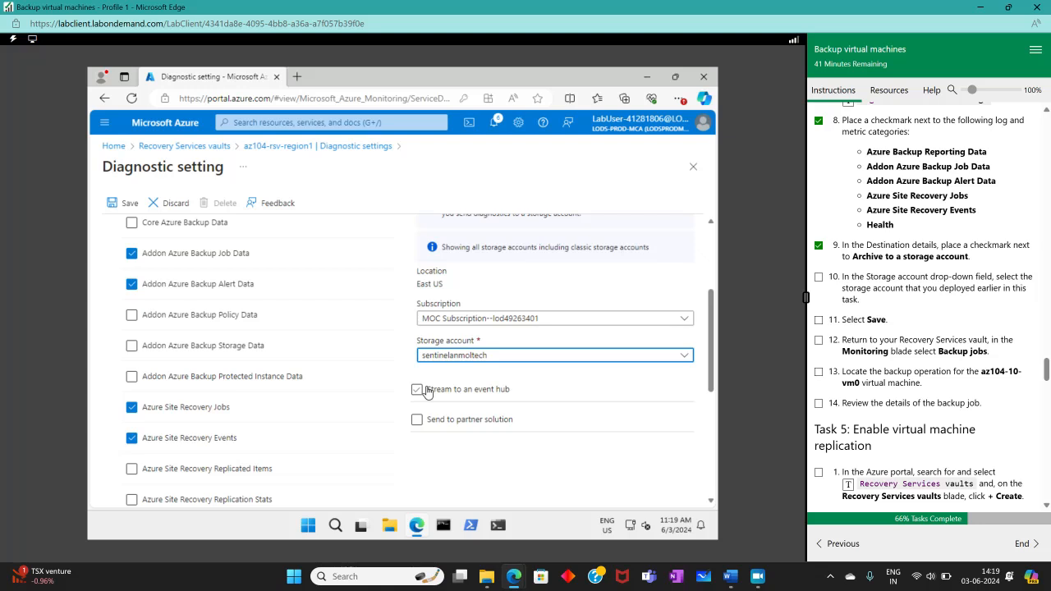
{"action": "scroll", "coordinate": [426, 392], "scroll_direction": "down", "scroll_amount": 5}
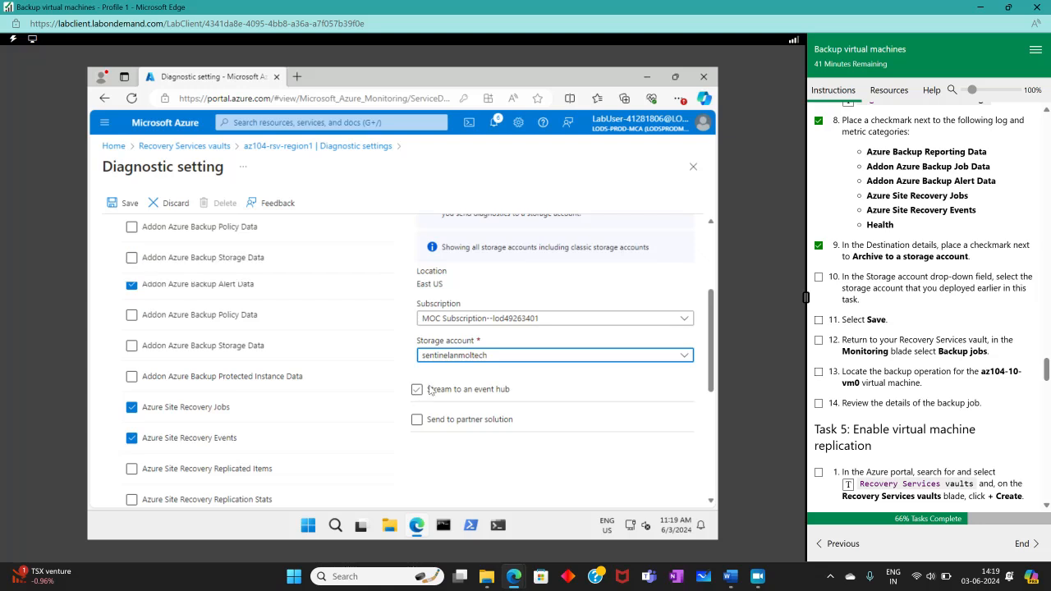
{"action": "left_click", "coordinate": [127, 202]}
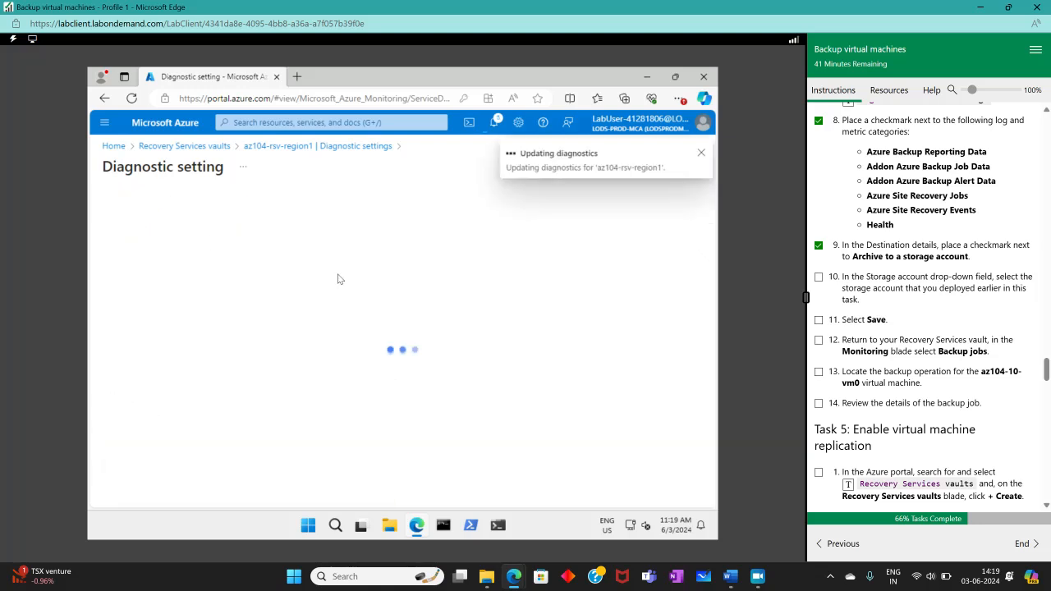
- Check off lab steps 10 and 11, then reopen az104-rsv-region1 from the vaults list
{"action": "left_click", "coordinate": [818, 321]}
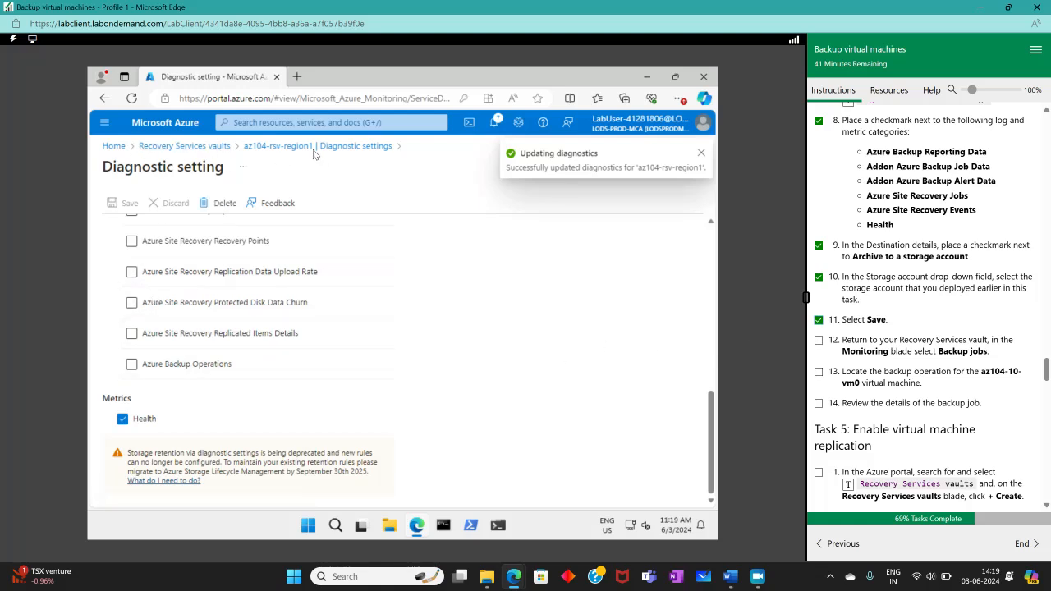
{"action": "left_click", "coordinate": [215, 146]}
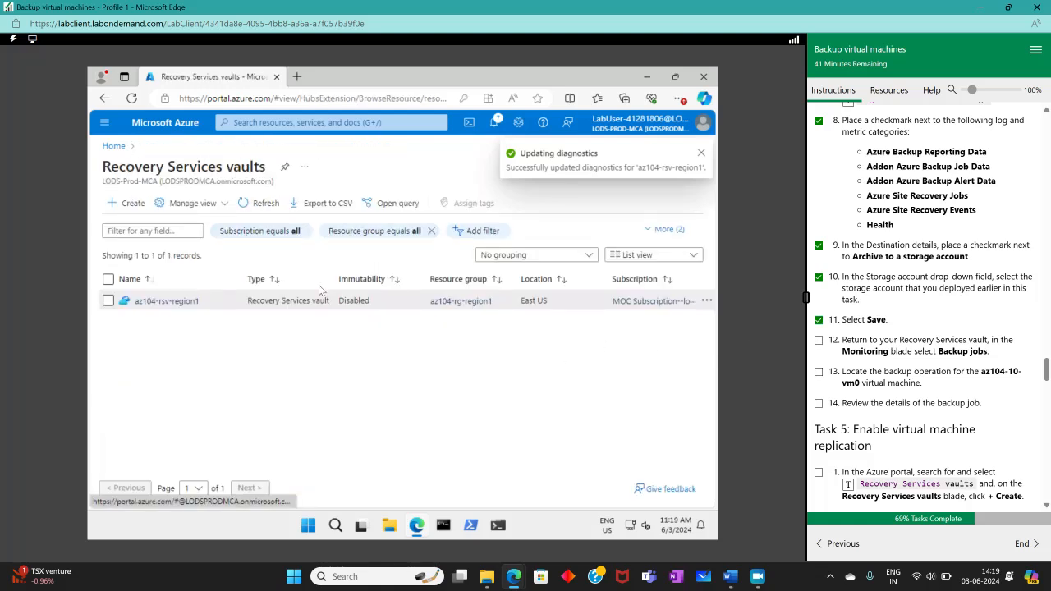
{"action": "left_click", "coordinate": [182, 306]}
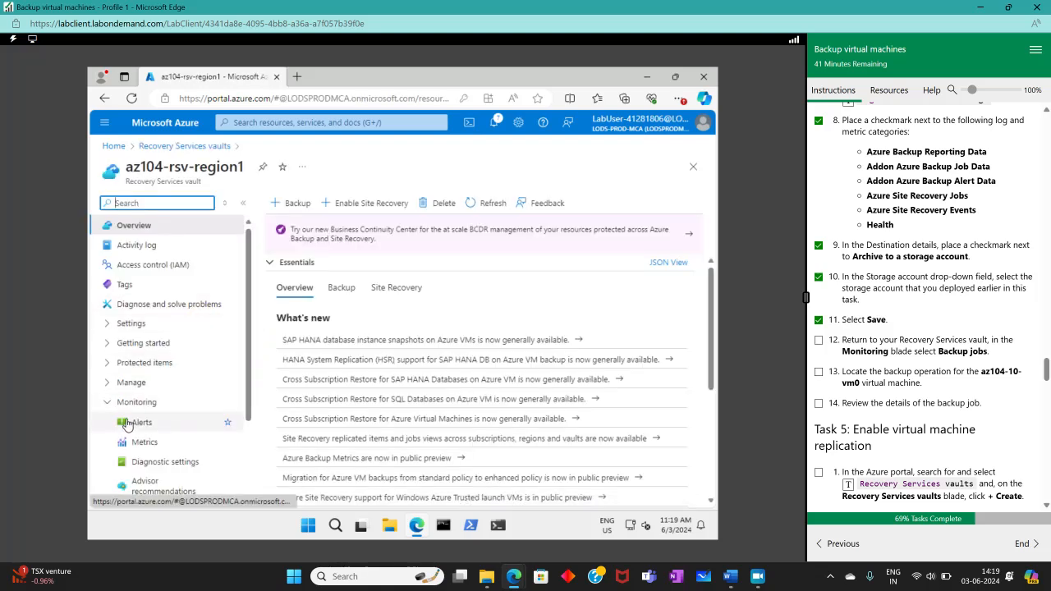
- Open details of the in-progress az104-10-vm0 backup job, checking off lab steps 12–14
{"action": "scroll", "coordinate": [138, 444], "scroll_direction": "down", "scroll_amount": 3}
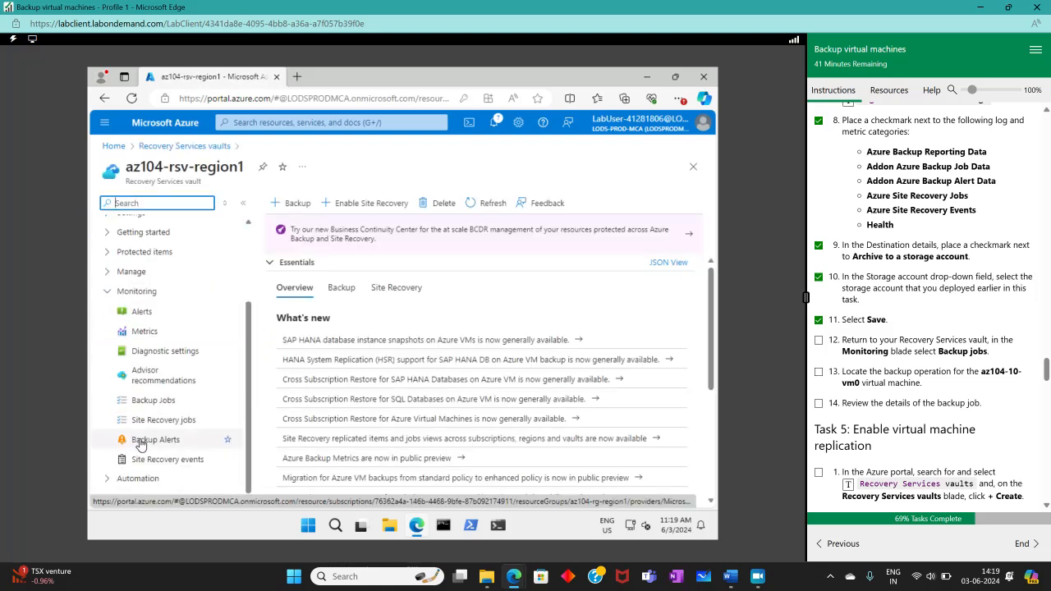
{"action": "left_click", "coordinate": [164, 402]}
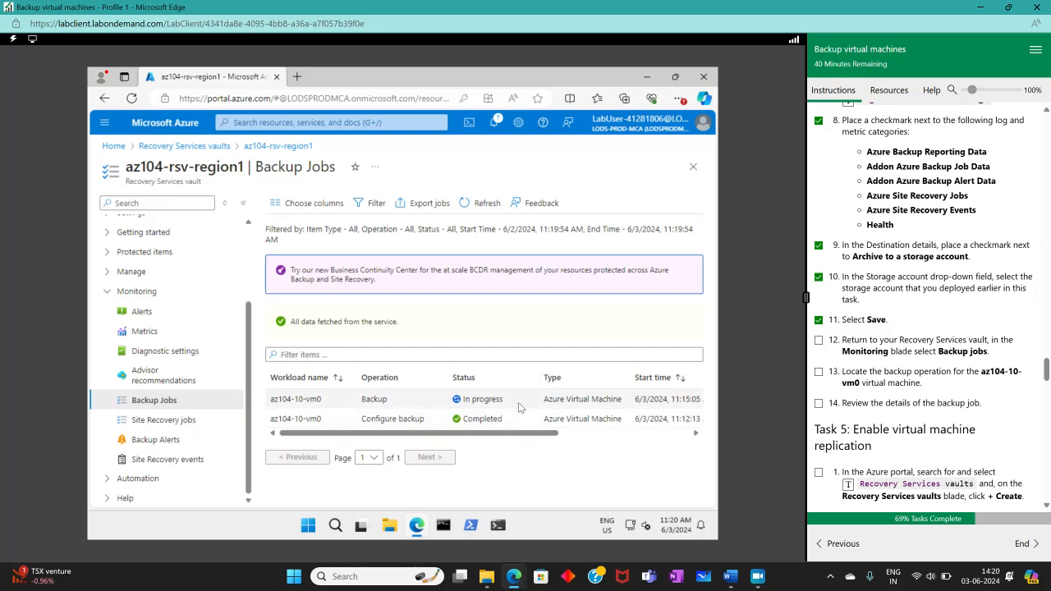
{"action": "left_click", "coordinate": [818, 375]}
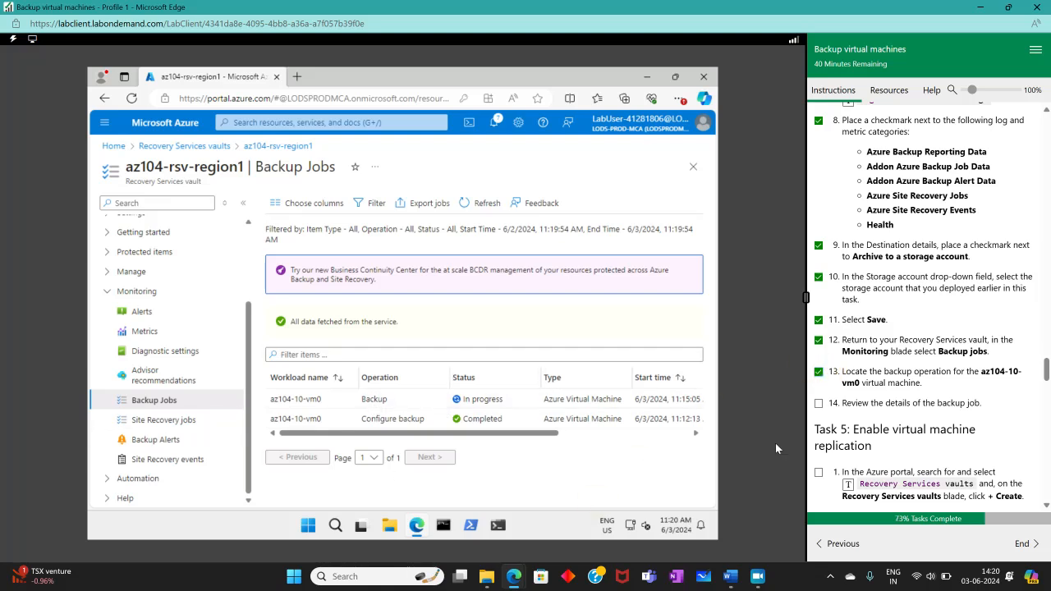
{"action": "left_click", "coordinate": [818, 403]}
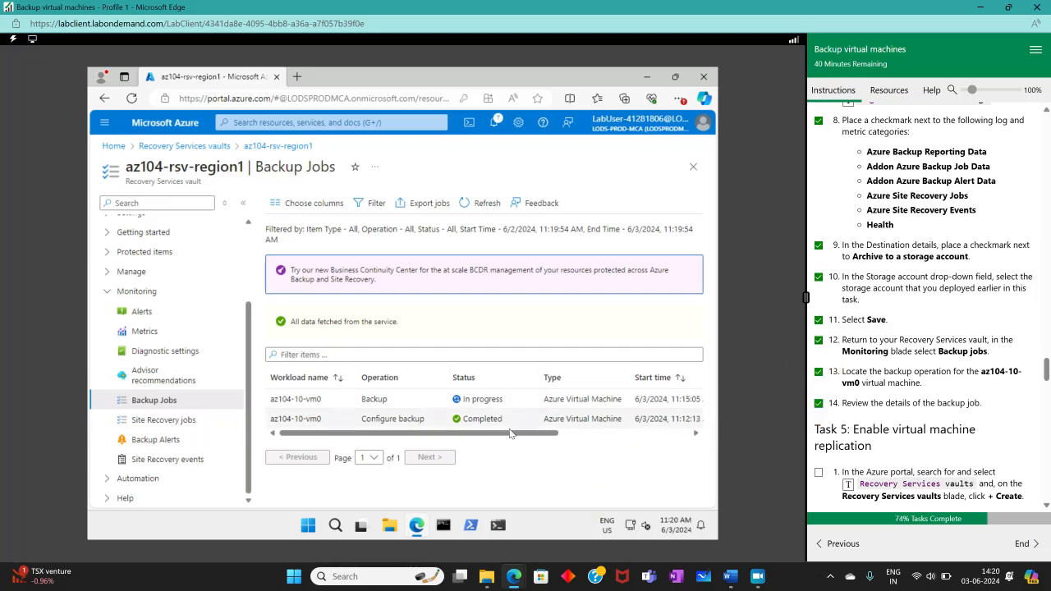
{"action": "left_click_drag", "start_coordinate": [510, 434], "coordinate": [587, 434]}
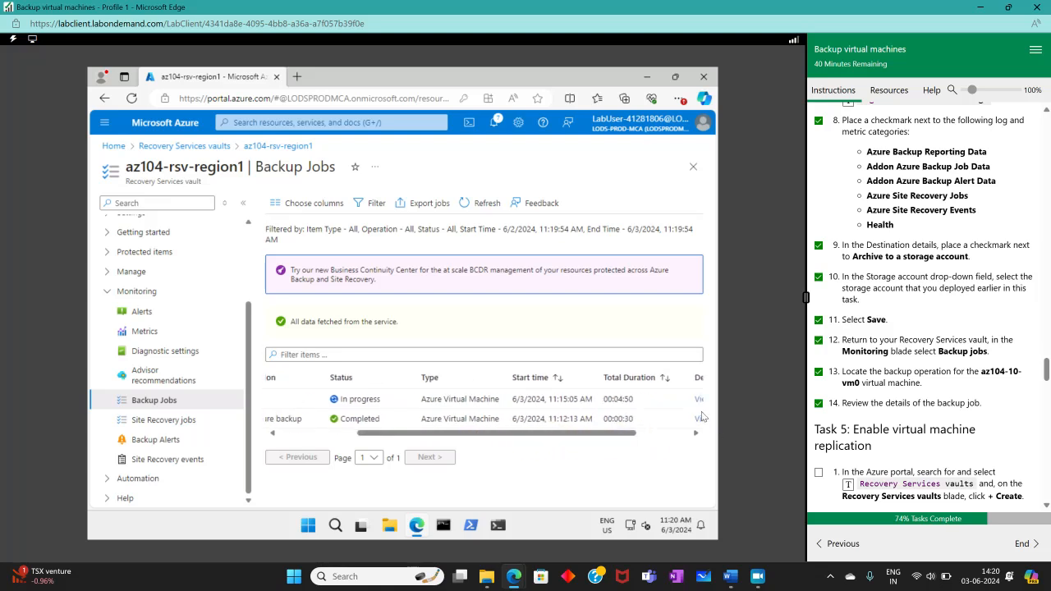
{"action": "left_click", "coordinate": [697, 399]}
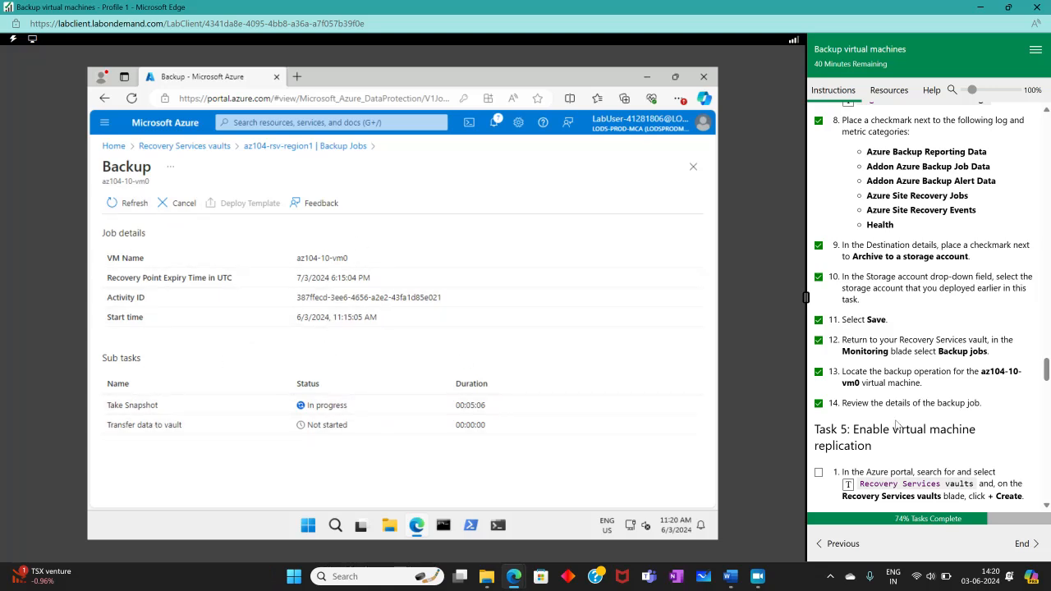
{"action": "scroll", "coordinate": [897, 422], "scroll_direction": "down", "scroll_amount": 3}
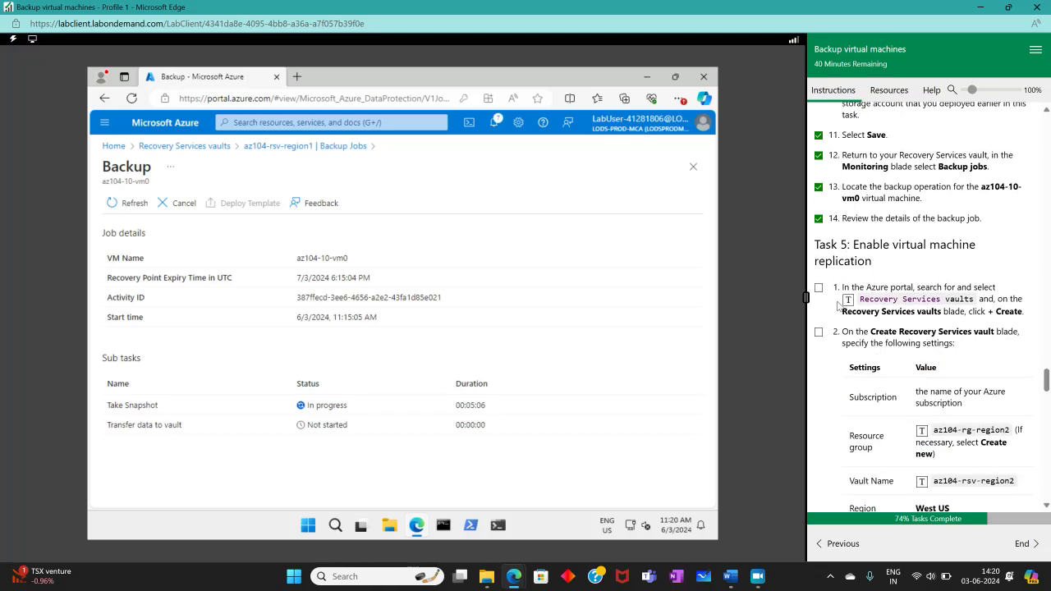
- Open the az104-rsv-region1 vault from the Recovery Services vaults list, then return to the list
{"action": "left_click", "coordinate": [223, 146]}
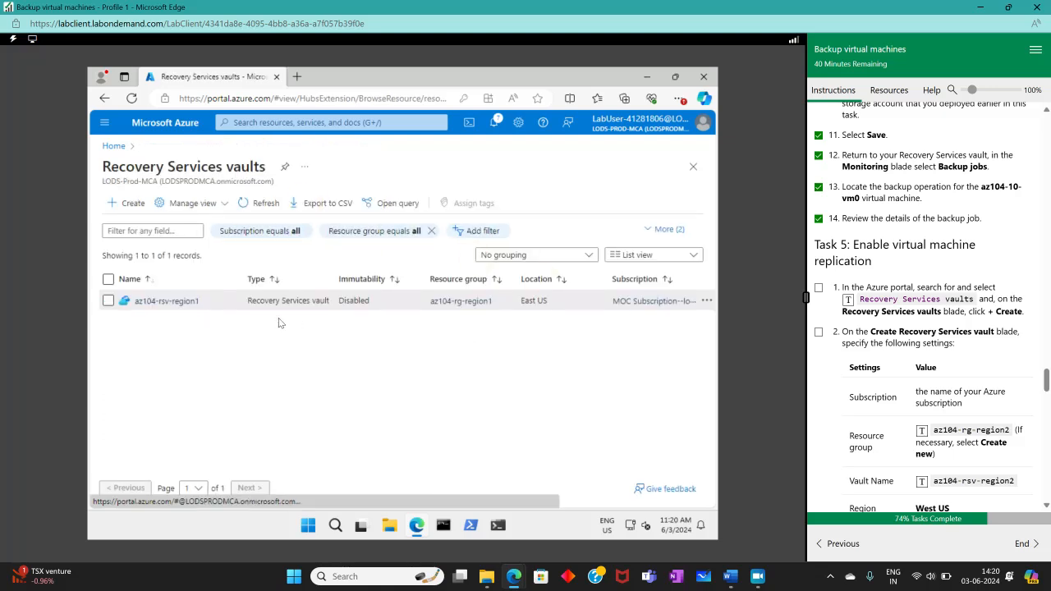
{"action": "left_click", "coordinate": [168, 302]}
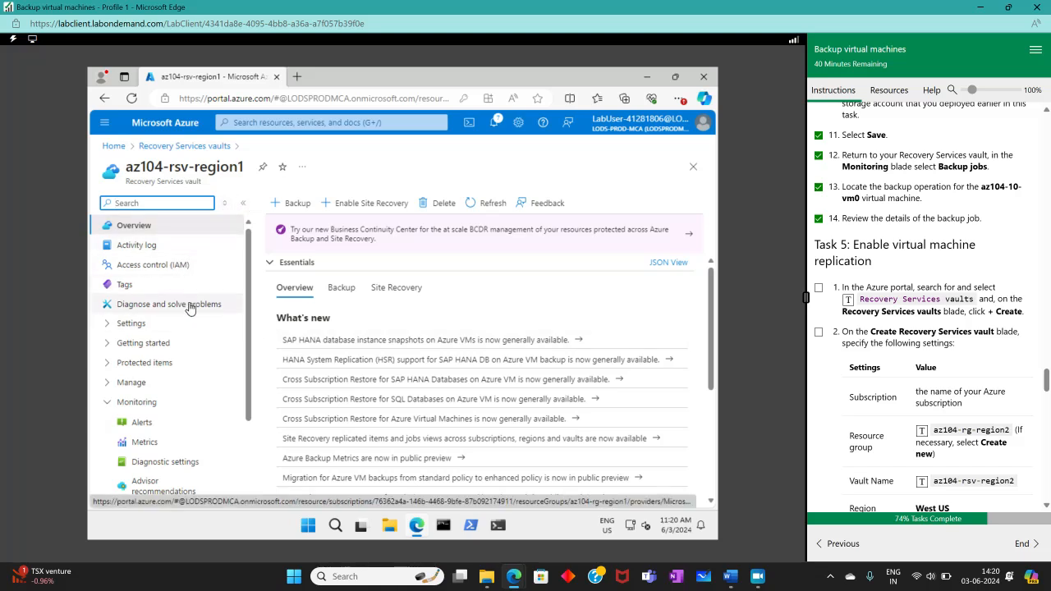
{"action": "left_click", "coordinate": [167, 147]}
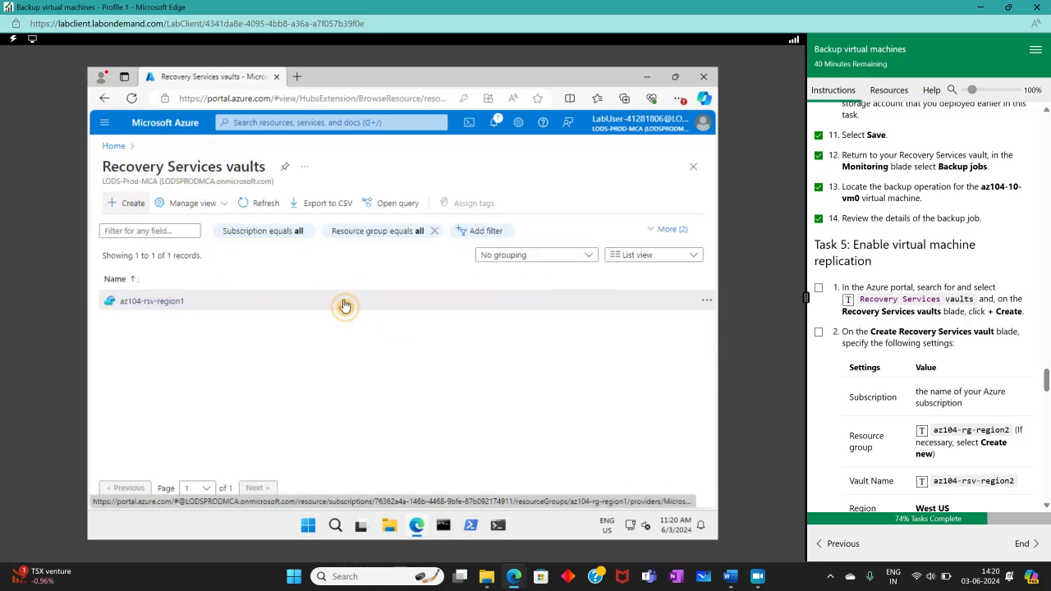
- Create a new resource group named az104-rg-region2 for the vault
{"action": "left_click", "coordinate": [819, 288]}
{"action": "scroll", "coordinate": [821, 312], "scroll_direction": "down", "scroll_amount": 3}
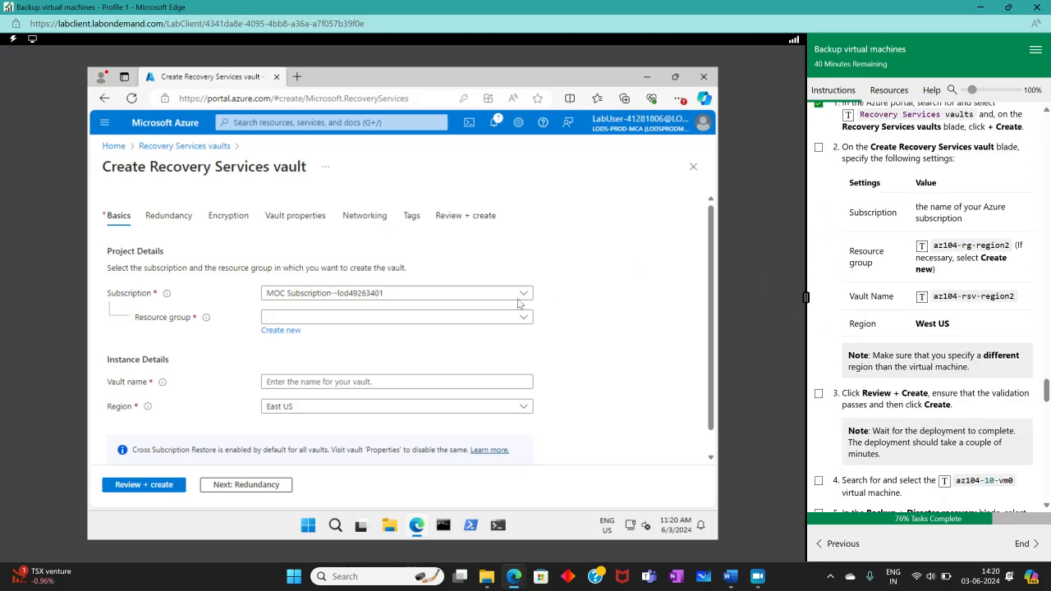
{"action": "left_click", "coordinate": [309, 317]}
{"action": "left_click", "coordinate": [283, 330]}
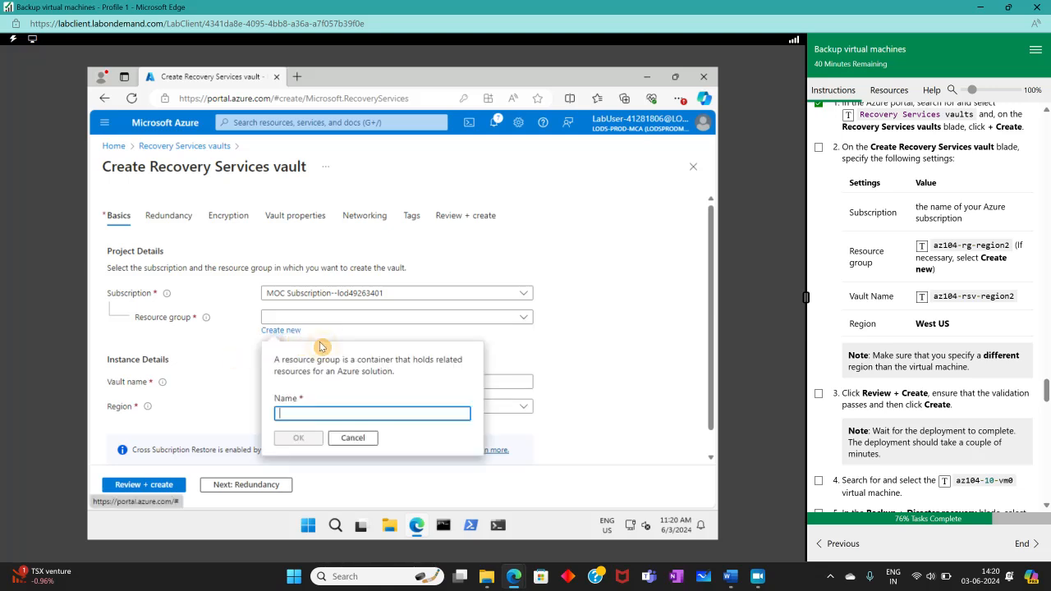
{"action": "left_click", "coordinate": [956, 245]}
{"action": "left_click", "coordinate": [321, 439]}
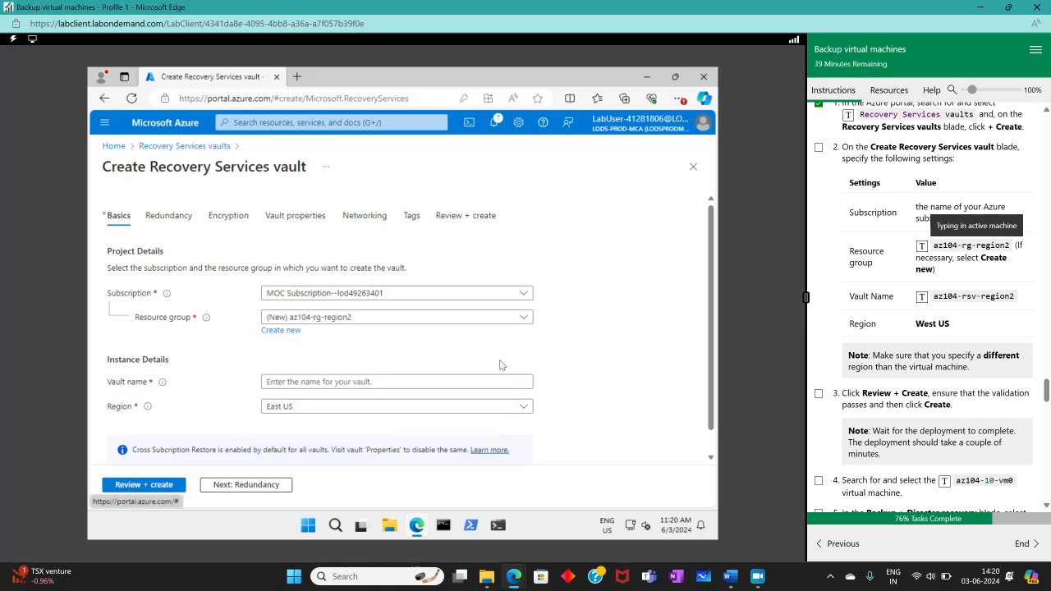
- Name the vault az104-rsv-region2, set region West US, then review and create it
{"action": "left_click", "coordinate": [509, 385]}
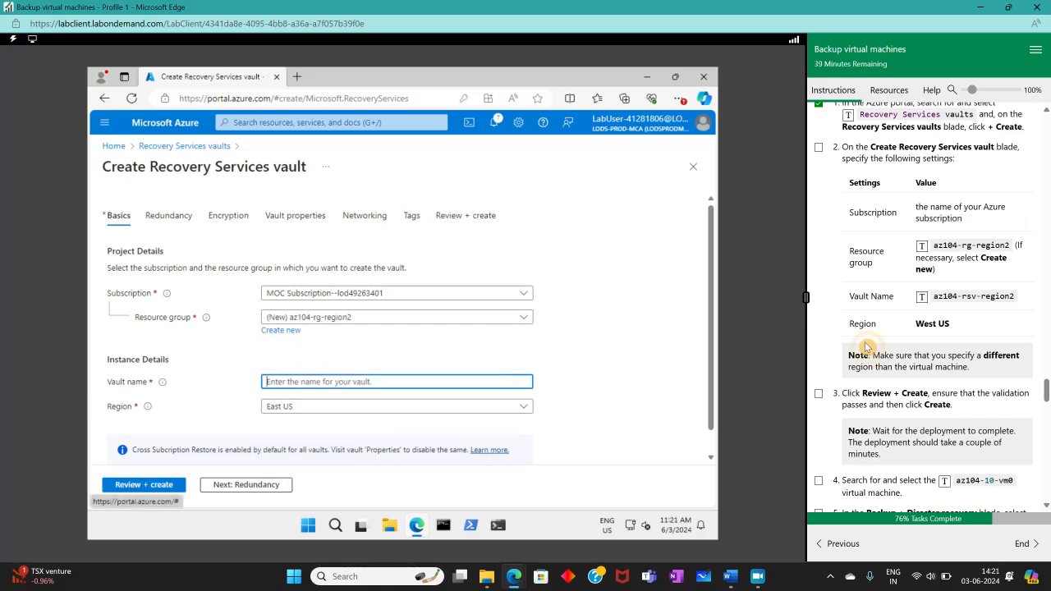
{"action": "left_click", "coordinate": [970, 296]}
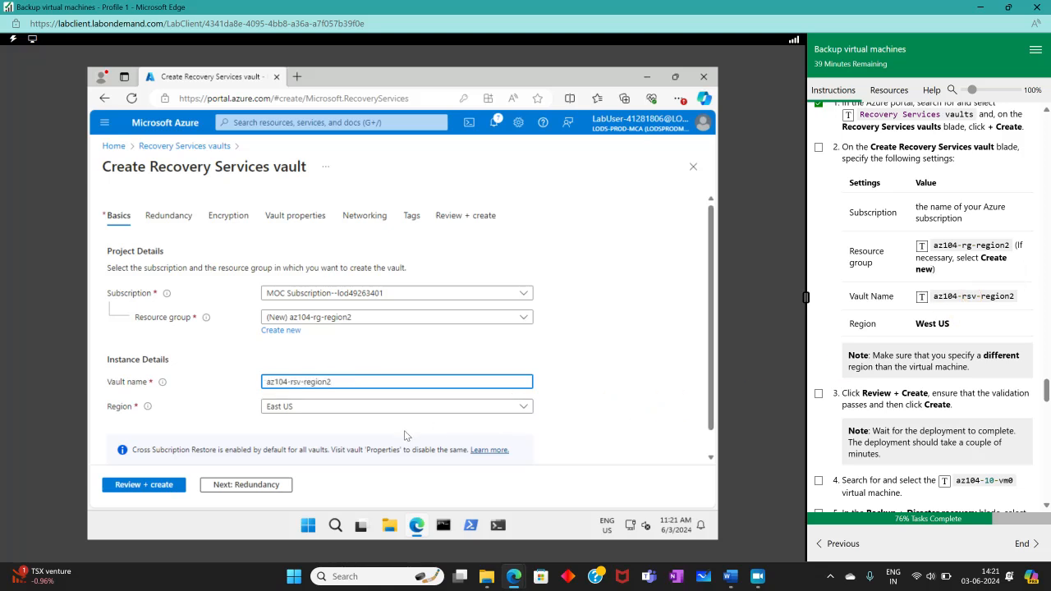
{"action": "left_click", "coordinate": [271, 407]}
{"action": "scroll", "coordinate": [308, 340], "scroll_direction": "down", "scroll_amount": 1}
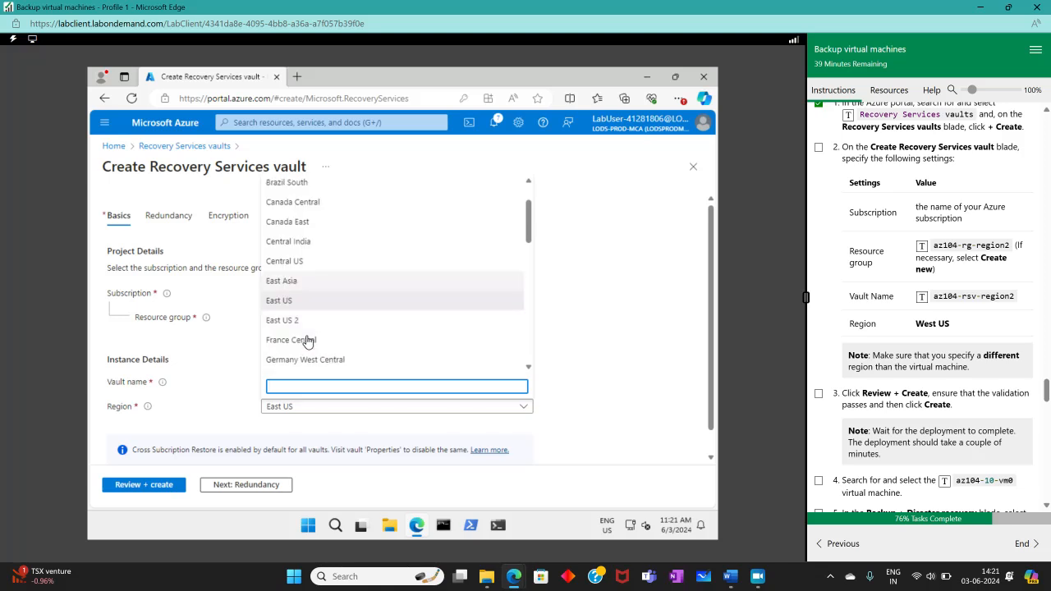
{"action": "scroll", "coordinate": [291, 326], "scroll_direction": "down", "scroll_amount": 3}
{"action": "scroll", "coordinate": [297, 323], "scroll_direction": "down", "scroll_amount": 7}
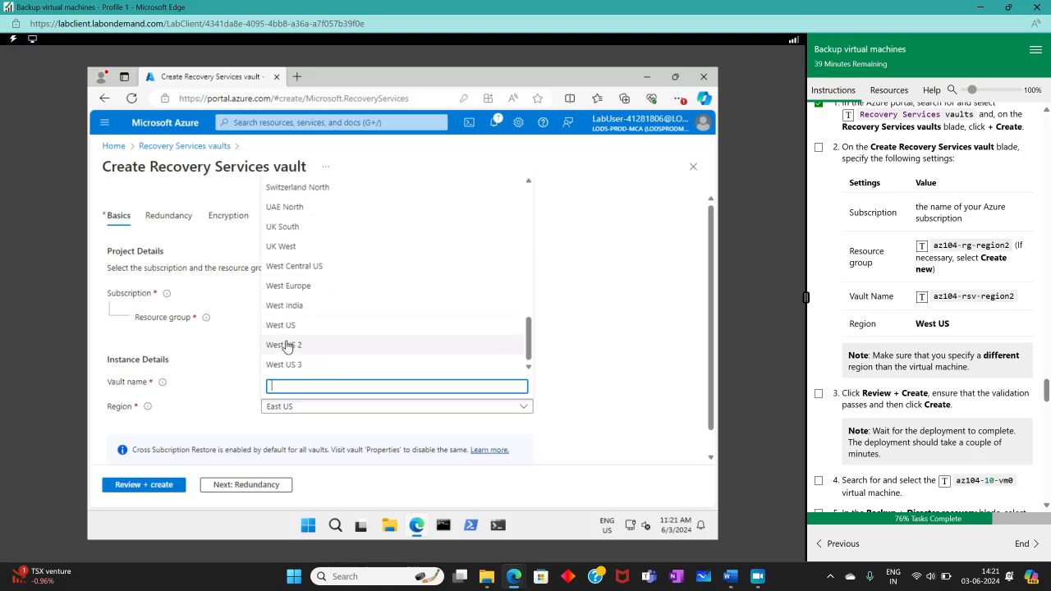
{"action": "left_click", "coordinate": [288, 325]}
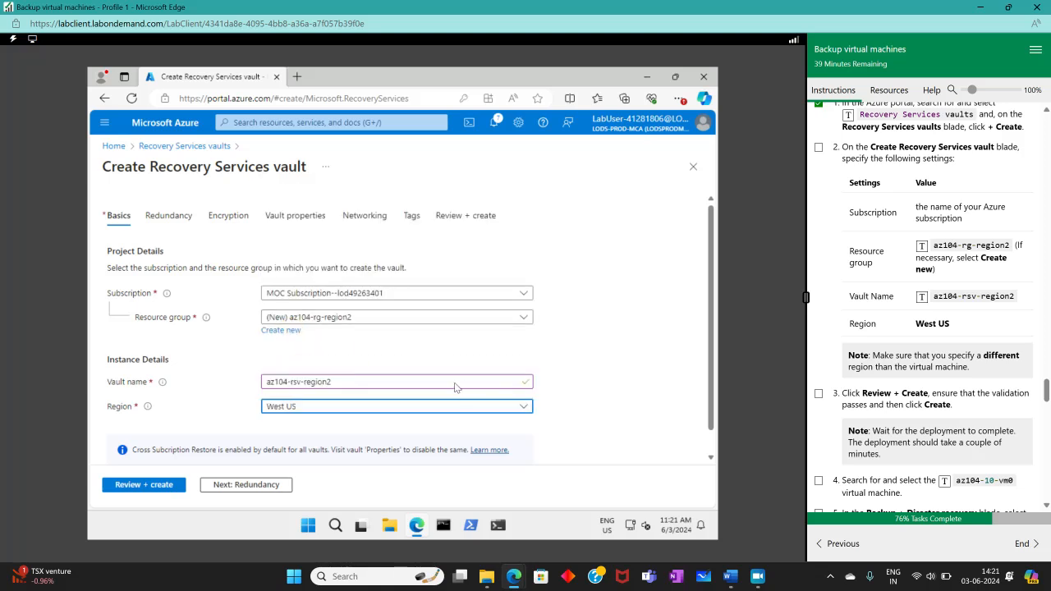
{"action": "scroll", "coordinate": [454, 391], "scroll_direction": "down", "scroll_amount": 1}
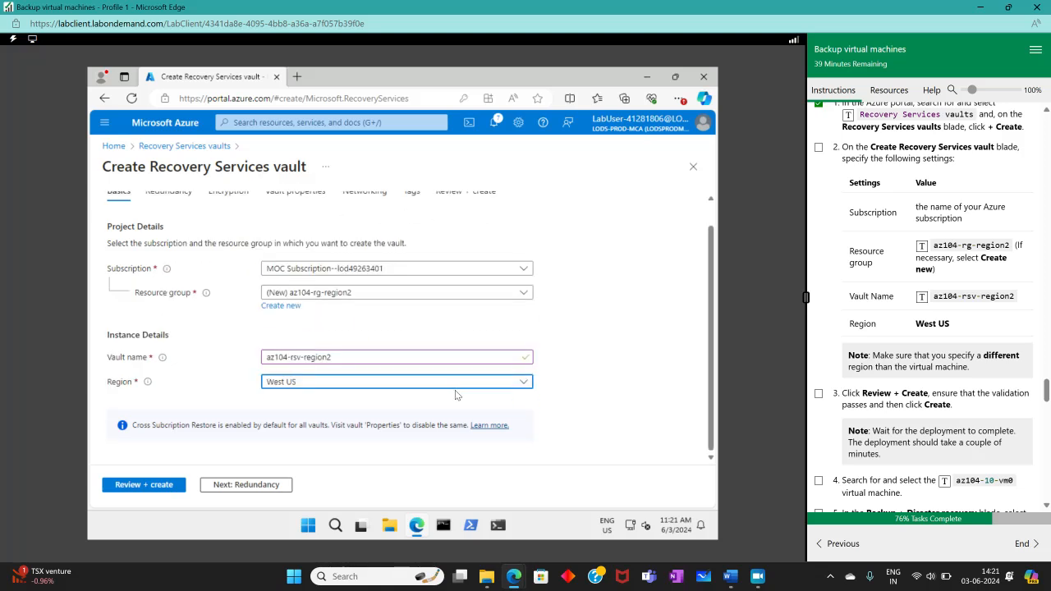
{"action": "left_click", "coordinate": [176, 486]}
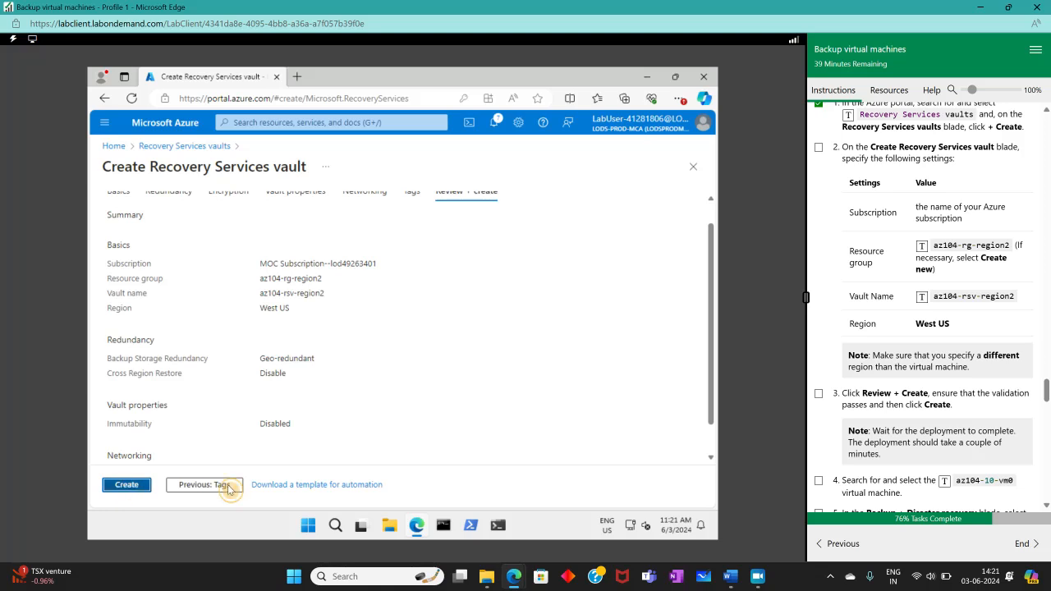
{"action": "left_click", "coordinate": [818, 393]}
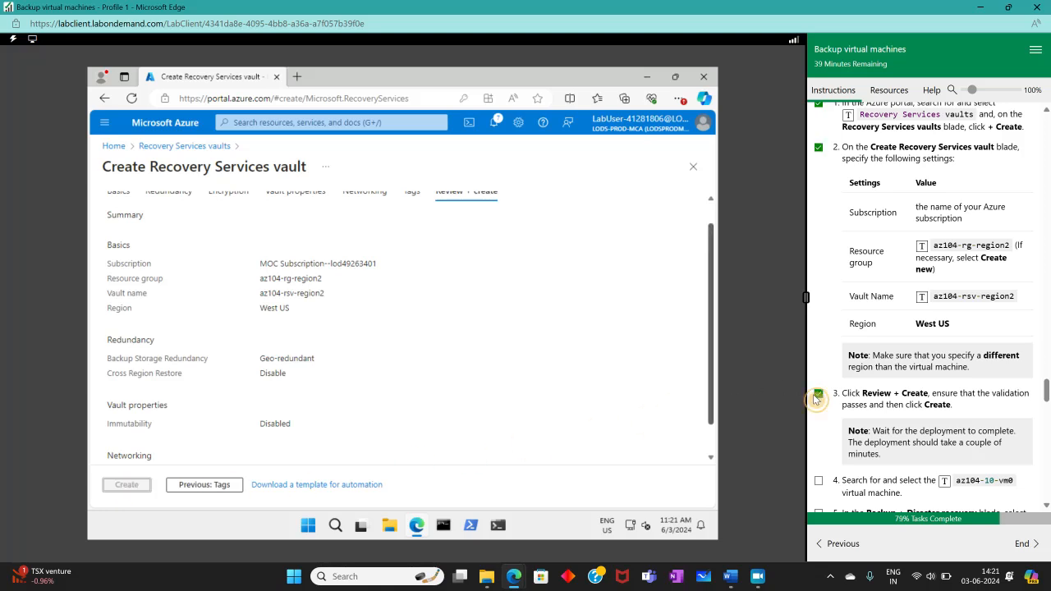
- Open the deployed az104-rsv-region2 vault, then go Home and open the Recovery Services vaults list
{"action": "scroll", "coordinate": [988, 402], "scroll_direction": "down", "scroll_amount": 3}
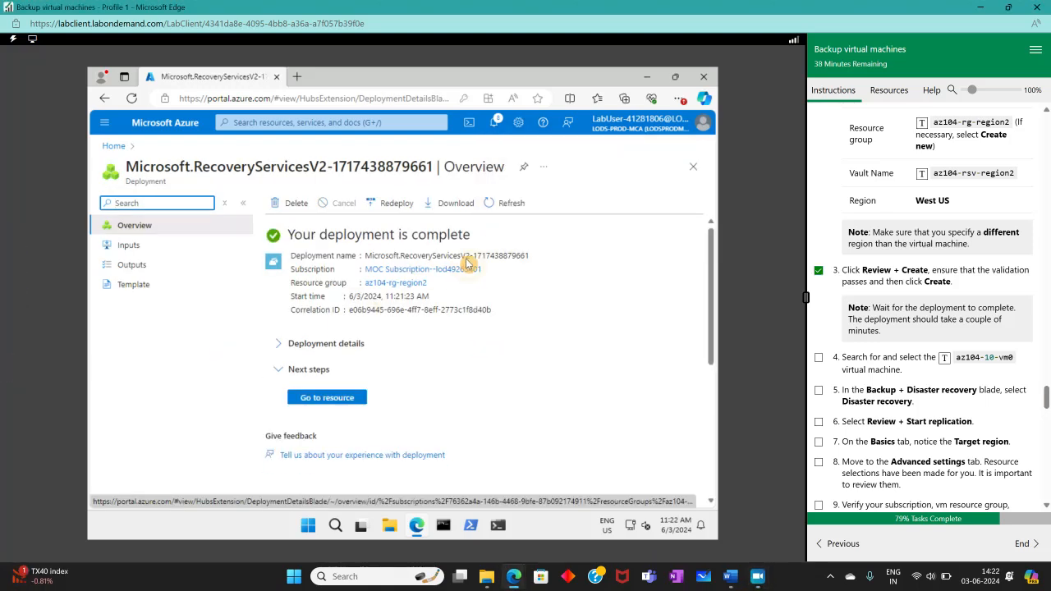
{"action": "left_click", "coordinate": [306, 398]}
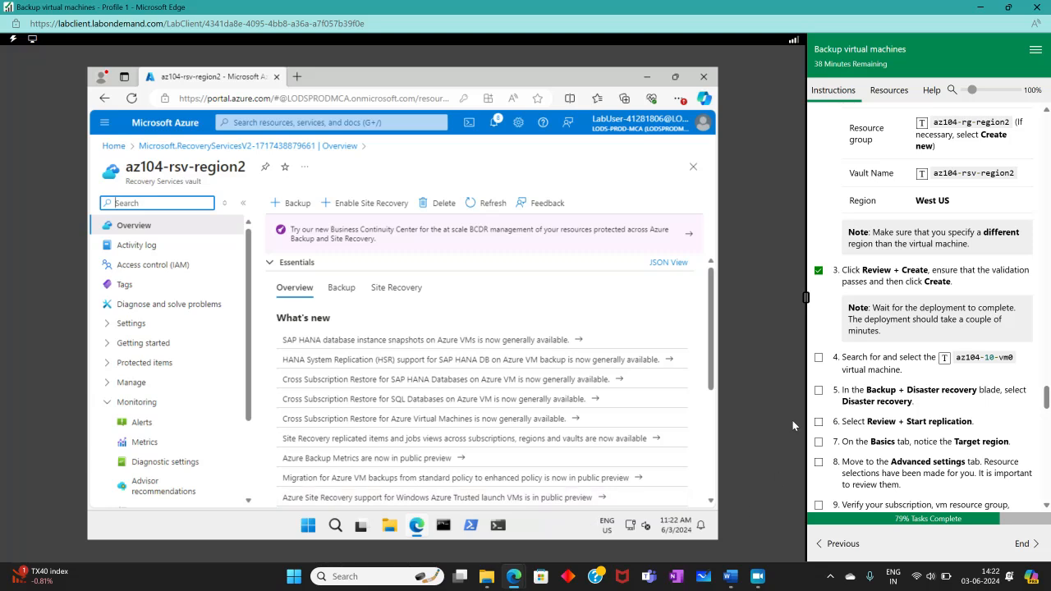
{"action": "left_click", "coordinate": [819, 358]}
{"action": "left_click", "coordinate": [188, 146]}
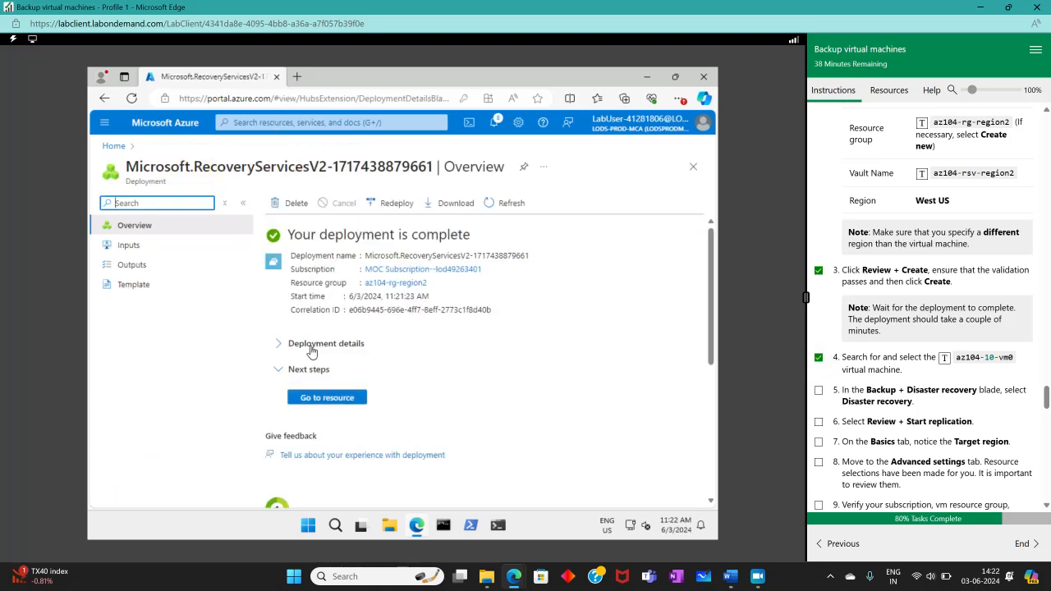
{"action": "left_click", "coordinate": [118, 146]}
{"action": "left_click", "coordinate": [231, 197]}
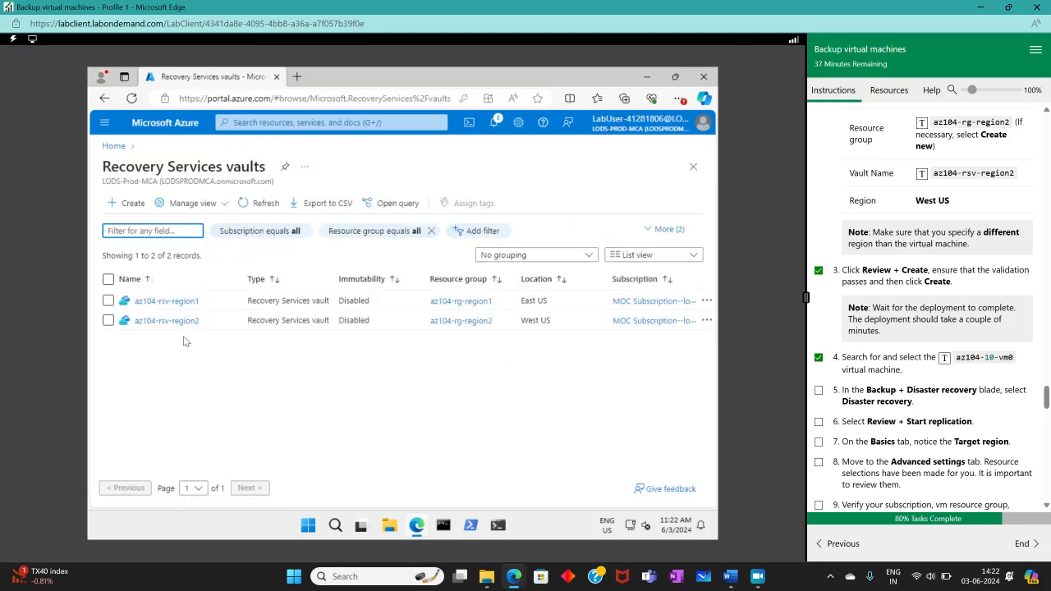
- Open Disaster recovery under Backup + disaster recovery for VM az104-10-vm0, found via Virtual machines
{"action": "left_click", "coordinate": [261, 123]}
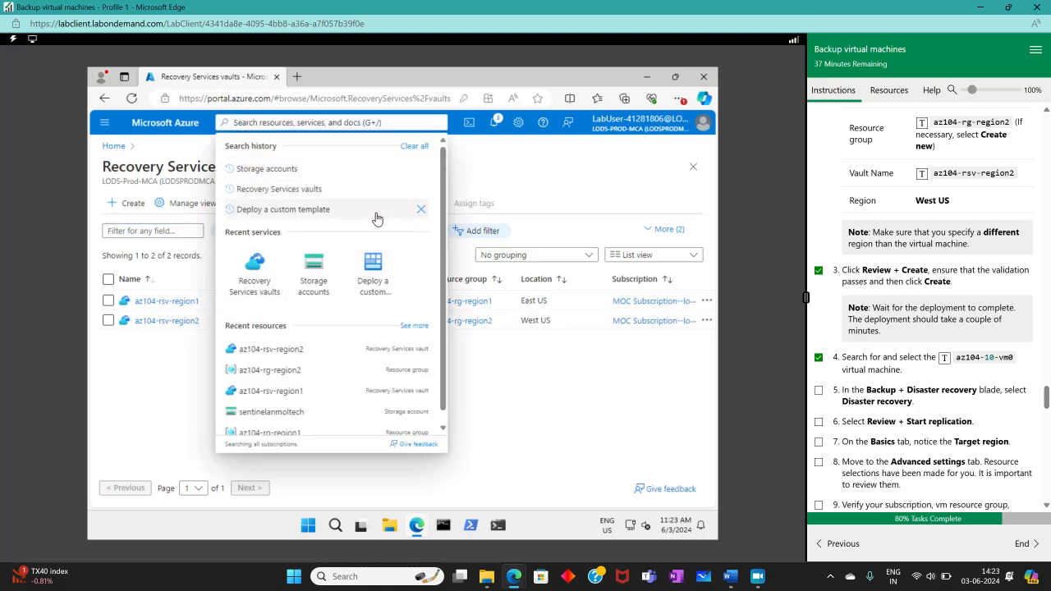
{"action": "type", "text": "virt"}
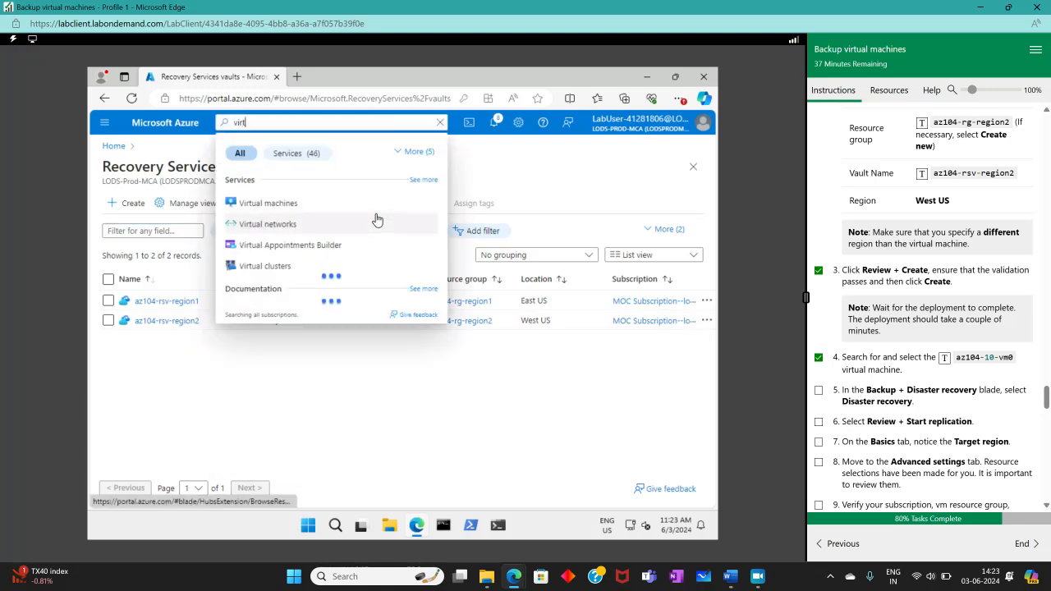
{"action": "left_click", "coordinate": [249, 207]}
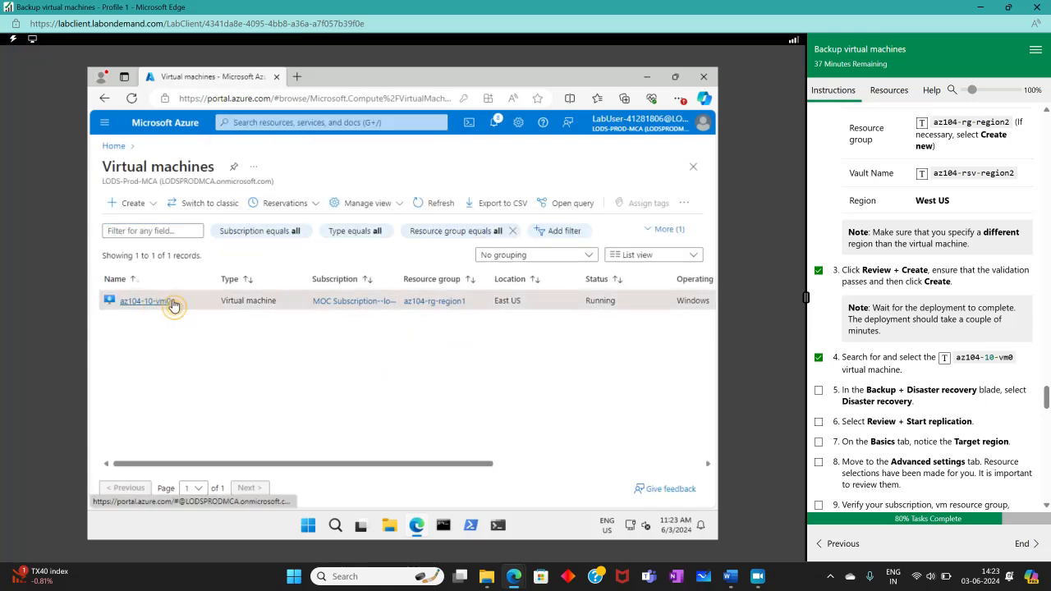
{"action": "left_click", "coordinate": [171, 302]}
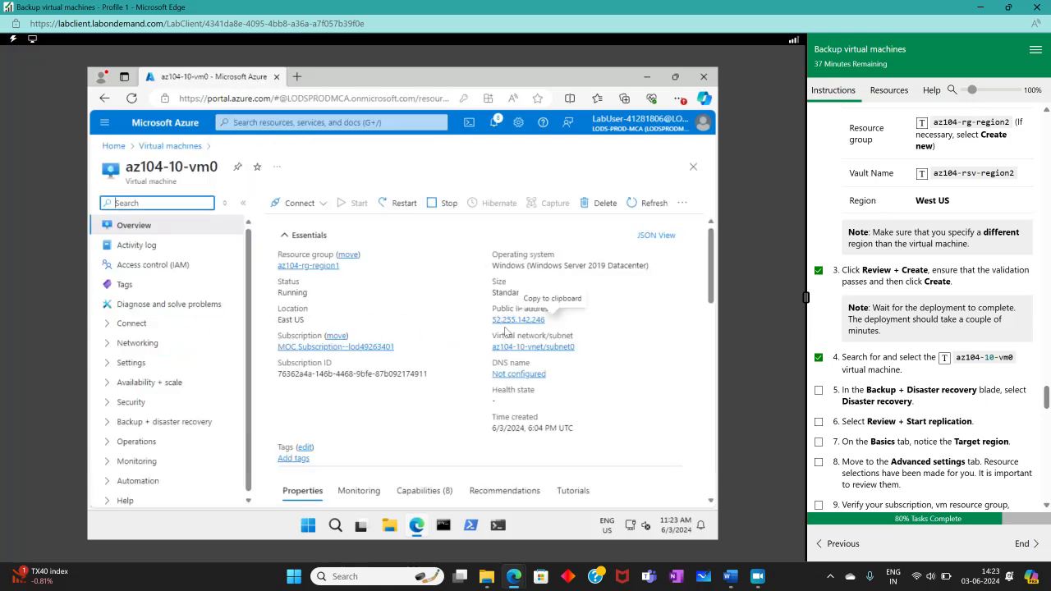
{"action": "scroll", "coordinate": [893, 384], "scroll_direction": "down", "scroll_amount": 2}
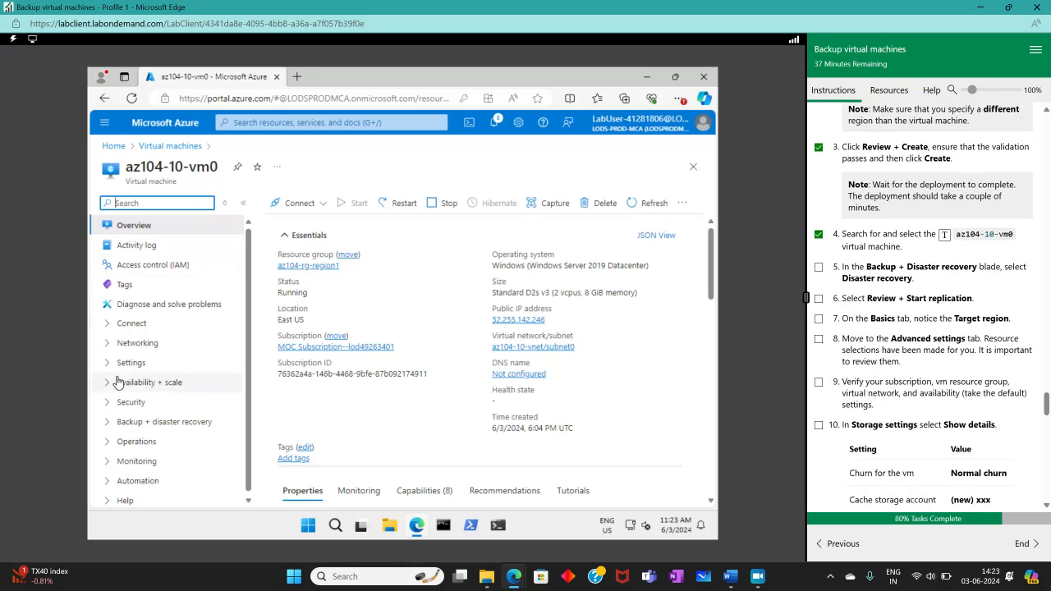
{"action": "left_click", "coordinate": [108, 422]}
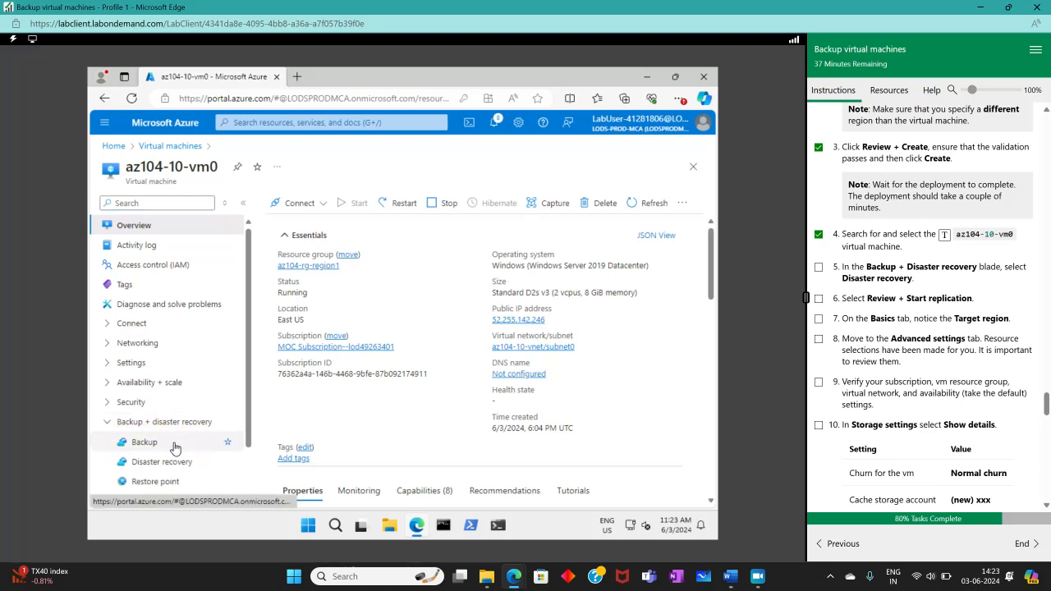
{"action": "left_click", "coordinate": [114, 463]}
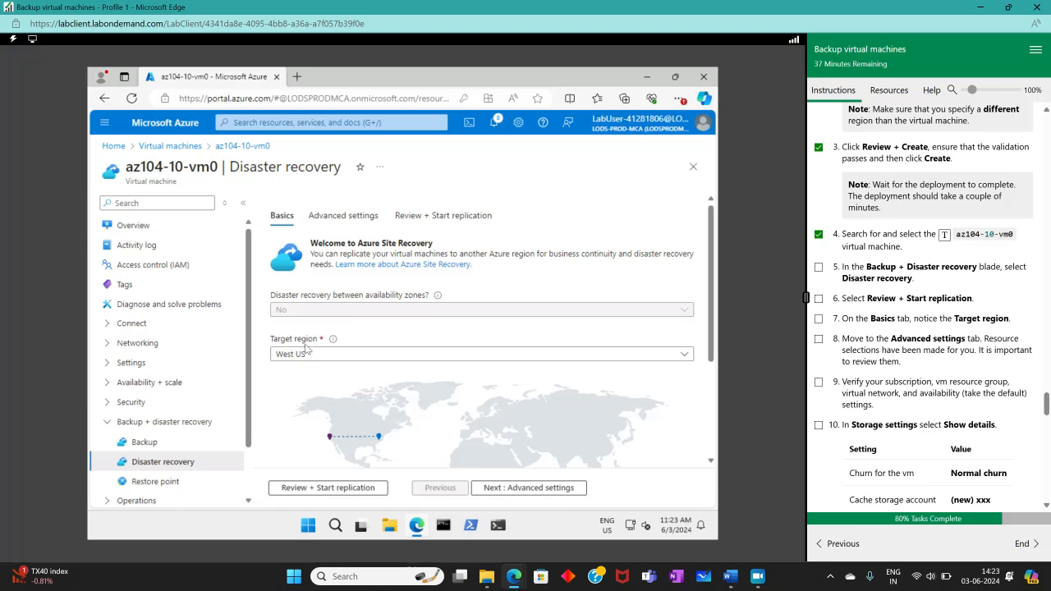
- Advance az104-10-vm0's replication setup through Advanced settings to the Review + Start replication tab
{"action": "left_click", "coordinate": [819, 319]}
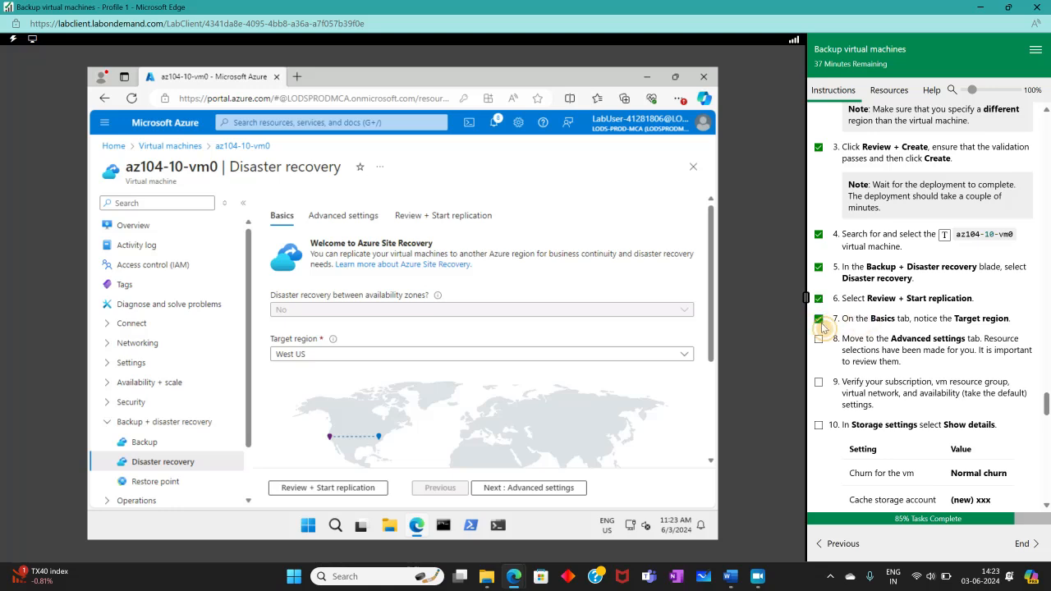
{"action": "scroll", "coordinate": [822, 326], "scroll_direction": "down", "scroll_amount": 2}
{"action": "scroll", "coordinate": [495, 371], "scroll_direction": "down", "scroll_amount": 2}
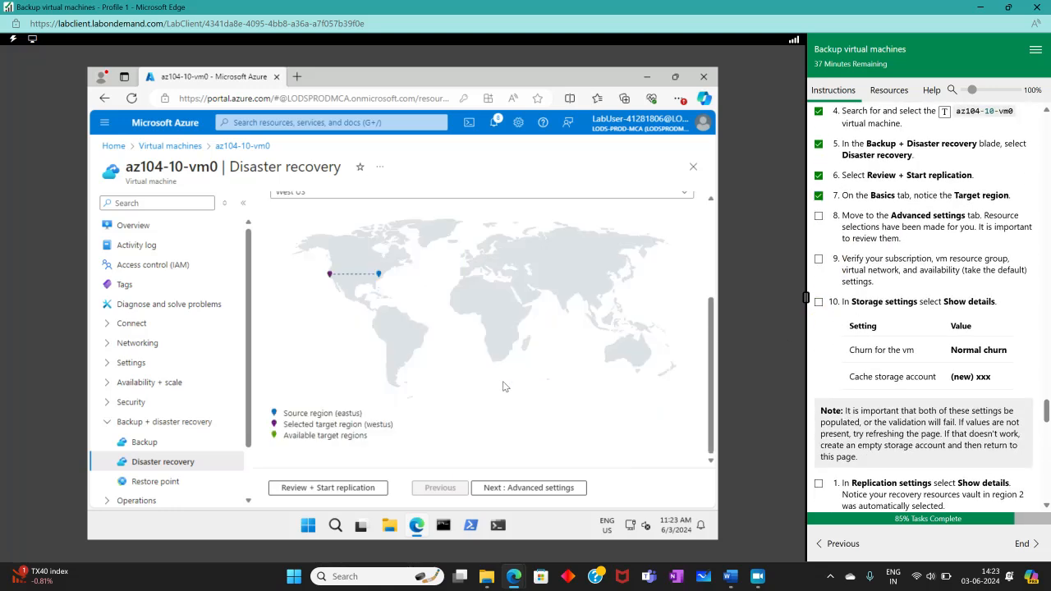
{"action": "left_click", "coordinate": [522, 490]}
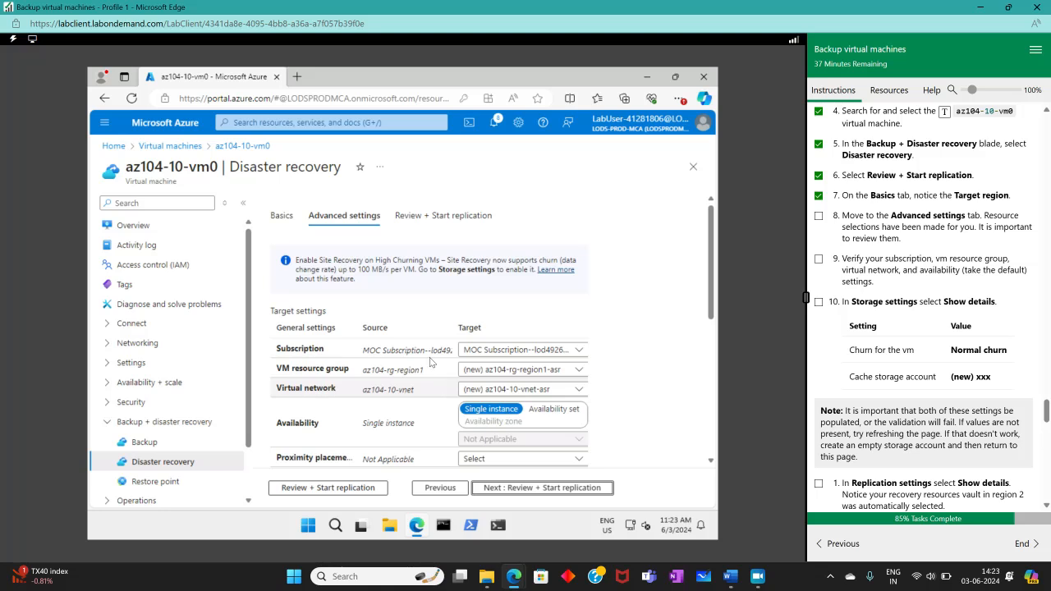
{"action": "scroll", "coordinate": [408, 318], "scroll_direction": "down", "scroll_amount": 3}
{"action": "scroll", "coordinate": [414, 322], "scroll_direction": "up", "scroll_amount": 3}
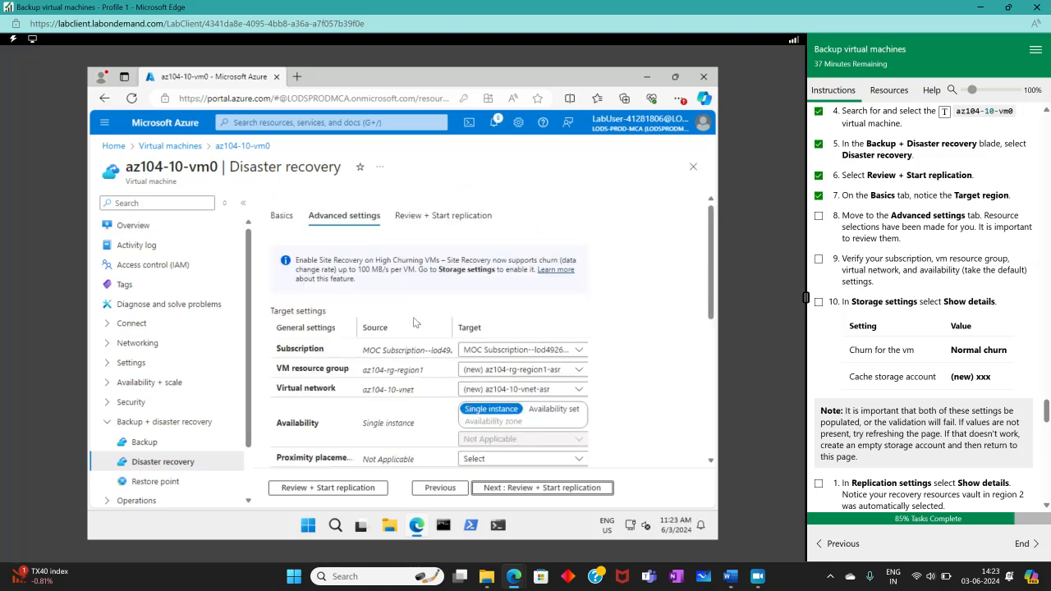
{"action": "scroll", "coordinate": [332, 318], "scroll_direction": "down", "scroll_amount": 1}
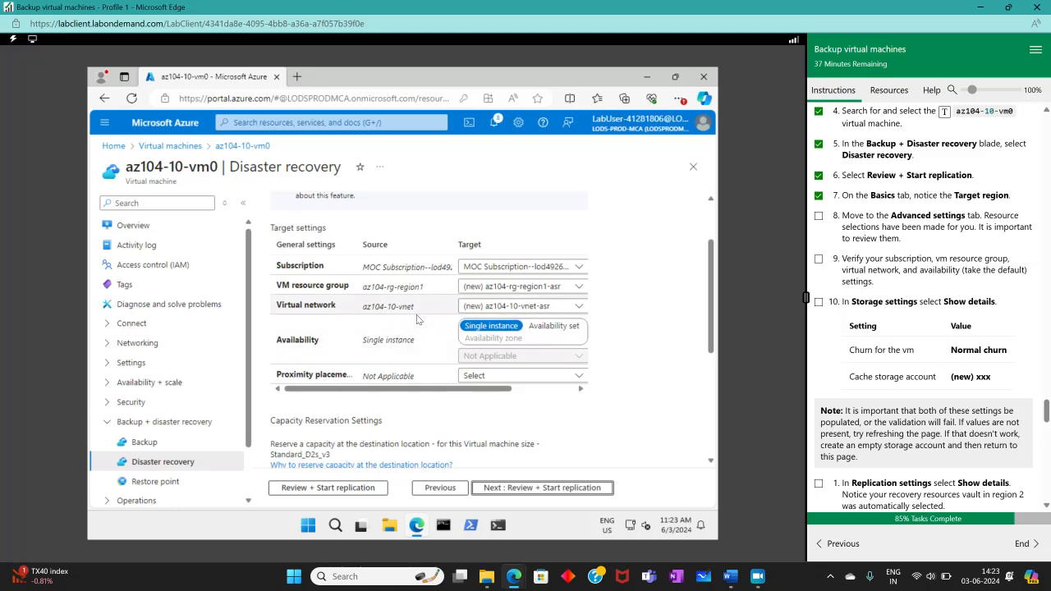
{"action": "scroll", "coordinate": [399, 313], "scroll_direction": "down", "scroll_amount": 1}
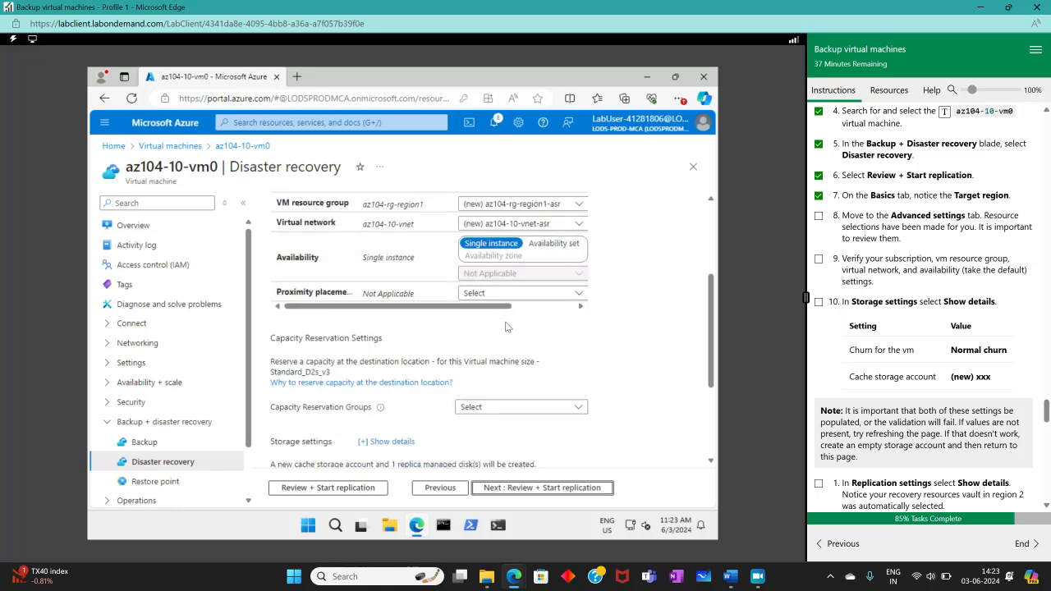
{"action": "scroll", "coordinate": [501, 330], "scroll_direction": "down", "scroll_amount": 2}
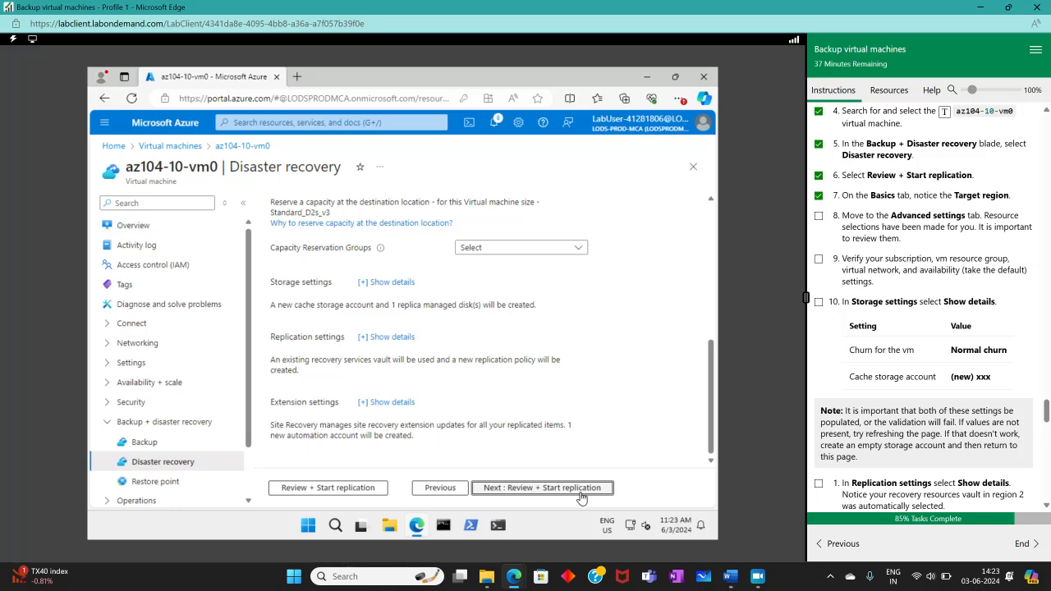
{"action": "left_click", "coordinate": [818, 216]}
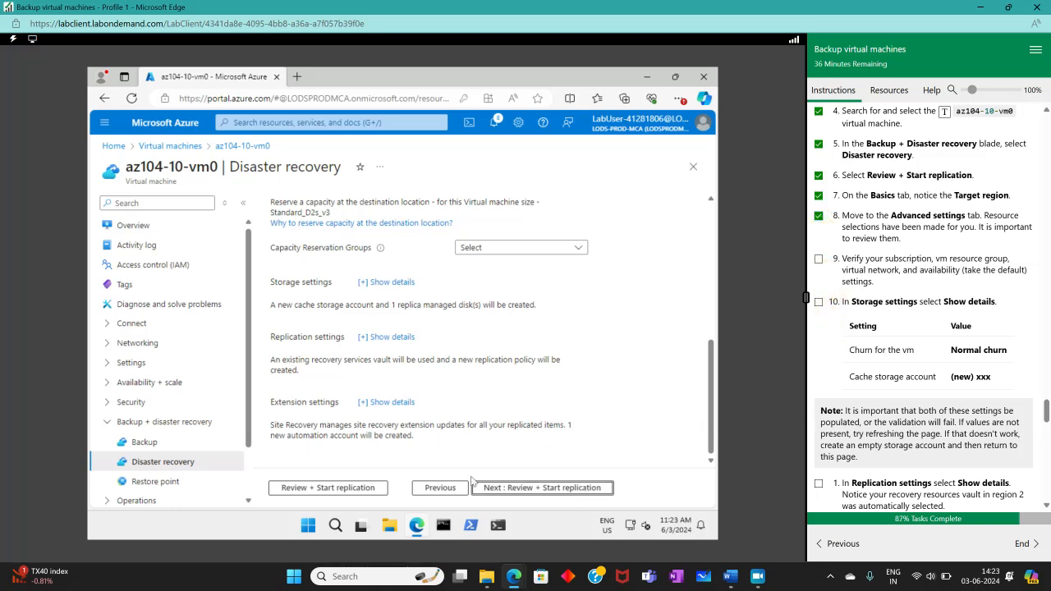
{"action": "left_click", "coordinate": [503, 488]}
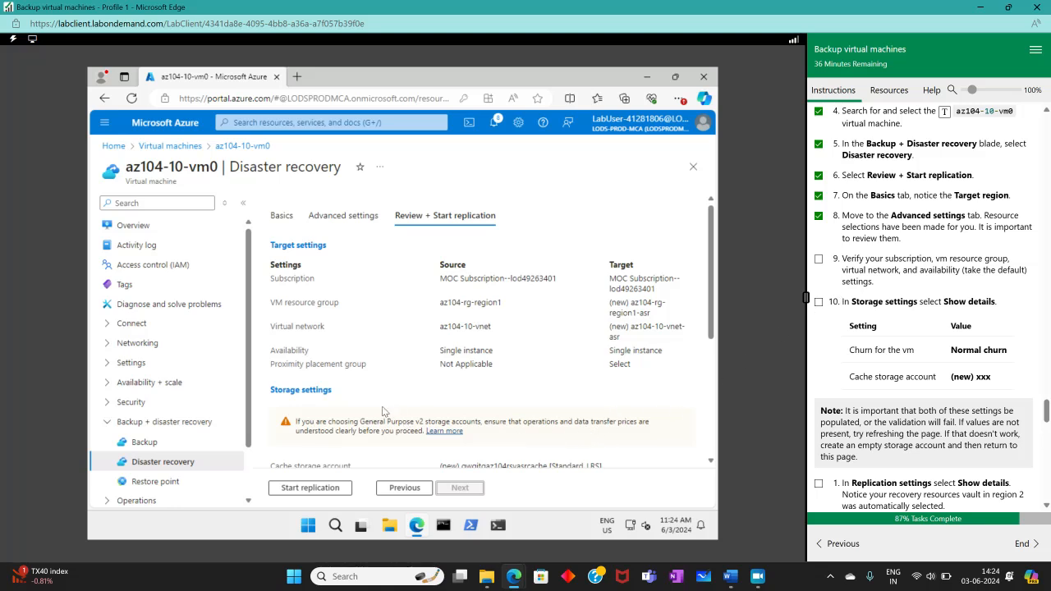
- Review the summary listing az104-rg-region1-asr and az104-10-vnet-asr, then go back to Advanced settings
{"action": "scroll", "coordinate": [383, 411], "scroll_direction": "down", "scroll_amount": 3}
{"action": "scroll", "coordinate": [386, 409], "scroll_direction": "up", "scroll_amount": 1}
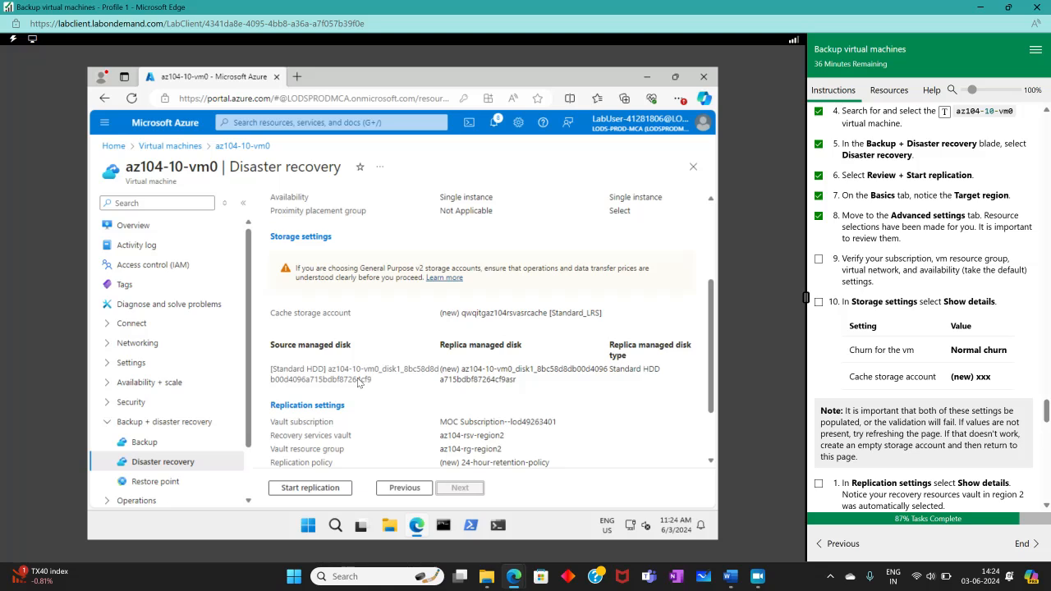
{"action": "scroll", "coordinate": [358, 381], "scroll_direction": "down", "scroll_amount": 2}
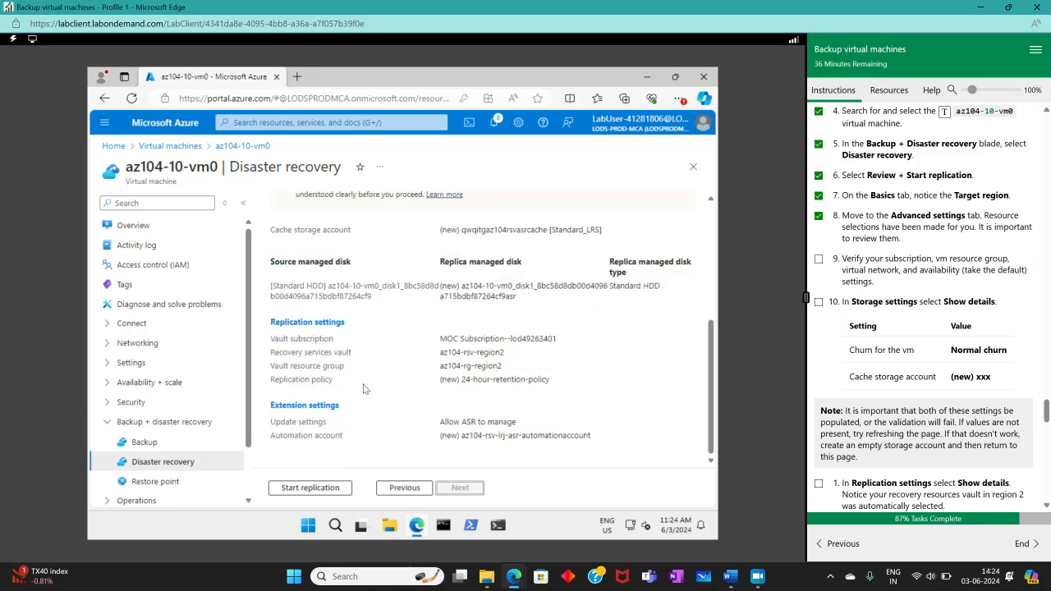
{"action": "scroll", "coordinate": [364, 389], "scroll_direction": "up", "scroll_amount": 5}
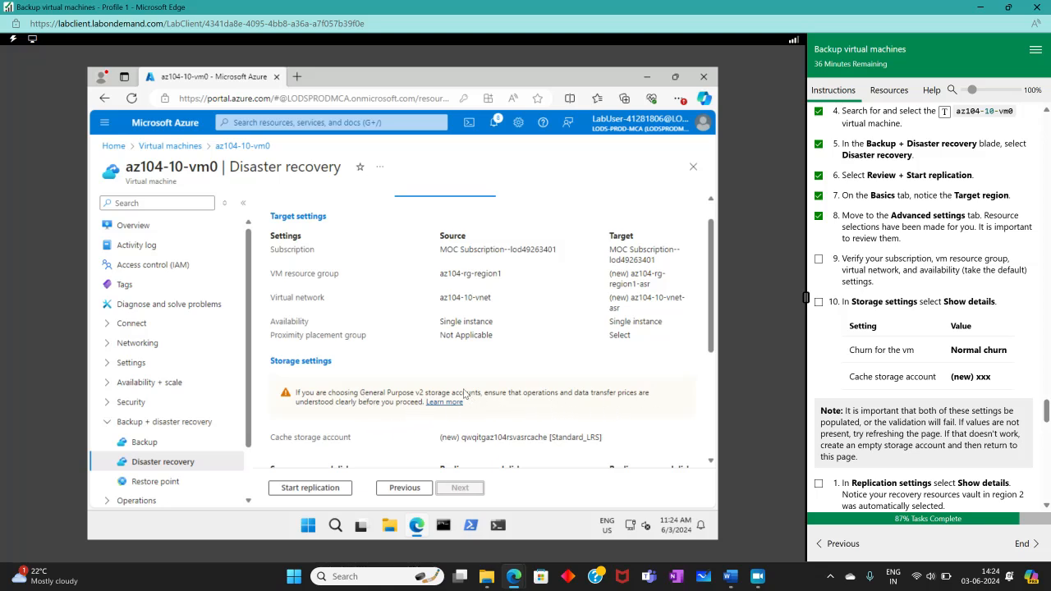
{"action": "scroll", "coordinate": [461, 393], "scroll_direction": "up", "scroll_amount": 1}
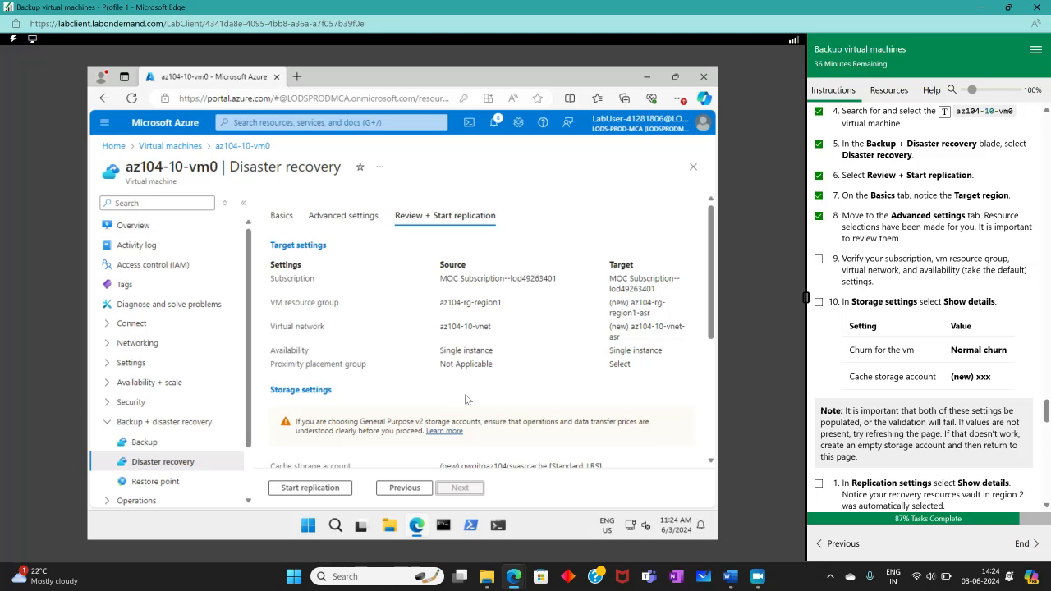
{"action": "scroll", "coordinate": [465, 399], "scroll_direction": "down", "scroll_amount": 3}
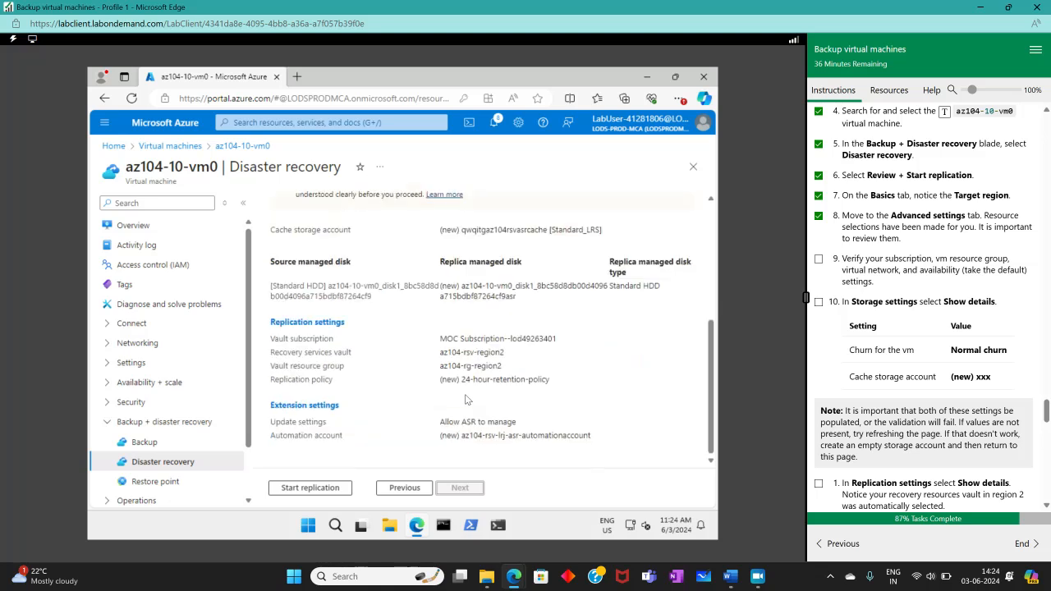
{"action": "left_click", "coordinate": [404, 488]}
{"action": "scroll", "coordinate": [482, 395], "scroll_direction": "up", "scroll_amount": 1}
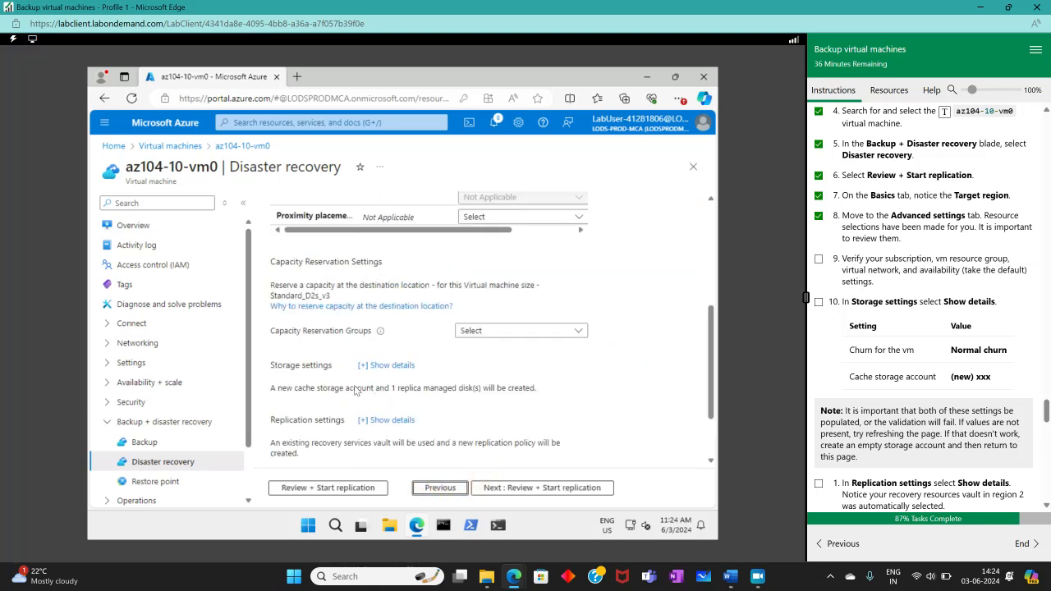
- Expand Storage settings details showing Normal Churn, a new cache storage account and Standard HDD replica
{"action": "left_click", "coordinate": [380, 366]}
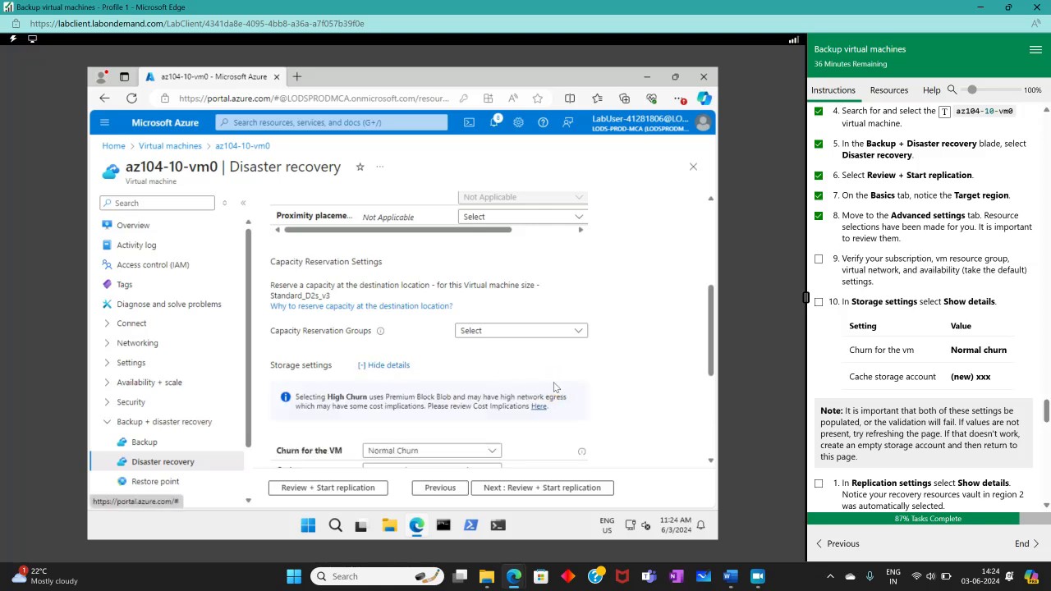
{"action": "scroll", "coordinate": [515, 397], "scroll_direction": "down", "scroll_amount": 1}
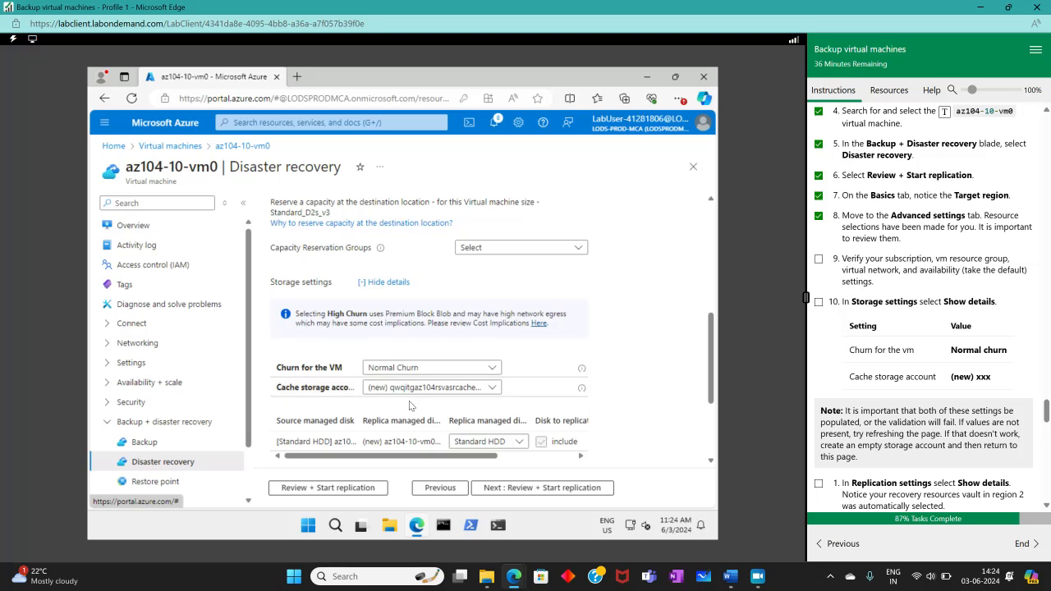
{"action": "left_click", "coordinate": [819, 302]}
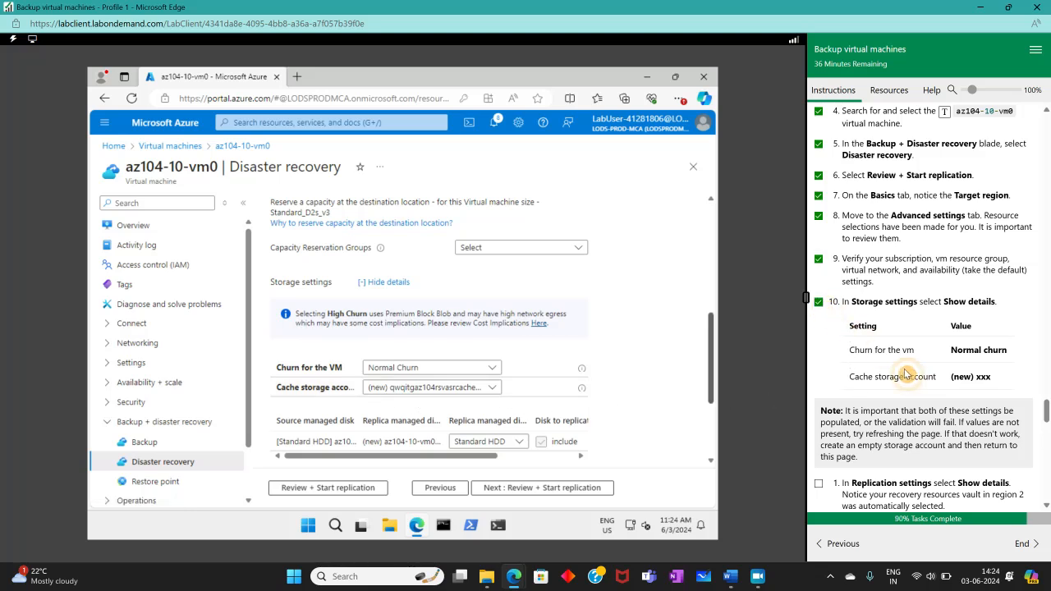
{"action": "scroll", "coordinate": [907, 375], "scroll_direction": "down", "scroll_amount": 1}
{"action": "scroll", "coordinate": [906, 375], "scroll_direction": "down", "scroll_amount": 1}
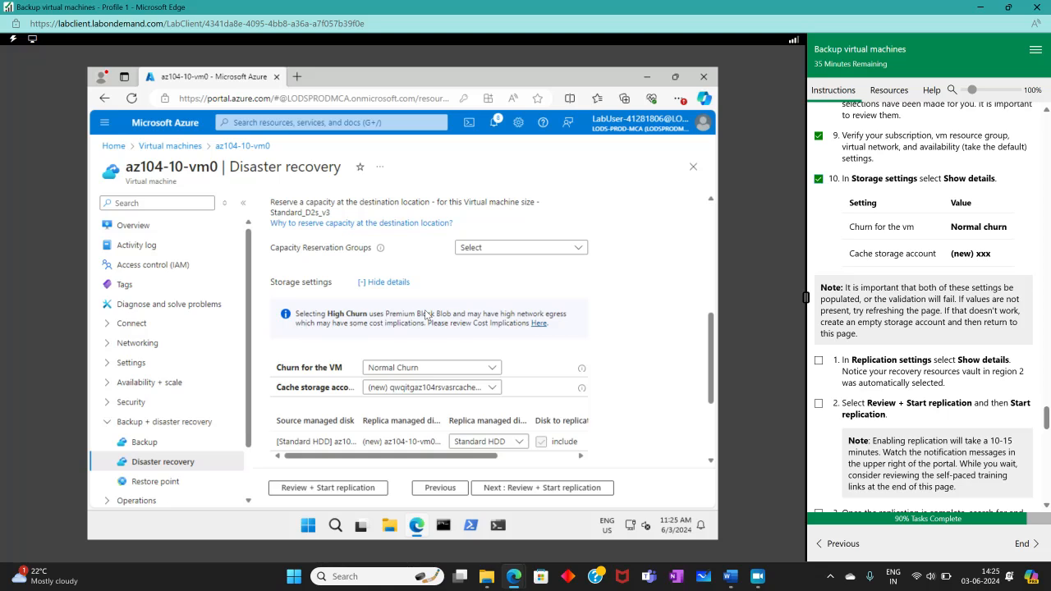
{"action": "left_click", "coordinate": [514, 490]}
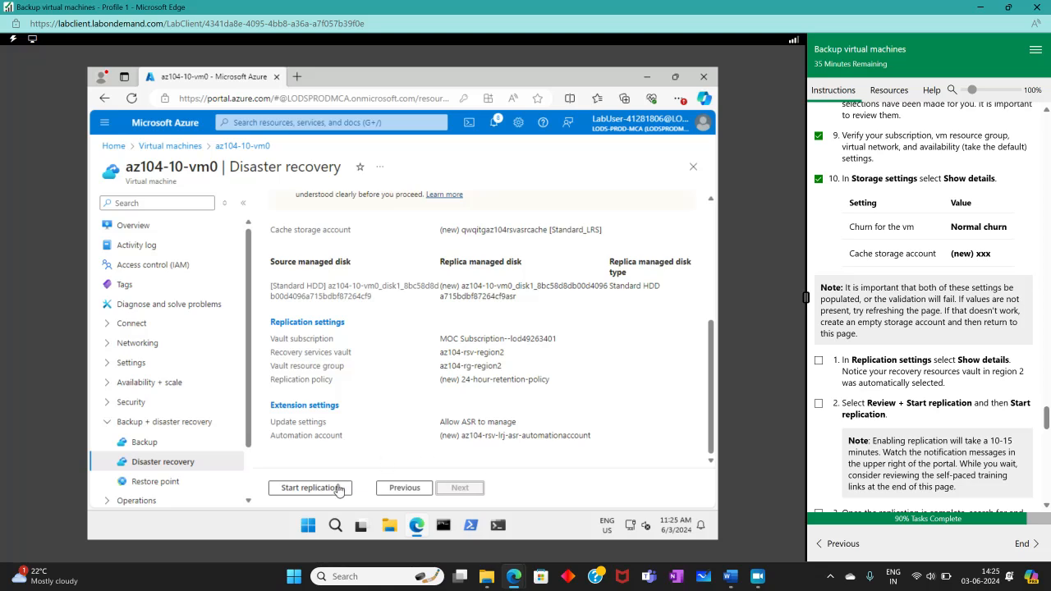
{"action": "left_click", "coordinate": [402, 490]}
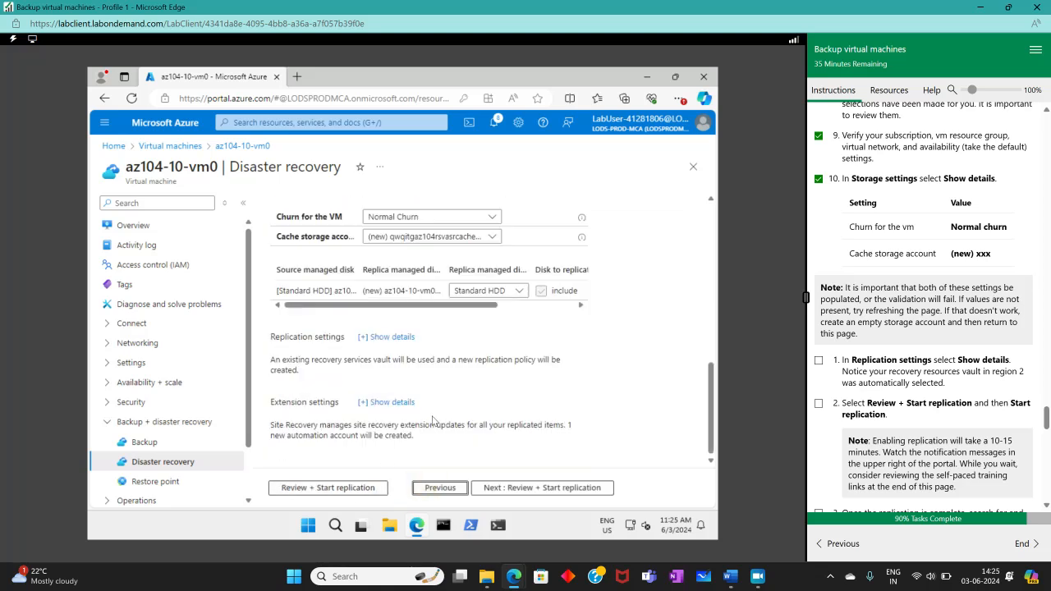
- Expand Replication settings details confirming vault az104-rsv-region2 and the 24-hour-retention-policy
{"action": "left_click", "coordinate": [399, 341]}
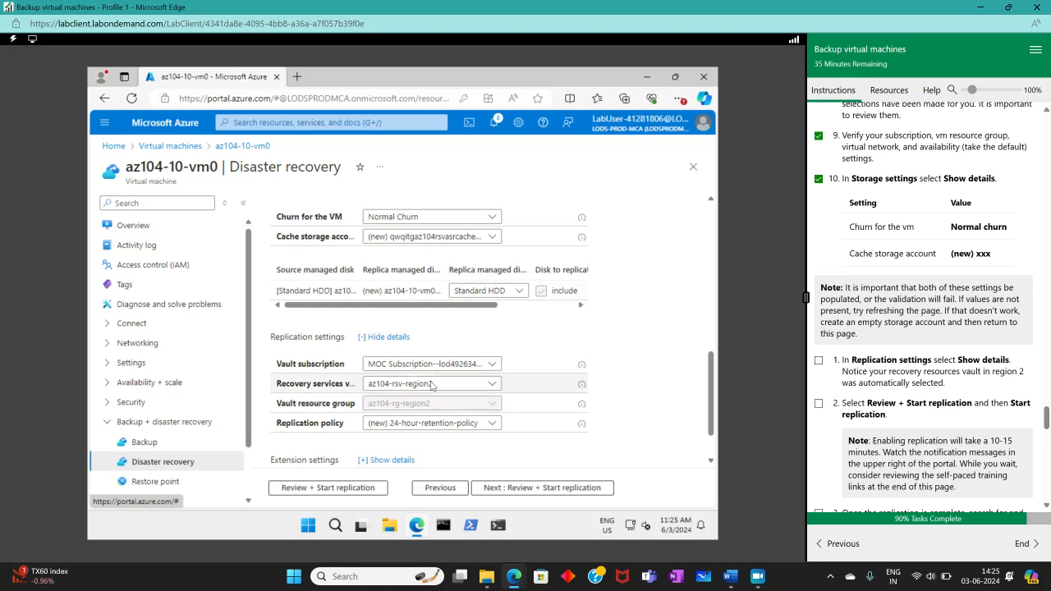
{"action": "scroll", "coordinate": [639, 400], "scroll_direction": "down", "scroll_amount": 1}
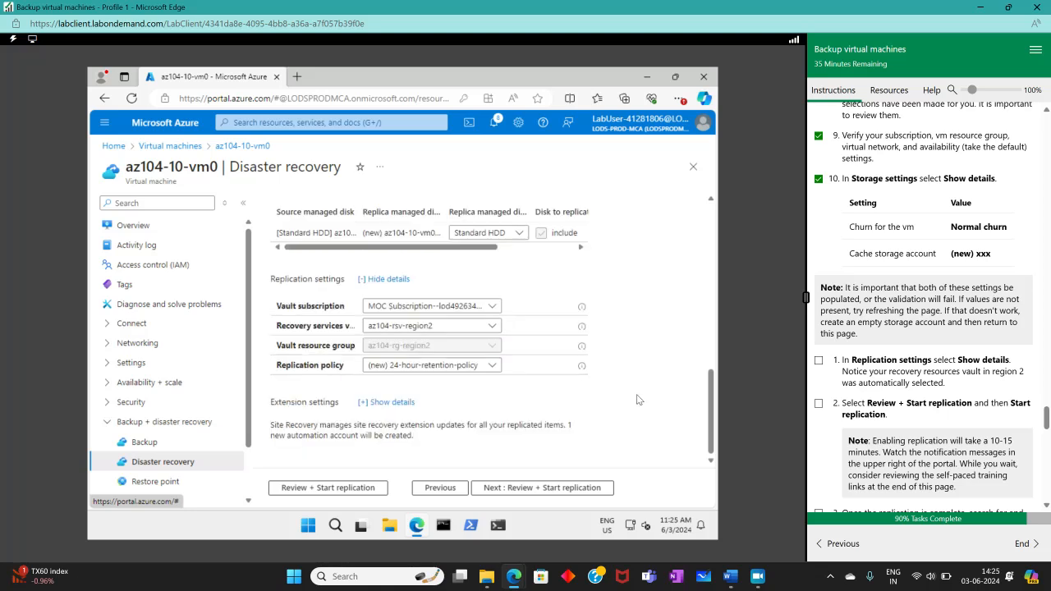
{"action": "left_click", "coordinate": [819, 361]}
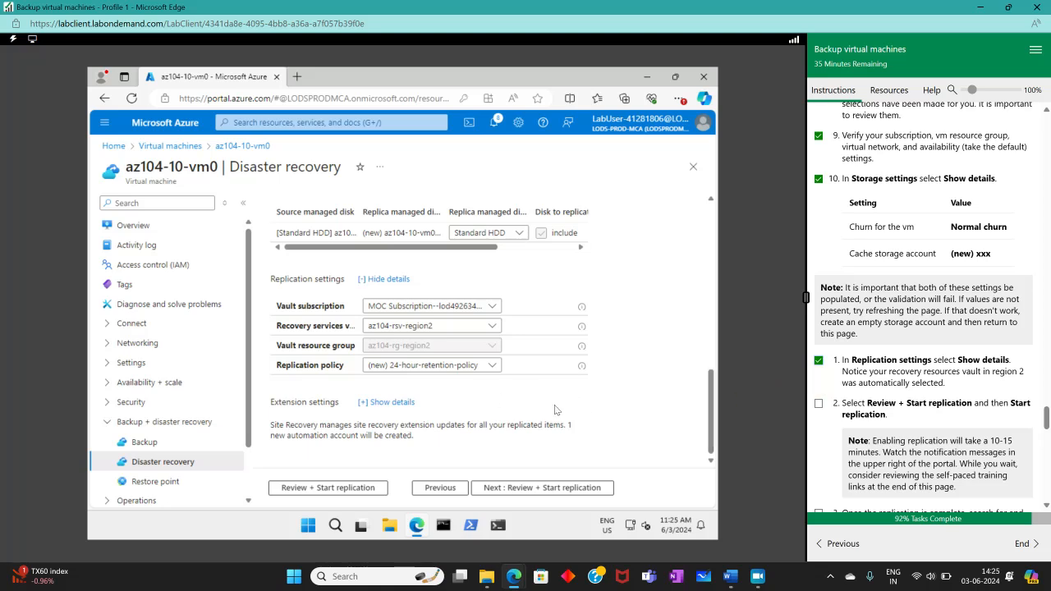
- Start replication of az104-10-vm0 from the review summary and watch the deployment notifications
{"action": "left_click", "coordinate": [513, 488]}
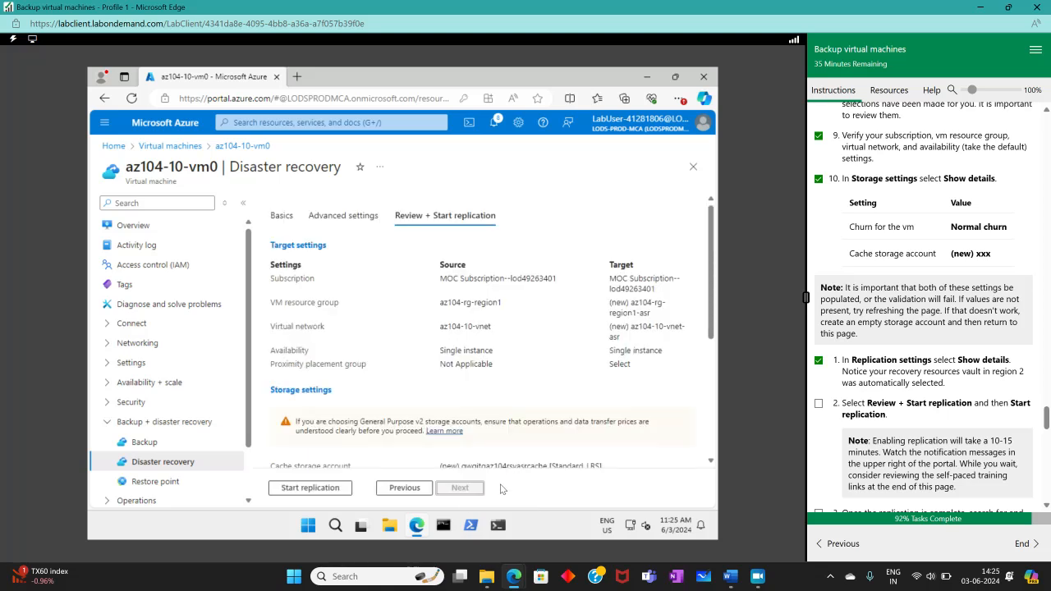
{"action": "left_click", "coordinate": [287, 487]}
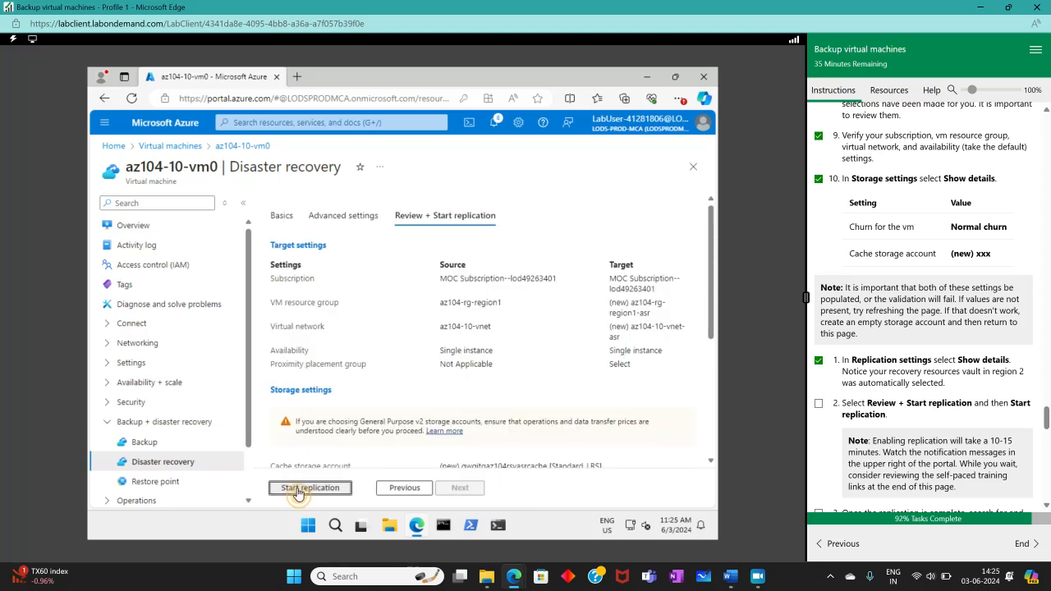
{"action": "left_click", "coordinate": [819, 403]}
{"action": "scroll", "coordinate": [834, 401], "scroll_direction": "down", "scroll_amount": 1}
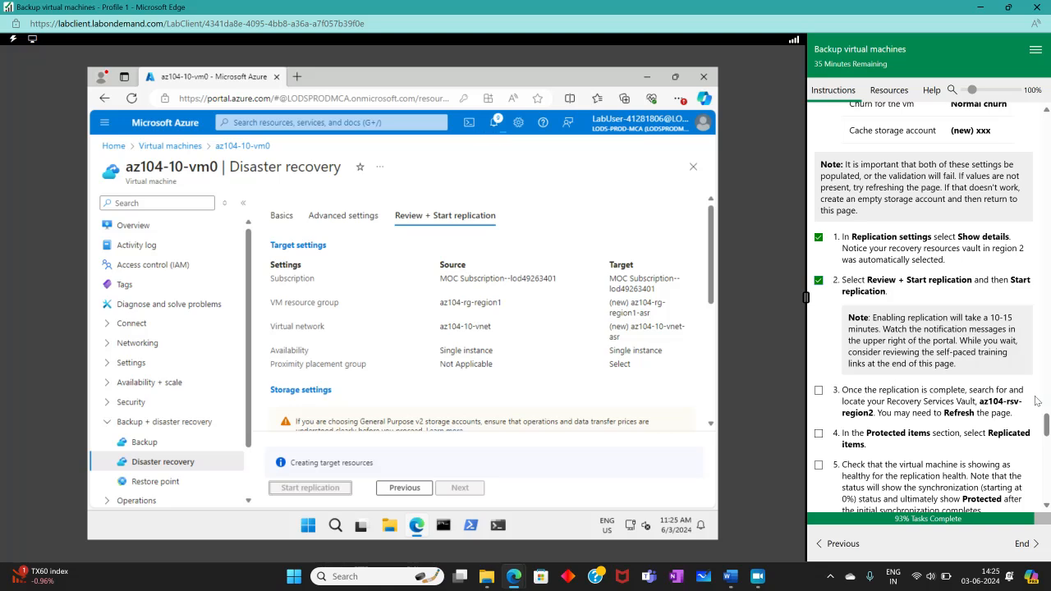
{"action": "left_click", "coordinate": [757, 578]}
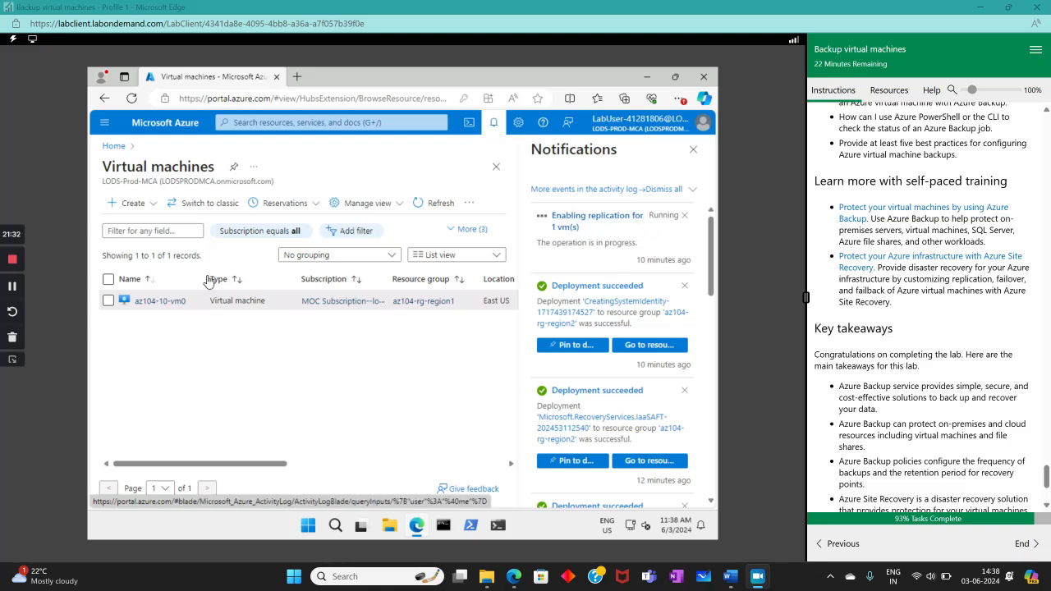
- Search the portal for Recovery Services vaults and open the az104-rsv-region2 vault
{"action": "left_click", "coordinate": [11, 287]}
{"action": "left_click", "coordinate": [11, 287]}
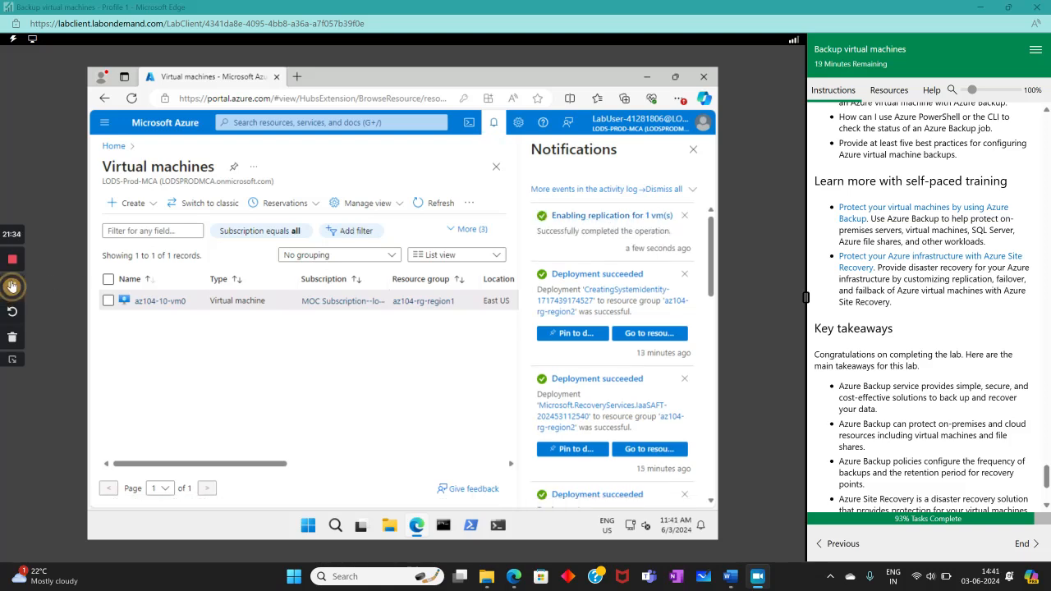
{"action": "left_click", "coordinate": [11, 362]}
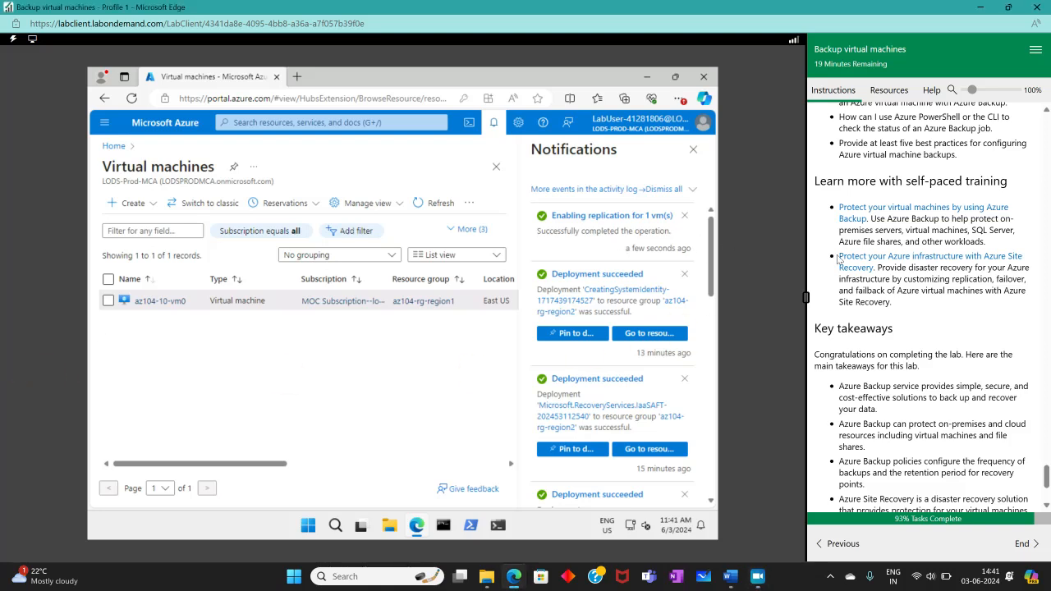
{"action": "scroll", "coordinate": [873, 270], "scroll_direction": "up", "scroll_amount": 5}
{"action": "scroll", "coordinate": [870, 266], "scroll_direction": "up", "scroll_amount": 3}
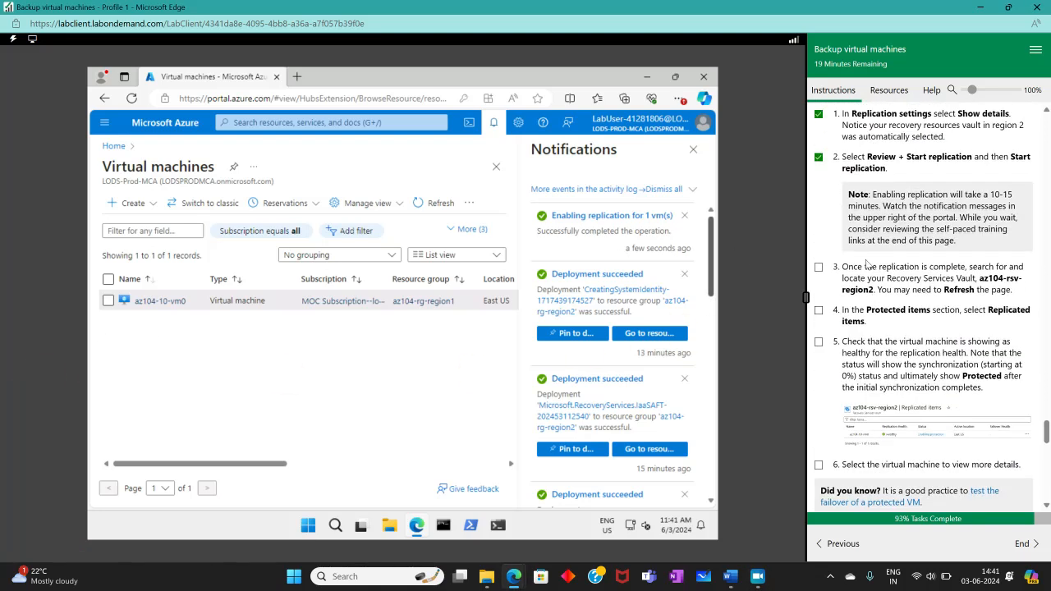
{"action": "scroll", "coordinate": [884, 302], "scroll_direction": "up", "scroll_amount": 1}
{"action": "scroll", "coordinate": [886, 298], "scroll_direction": "down", "scroll_amount": 2}
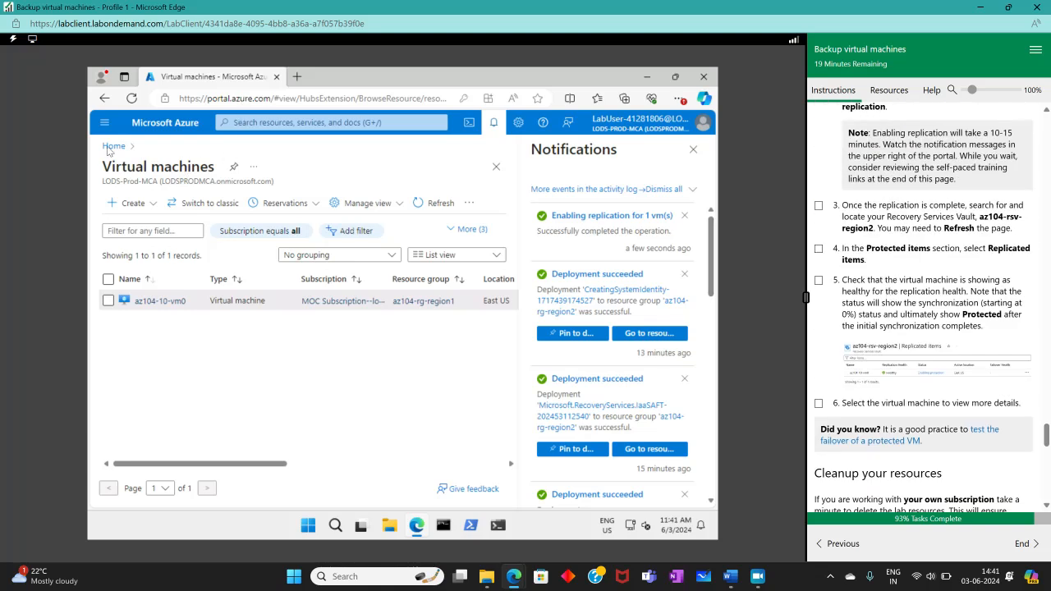
{"action": "left_click", "coordinate": [266, 125]}
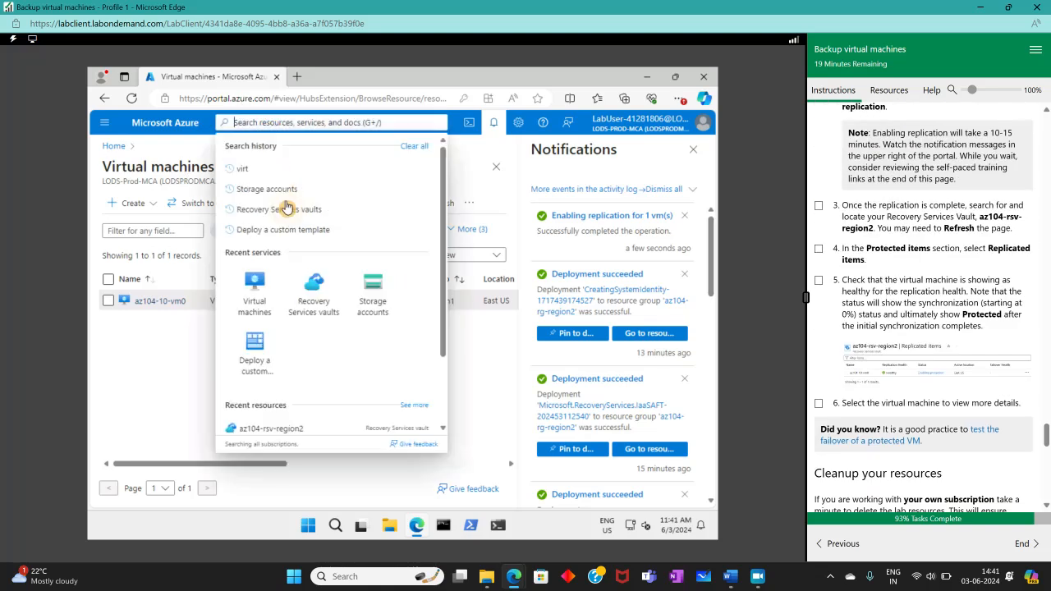
{"action": "left_click", "coordinate": [267, 210]}
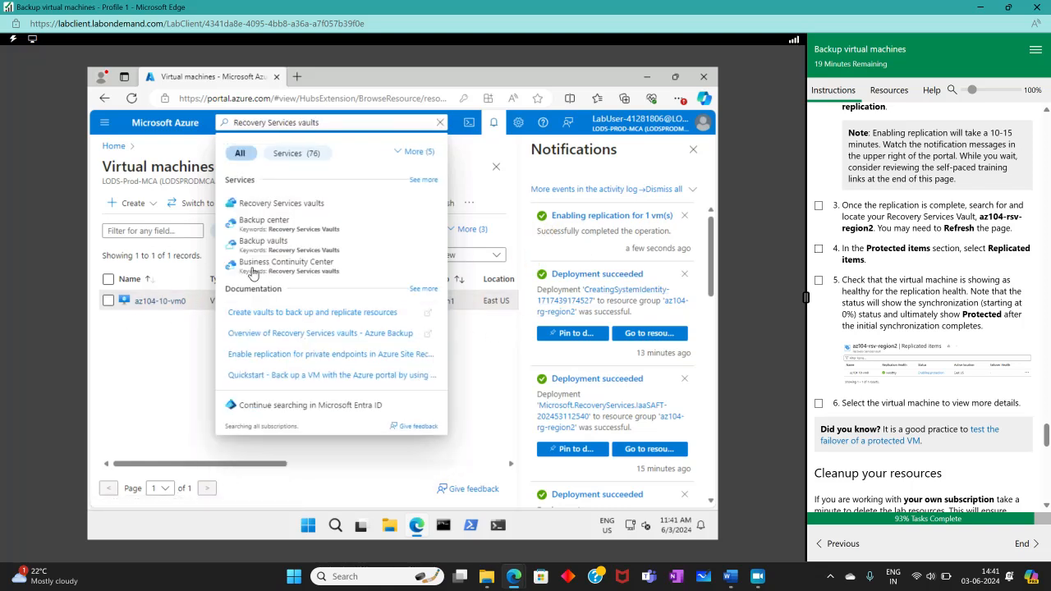
{"action": "left_click", "coordinate": [271, 203]}
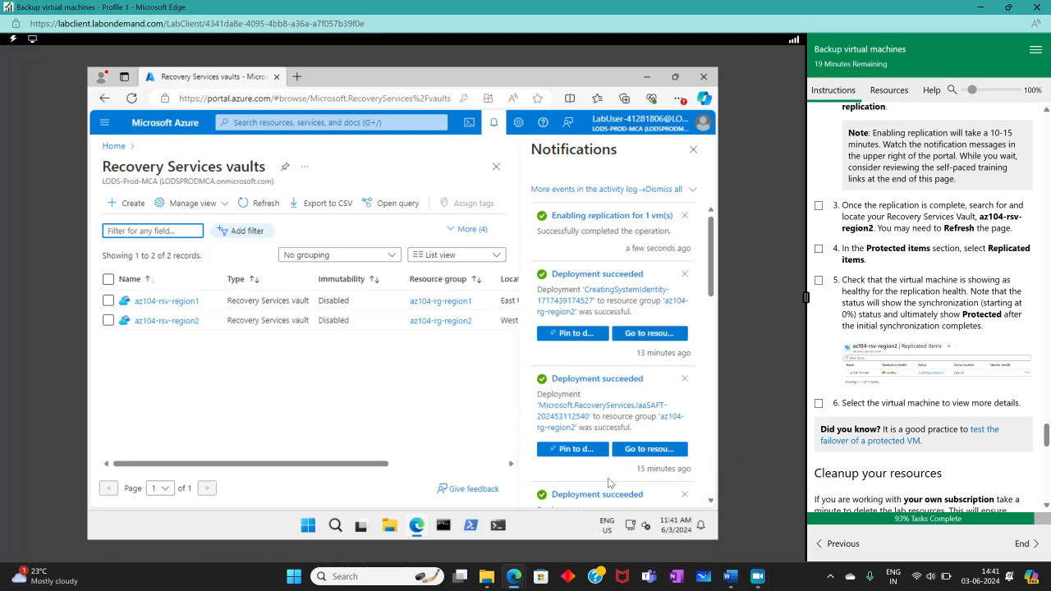
{"action": "left_click", "coordinate": [818, 206]}
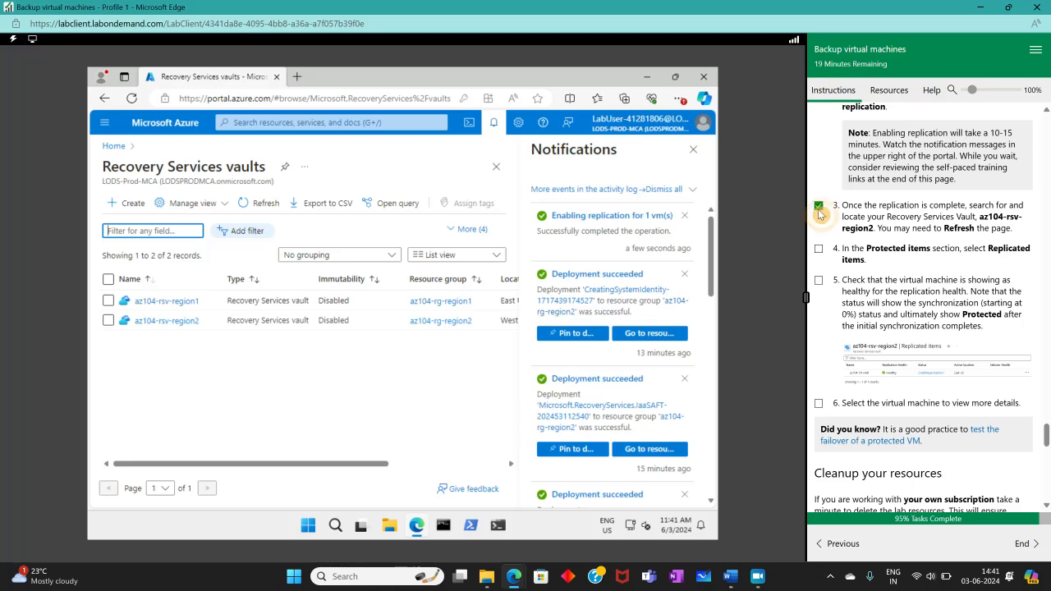
{"action": "left_click", "coordinate": [182, 321]}
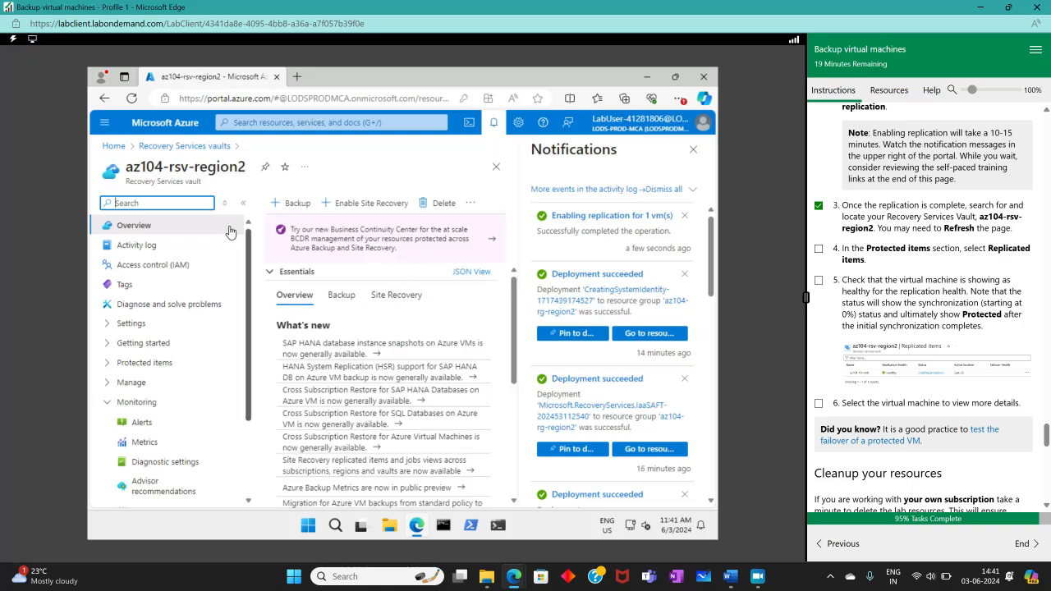
- Close notifications and open Protected items > Replicated items in the az104-rsv-region2 vault
{"action": "left_click", "coordinate": [694, 149]}
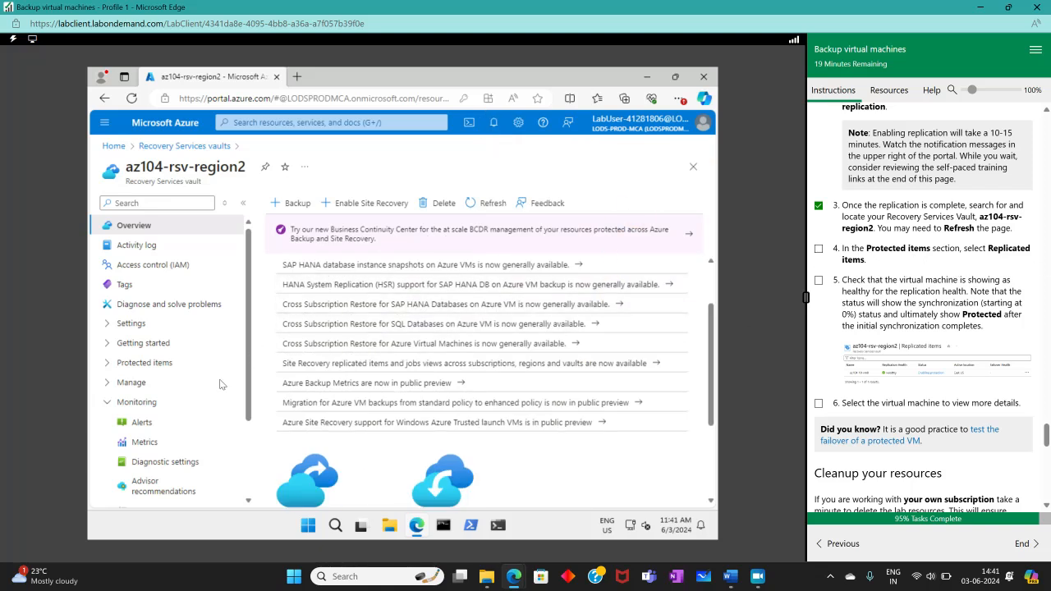
{"action": "left_click", "coordinate": [105, 403]}
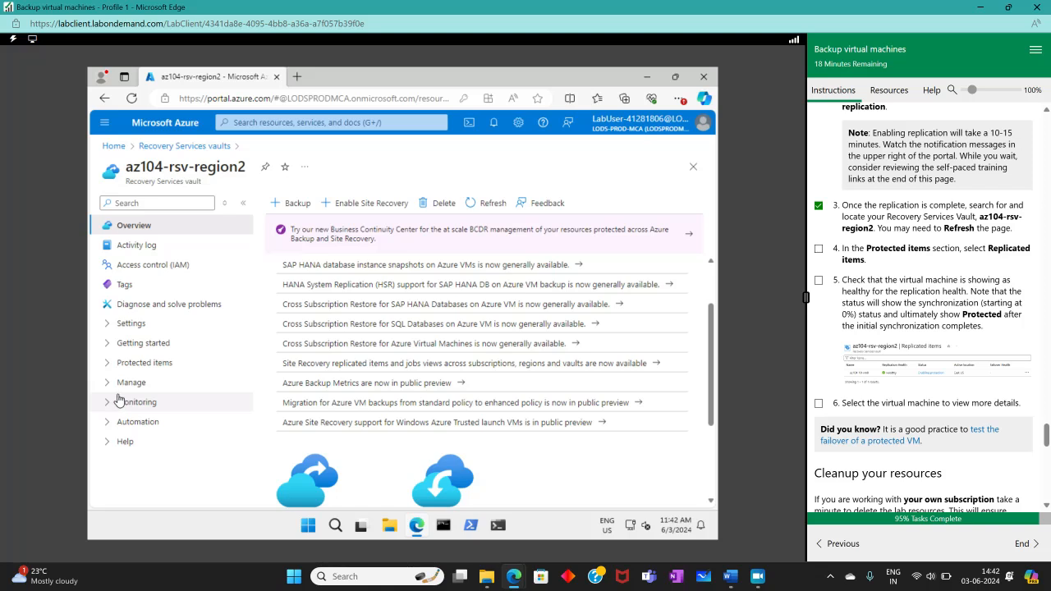
{"action": "left_click", "coordinate": [127, 362]}
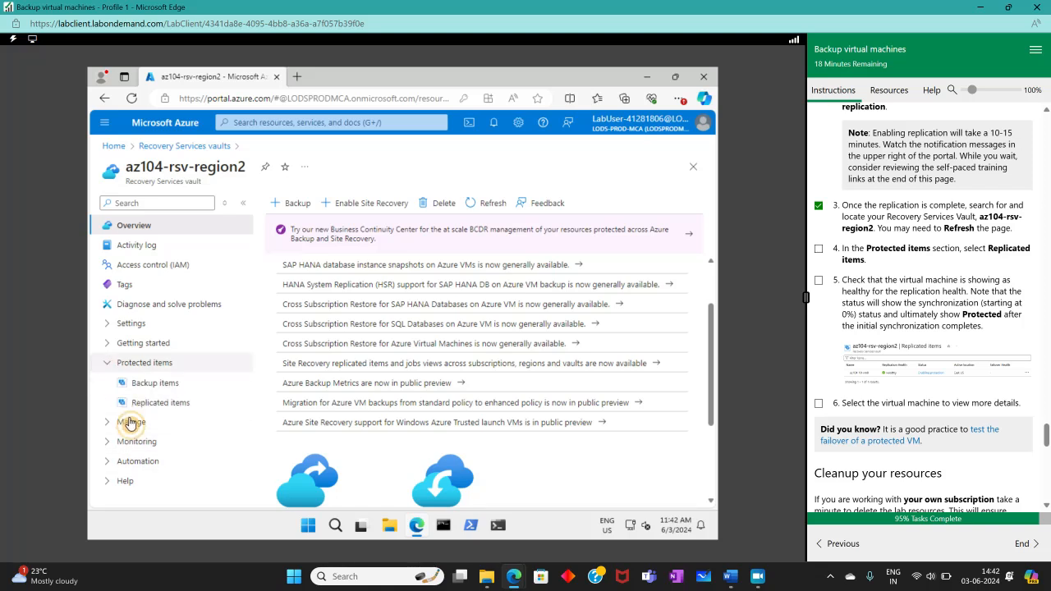
{"action": "left_click", "coordinate": [181, 402]}
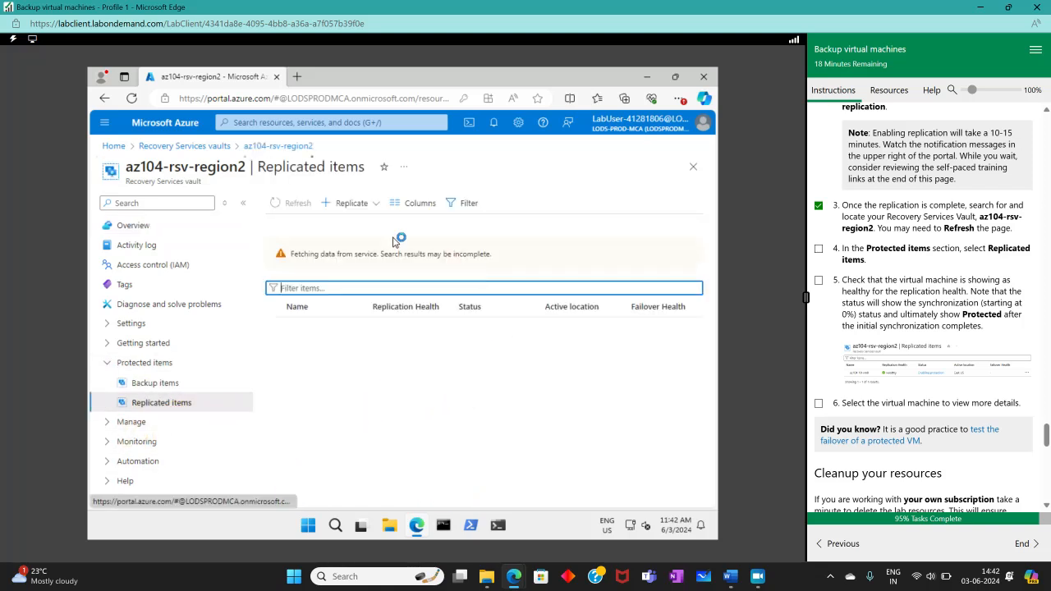
- Check off lab steps 4 and 5 once az104-10-vm0 appears with Healthy replication
{"action": "left_click", "coordinate": [819, 249]}
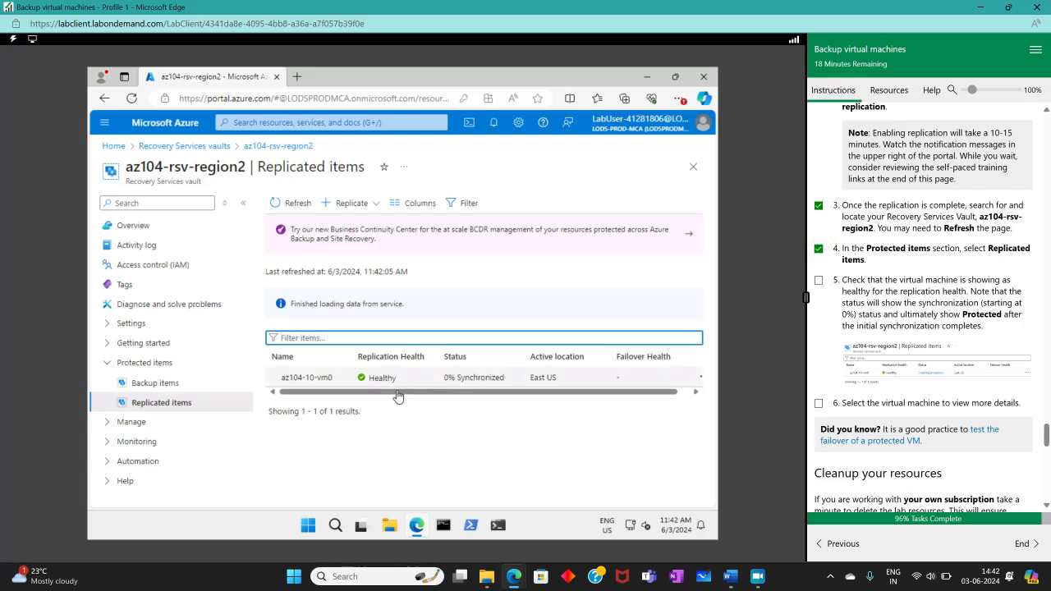
{"action": "left_click", "coordinate": [314, 394]}
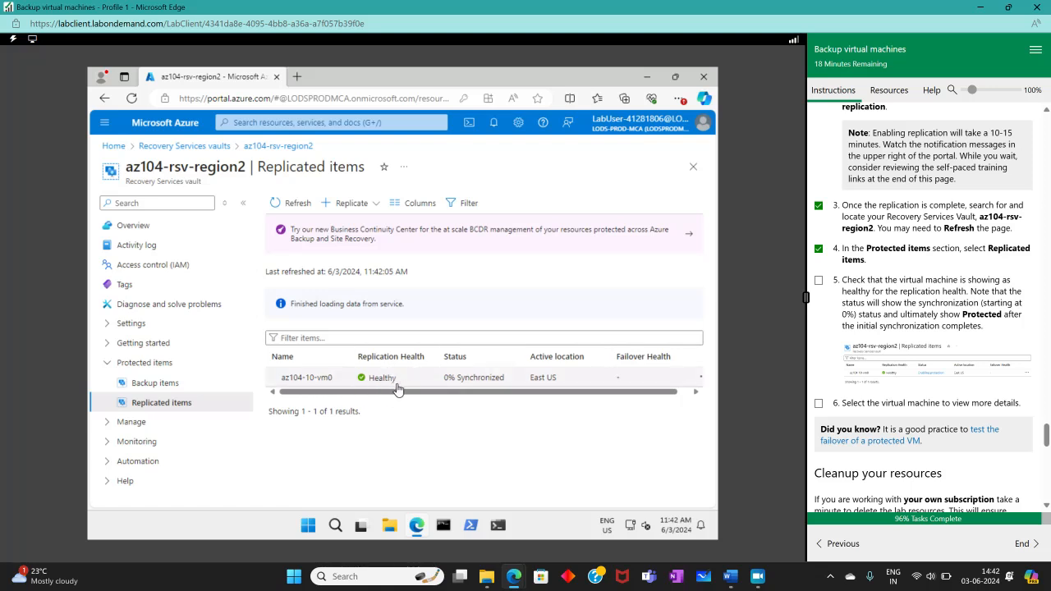
{"action": "left_click", "coordinate": [520, 396]}
{"action": "left_click_drag", "start_coordinate": [519, 396], "coordinate": [406, 405]}
{"action": "left_click", "coordinate": [819, 280]}
- Open the az104-10-vm0 replicated item's overview
{"action": "scroll", "coordinate": [868, 309], "scroll_direction": "down", "scroll_amount": 3}
{"action": "scroll", "coordinate": [868, 309], "scroll_direction": "down", "scroll_amount": 1}
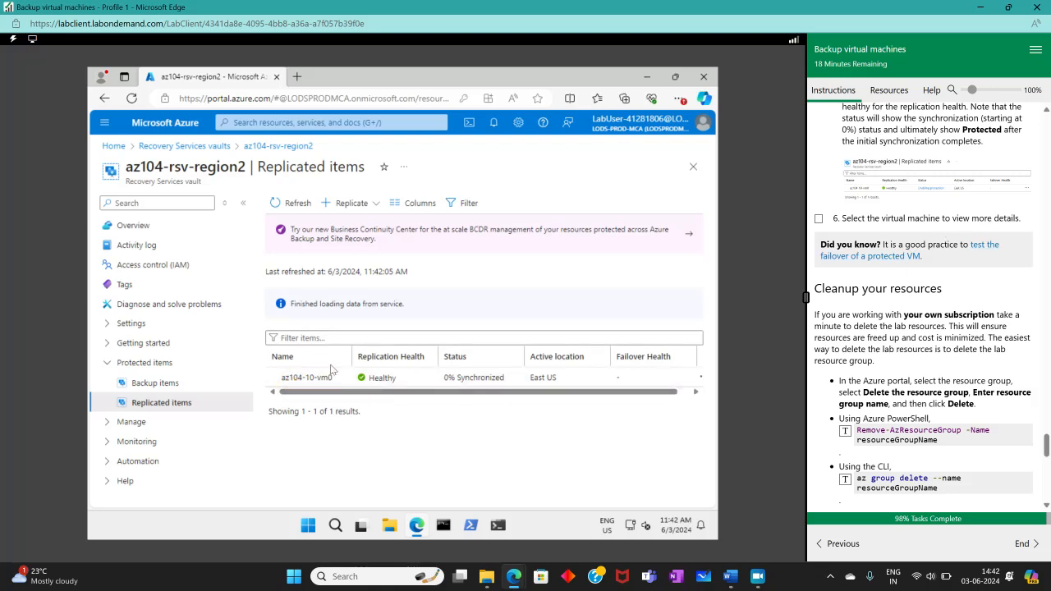
{"action": "left_click", "coordinate": [309, 378]}
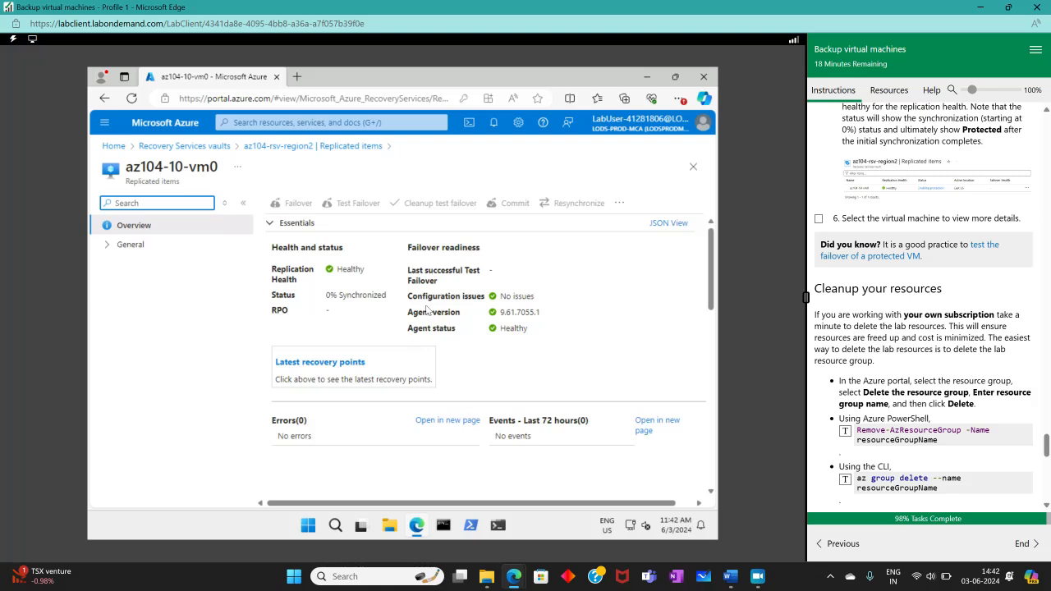
- Check off the final lab step so lab tasks reach 100% complete
{"action": "double_click", "coordinate": [566, 315]}
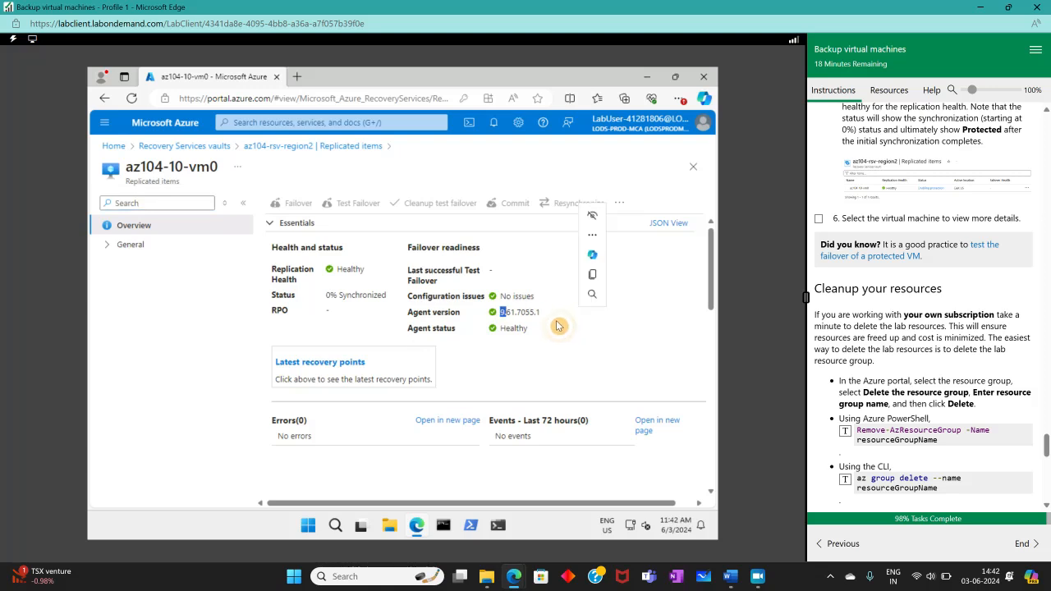
{"action": "left_click", "coordinate": [461, 330]}
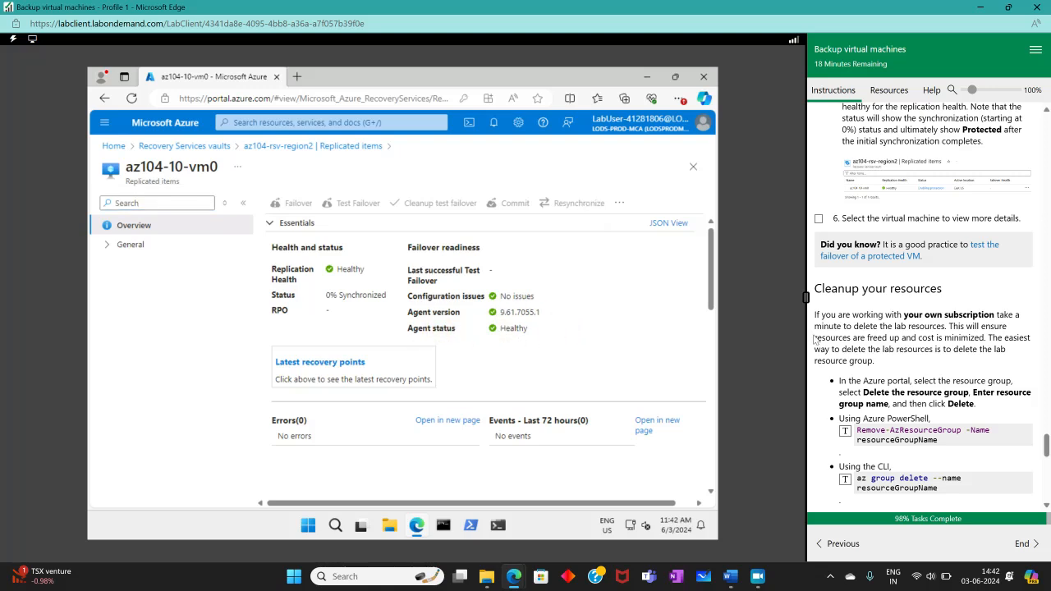
{"action": "left_click", "coordinate": [818, 219]}
{"action": "scroll", "coordinate": [944, 307], "scroll_direction": "down", "scroll_amount": 2}
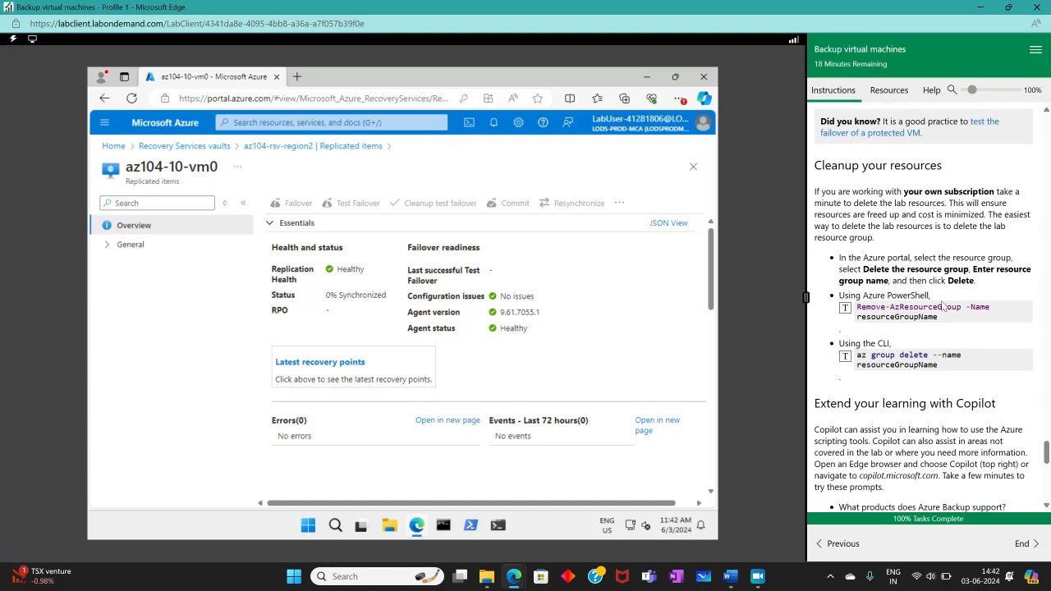
{"action": "scroll", "coordinate": [943, 306], "scroll_direction": "up", "scroll_amount": 2}
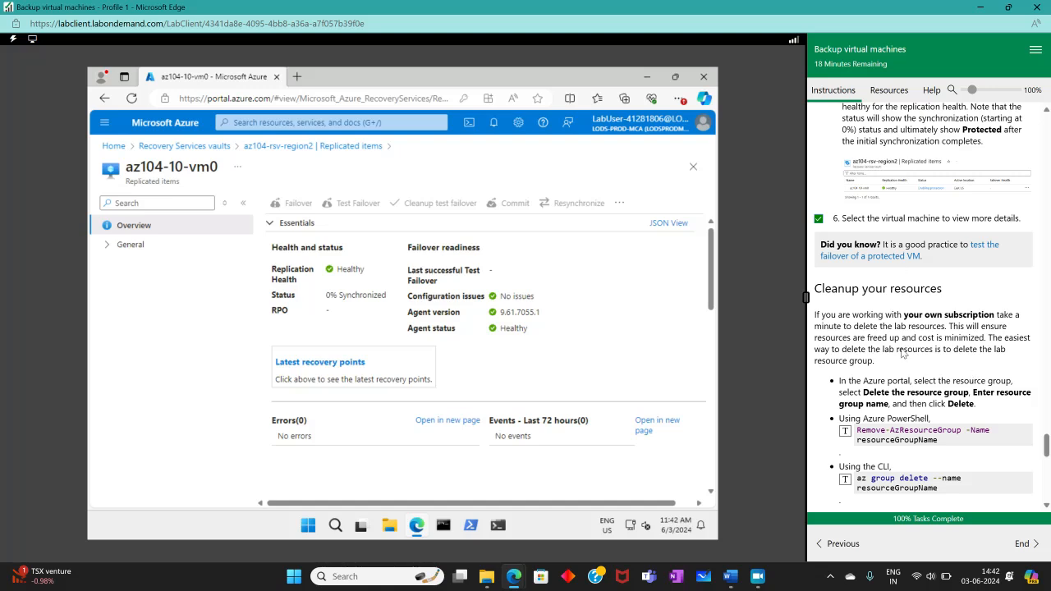
- Dismiss the recorder error with OK and review the lab instructions pane
{"action": "left_click", "coordinate": [757, 578]}
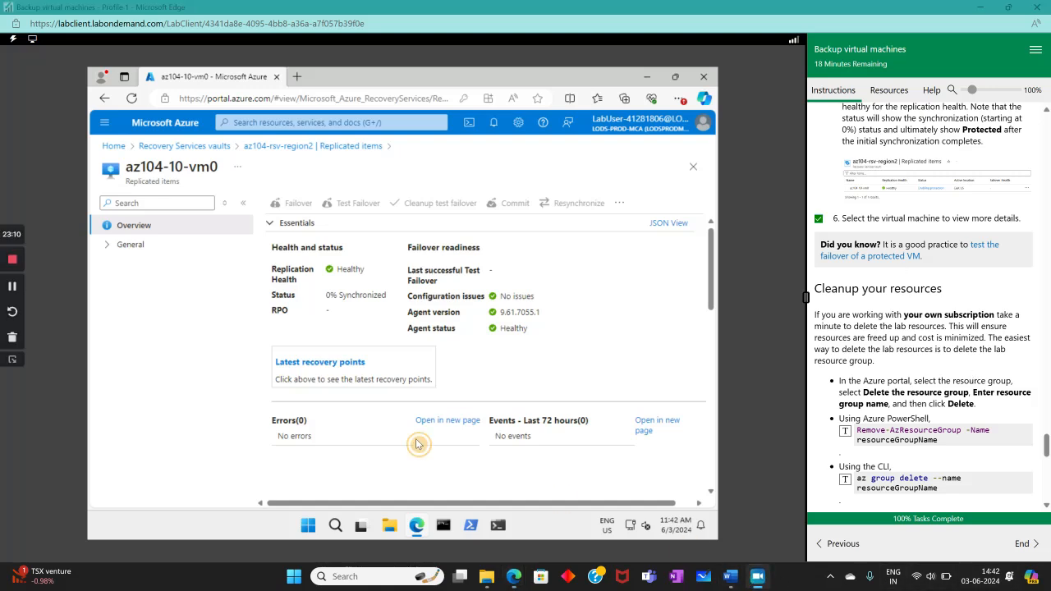
{"action": "left_click", "coordinate": [23, 296]}
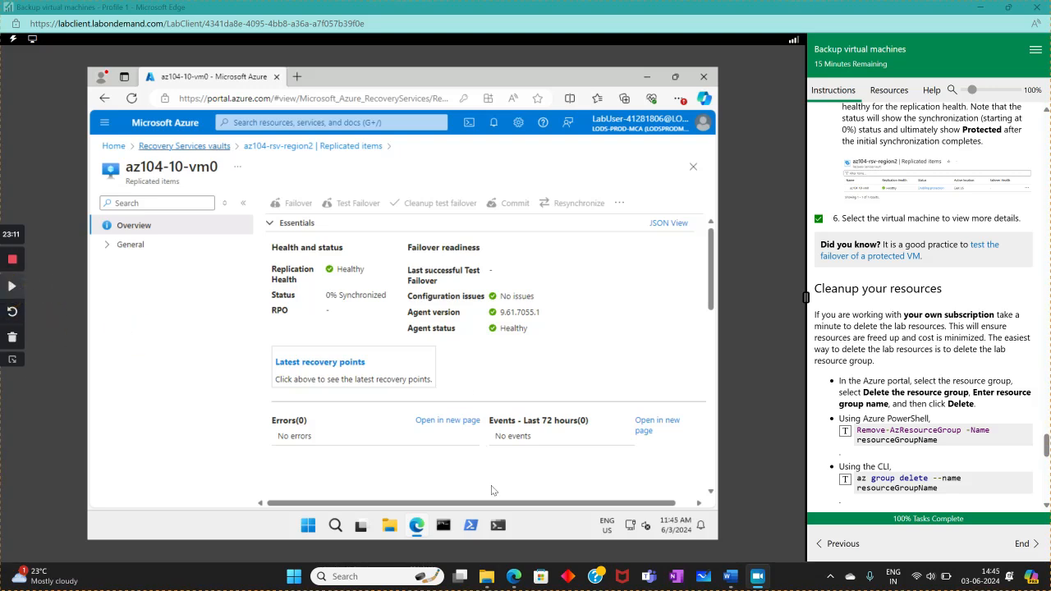
{"action": "left_click", "coordinate": [11, 287]}
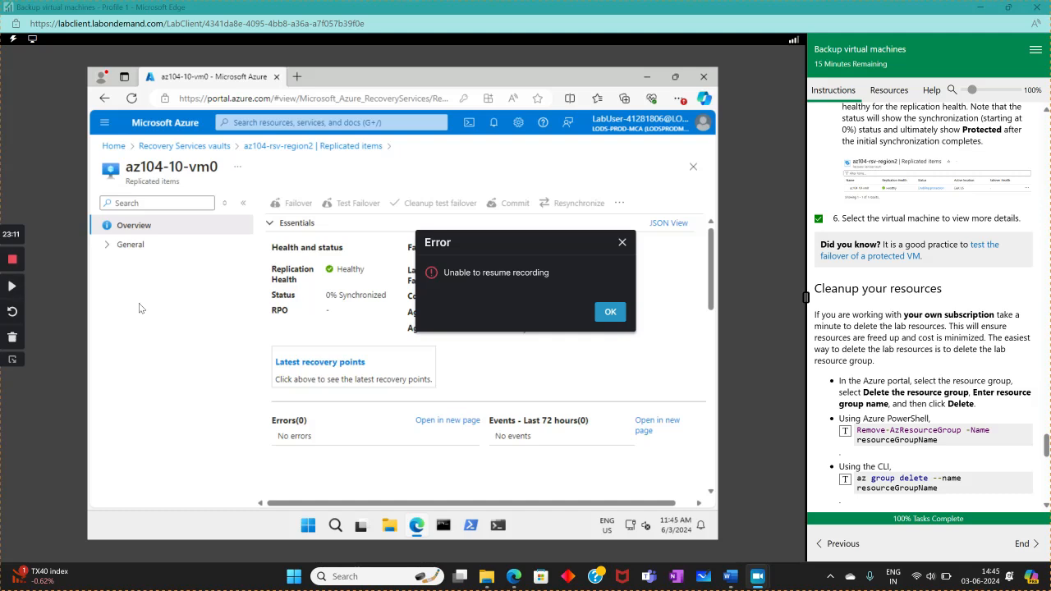
{"action": "left_click", "coordinate": [608, 312]}
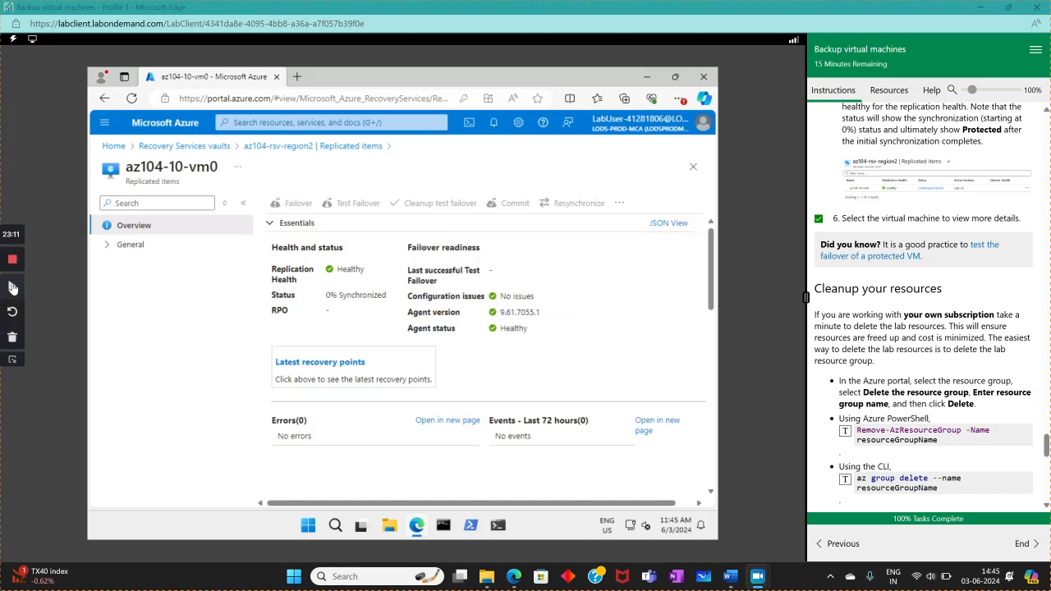
{"action": "left_click", "coordinate": [12, 286]}
{"action": "scroll", "coordinate": [957, 374], "scroll_direction": "down", "scroll_amount": 1}
{"action": "scroll", "coordinate": [957, 374], "scroll_direction": "up", "scroll_amount": 2}
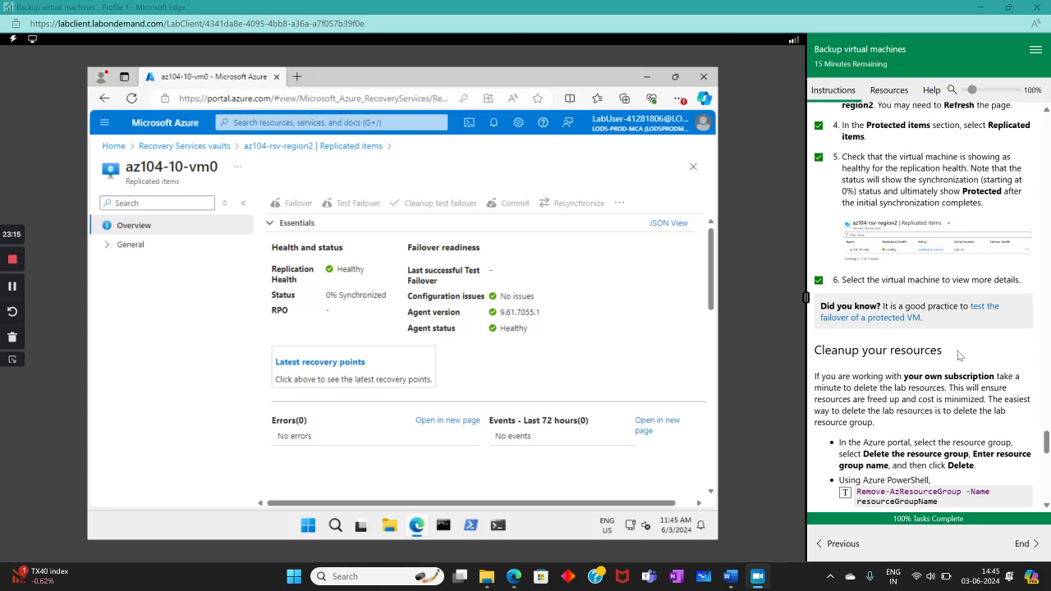
{"action": "scroll", "coordinate": [931, 322], "scroll_direction": "down", "scroll_amount": 5}
{"action": "scroll", "coordinate": [934, 338], "scroll_direction": "up", "scroll_amount": 5}
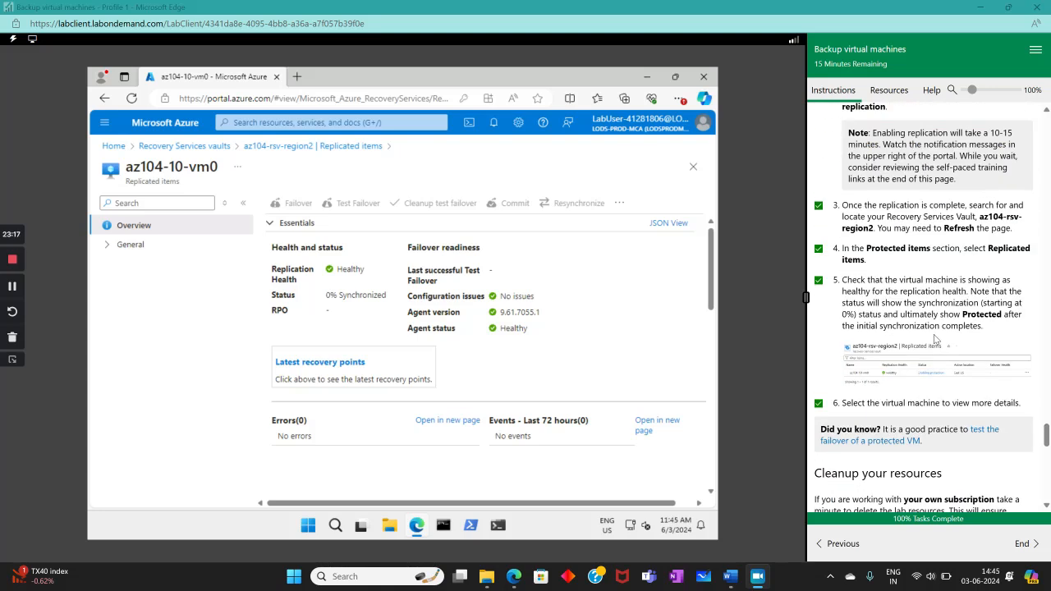
{"action": "scroll", "coordinate": [935, 340], "scroll_direction": "down", "scroll_amount": 5}
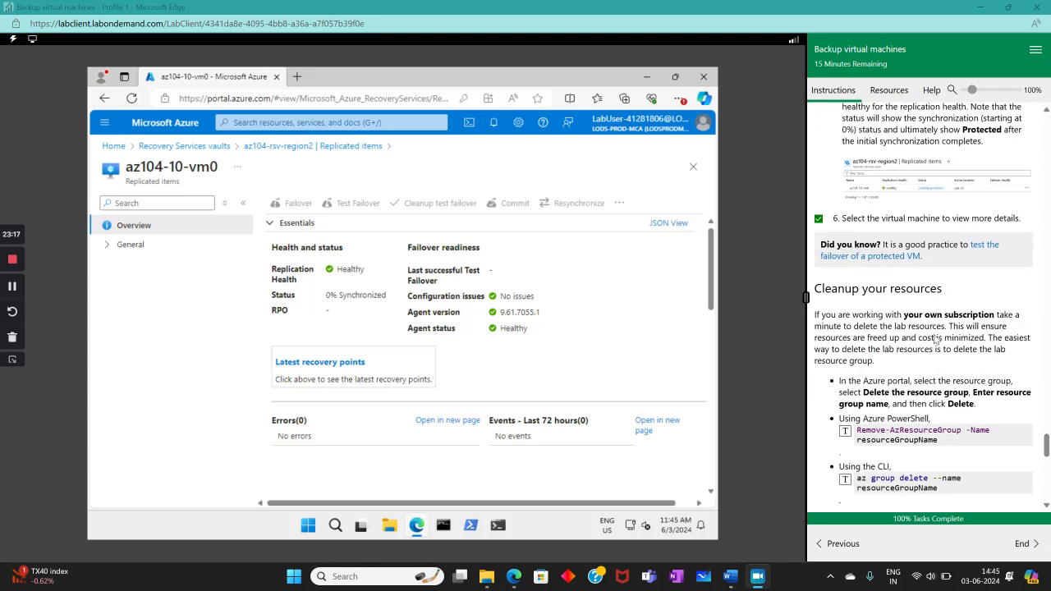
- Open the Learn article 'Run a test failover for a single VM', then minimize it
{"action": "left_click", "coordinate": [870, 258]}
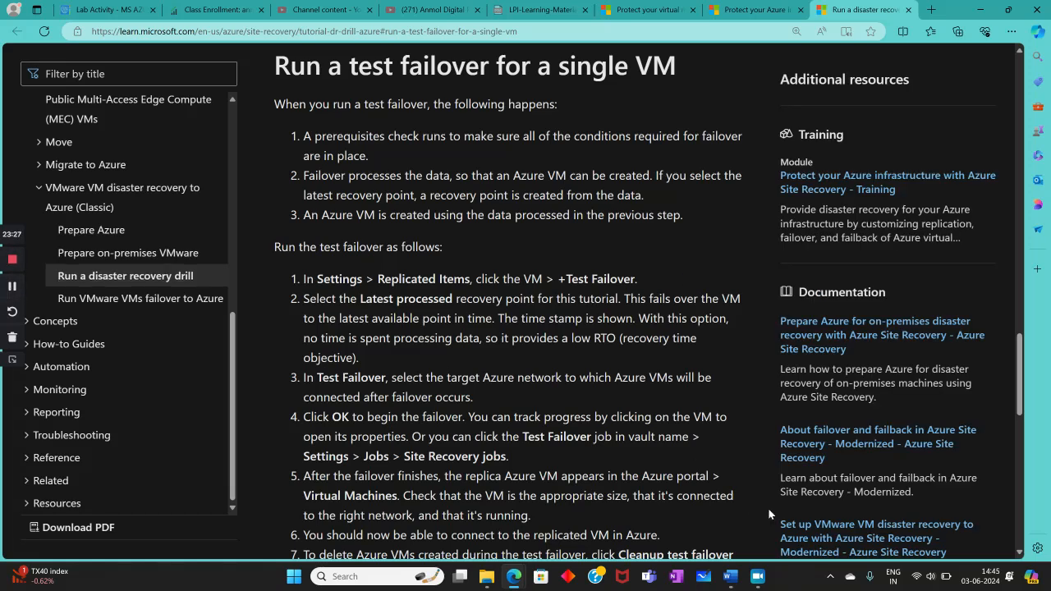
{"action": "left_click", "coordinate": [983, 9]}
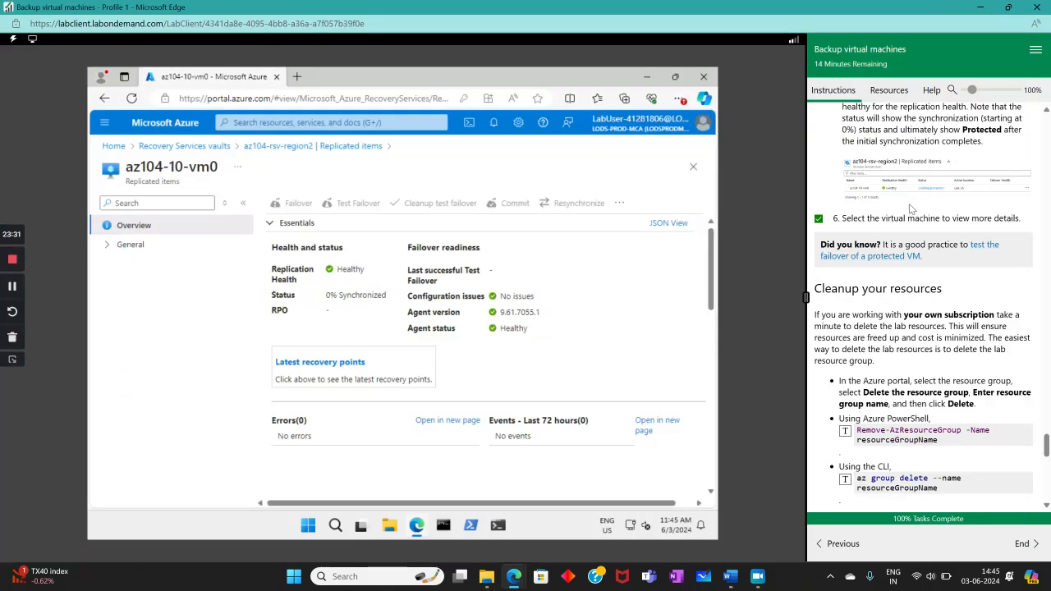
- End the lab from the Congratulations section, confirming with 'Yes, end my lab'
{"action": "scroll", "coordinate": [948, 397], "scroll_direction": "down", "scroll_amount": 4}
{"action": "scroll", "coordinate": [948, 377], "scroll_direction": "up", "scroll_amount": 3}
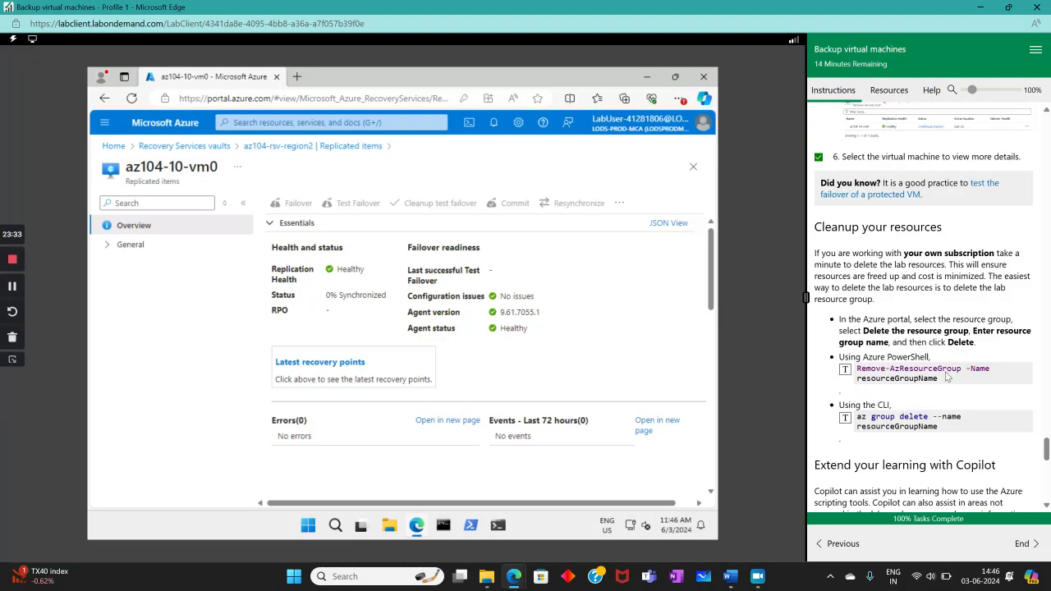
{"action": "scroll", "coordinate": [942, 371], "scroll_direction": "down", "scroll_amount": 10}
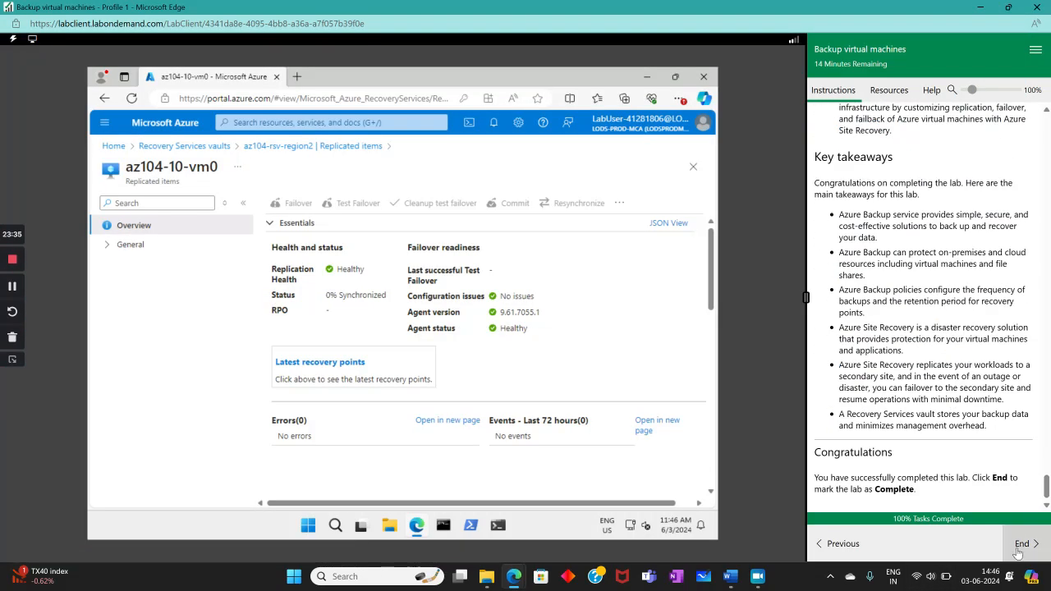
{"action": "left_click", "coordinate": [1021, 549]}
{"action": "left_click", "coordinate": [73, 292]}
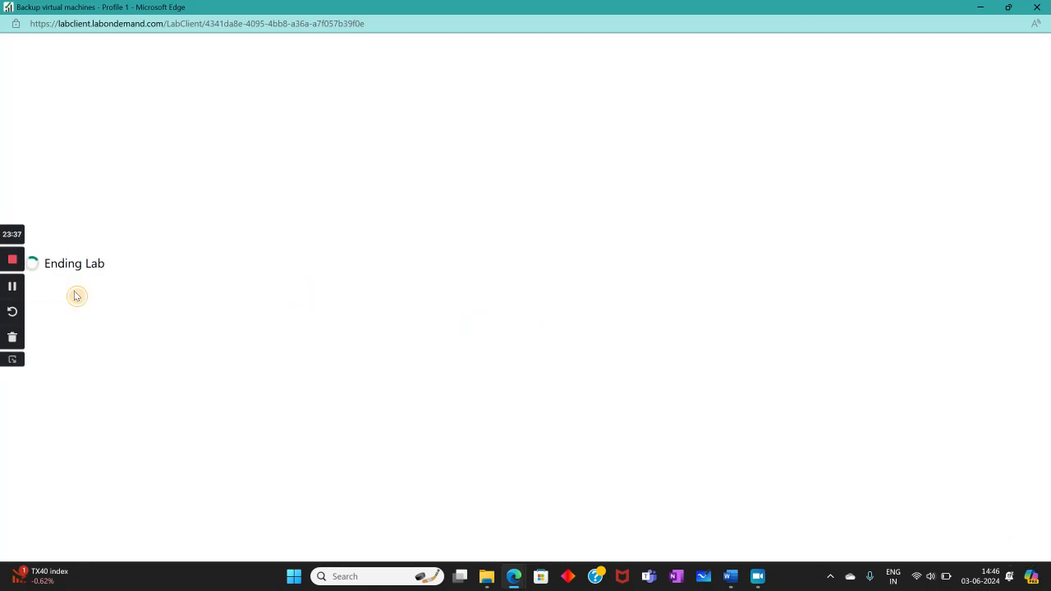